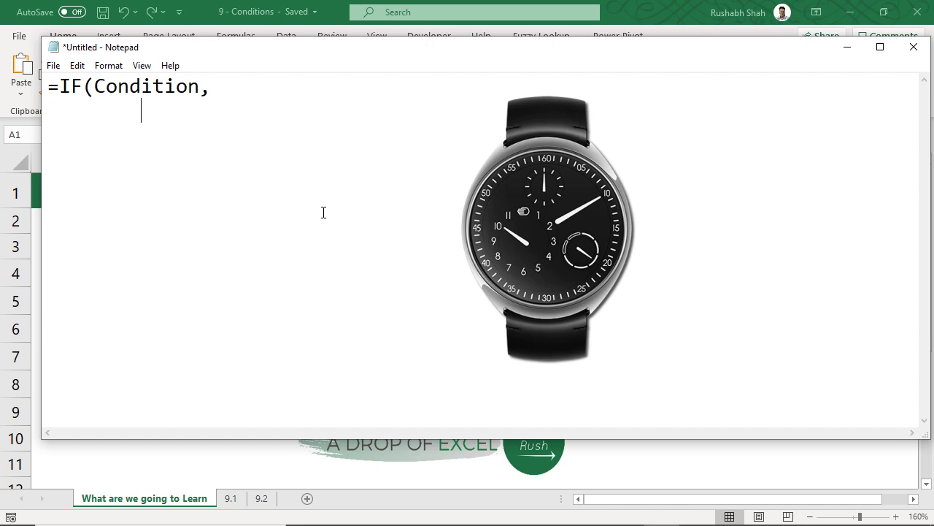
- In Notepad, add 'Value if true,' and an indented 'Value if false)' line to the IF outline
{"action": "type", "text": "Value if true,"}
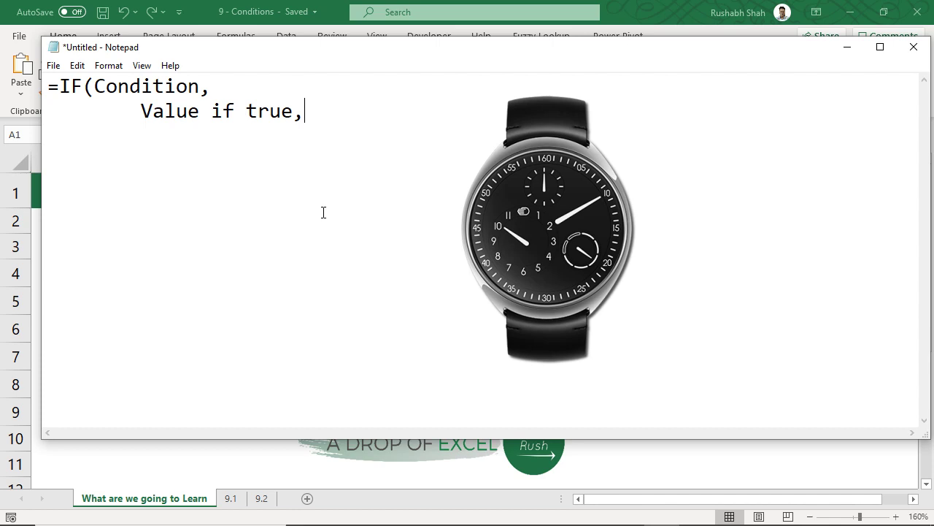
{"action": "key", "text": "Return"}
{"action": "key", "text": "Tab"}
{"action": "type", "text": "Value"}
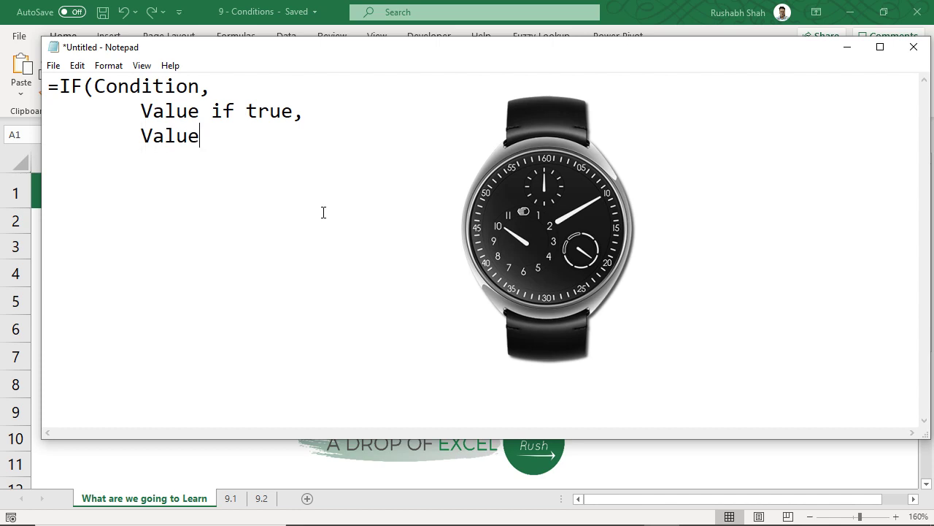
{"action": "type", "text": " if false)"}
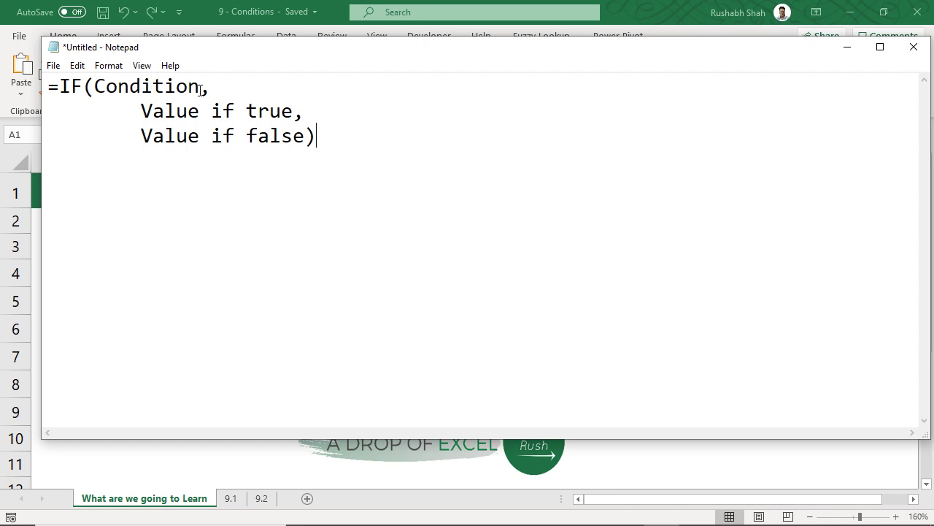
- Try adding '(s)' after Condition, then remove it again
{"action": "left_click", "coordinate": [199, 89]}
{"action": "type", "text": "(s)"}
{"action": "key", "text": "BackSpace"}
{"action": "key", "text": "BackSpace"}
{"action": "key", "text": "BackSpace"}
- Minimize Notepad, switch to sheet 9.1 in Excel and select cell D6
{"action": "left_click", "coordinate": [848, 47]}
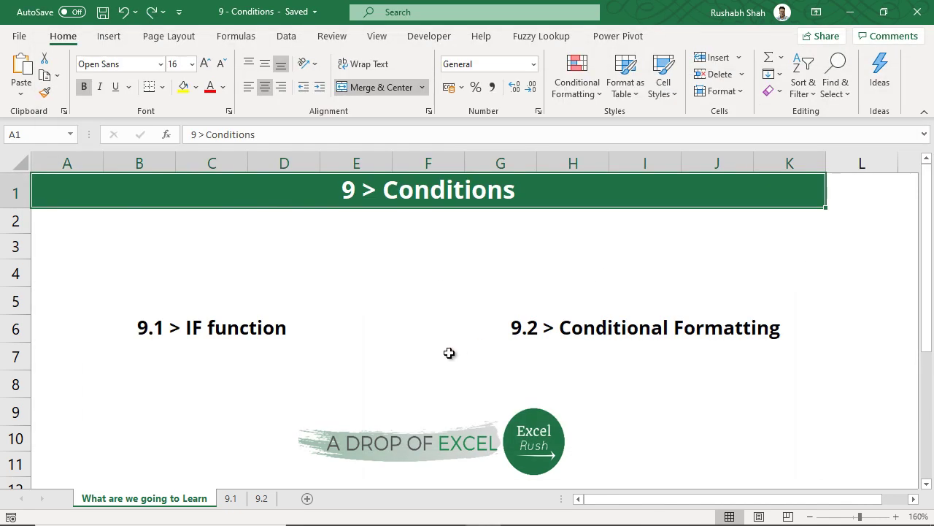
{"action": "key", "text": "ctrl+Page_Down"}
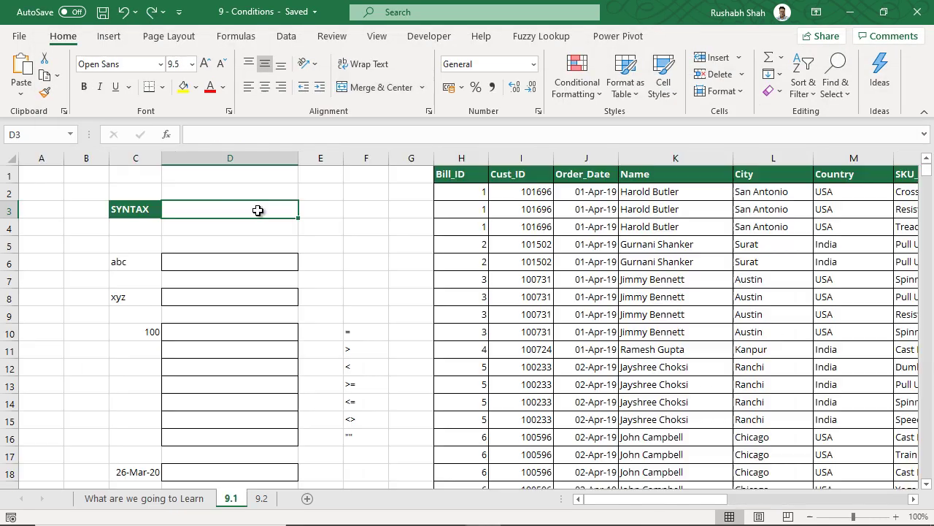
{"action": "left_click", "coordinate": [253, 269]}
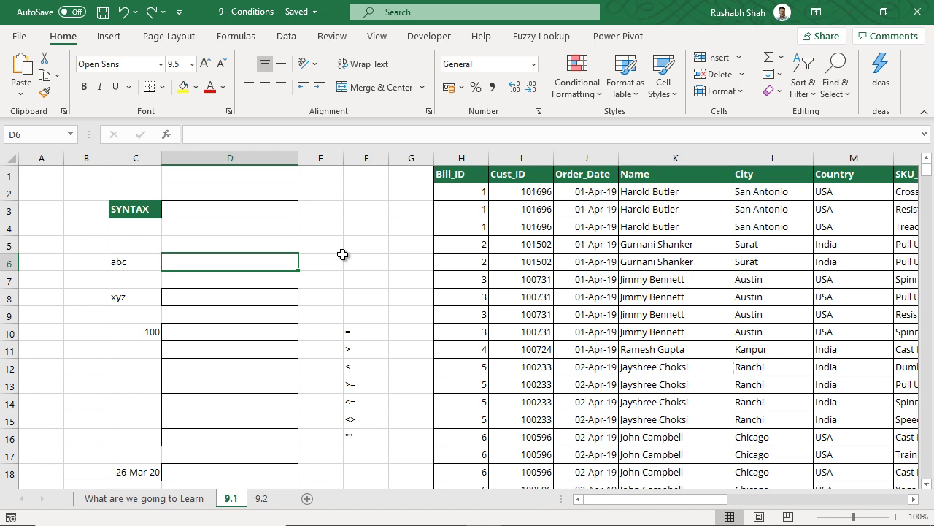
- Enter =IF(C6="abc","correct","incorrect") in D6
{"action": "type", "text": "=if"}
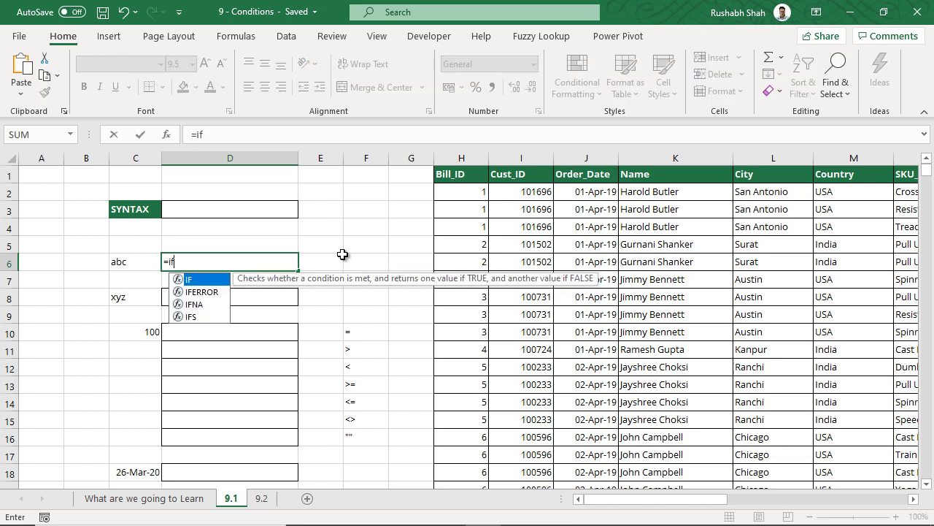
{"action": "key", "text": "Tab"}
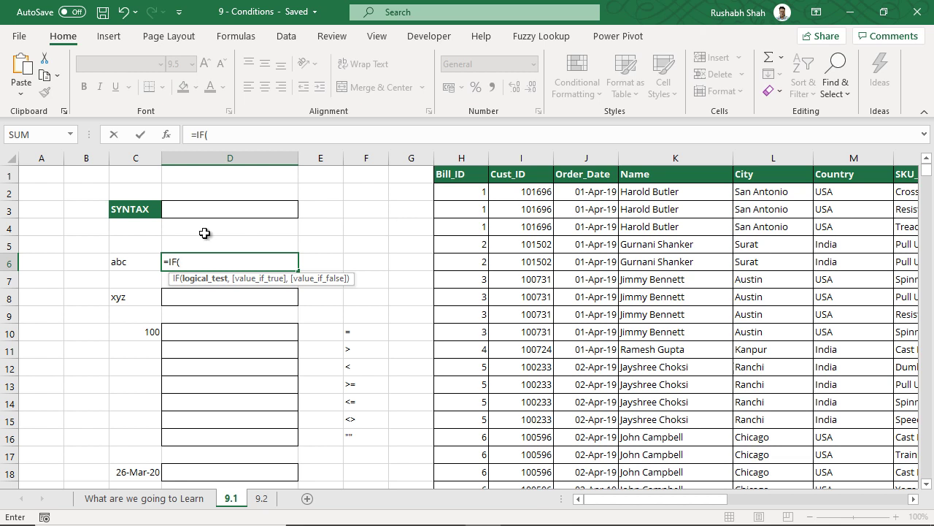
{"action": "left_click", "coordinate": [146, 264]}
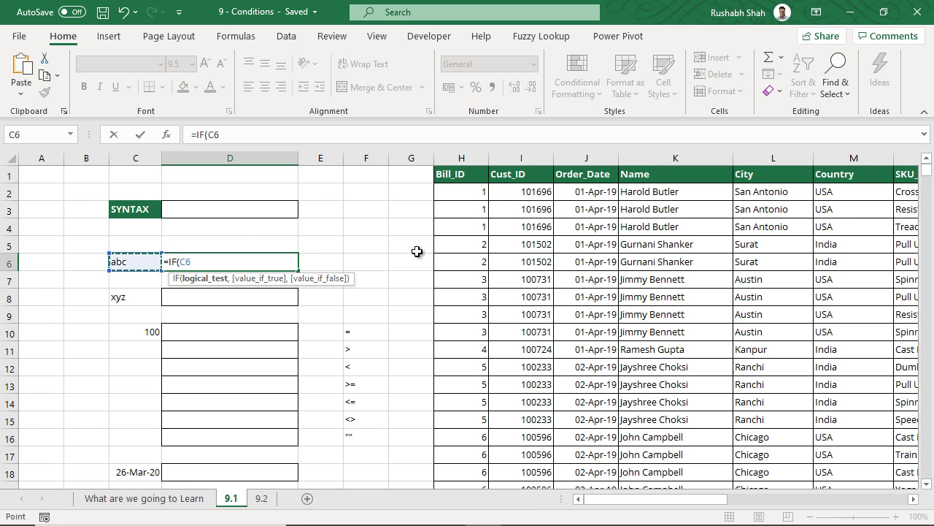
{"action": "type", "text": "="}
{"action": "type", "text": "abc"}
{"action": "key", "text": "BackSpace"}
{"action": "key", "text": "BackSpace"}
{"action": "key", "text": "BackSpace"}
{"action": "type", "text": "\"abc"}
{"action": "type", "text": ","}
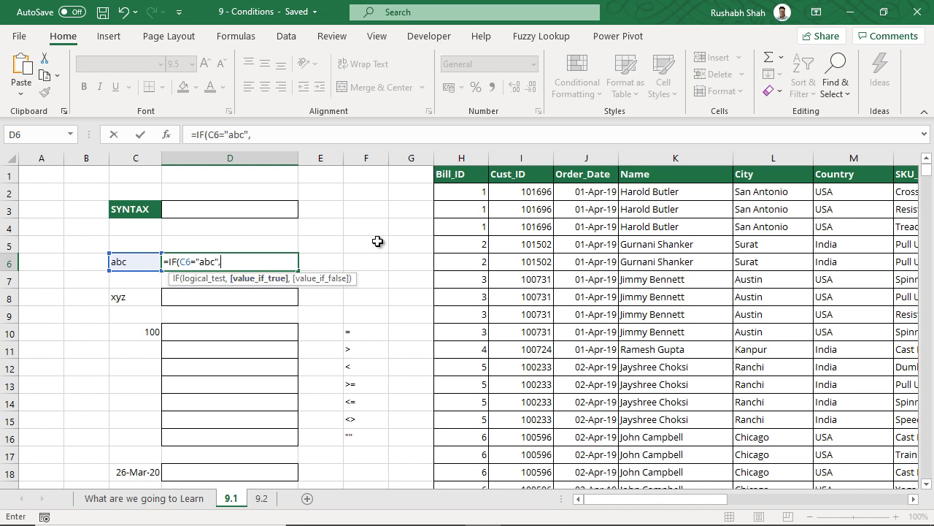
{"action": "type", "text": "\"correct\",\"in"}
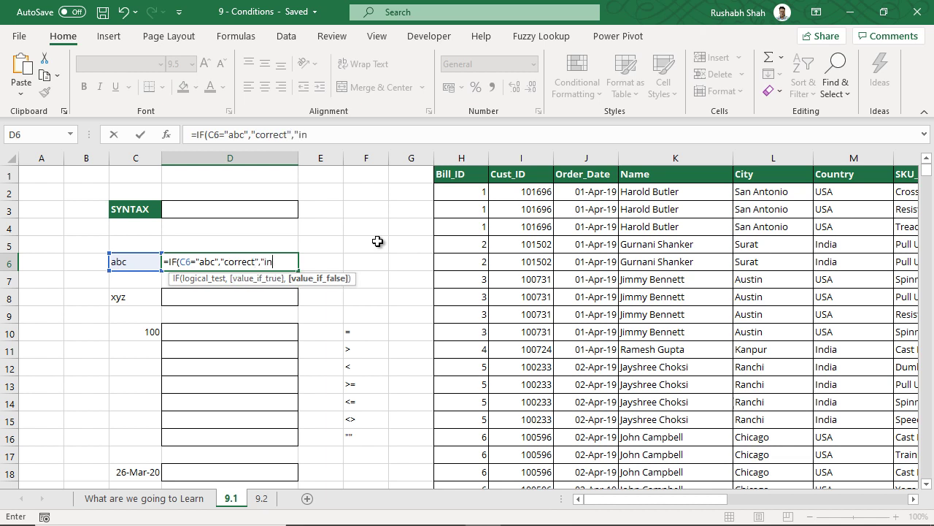
{"action": "type", "text": "correct\")"}
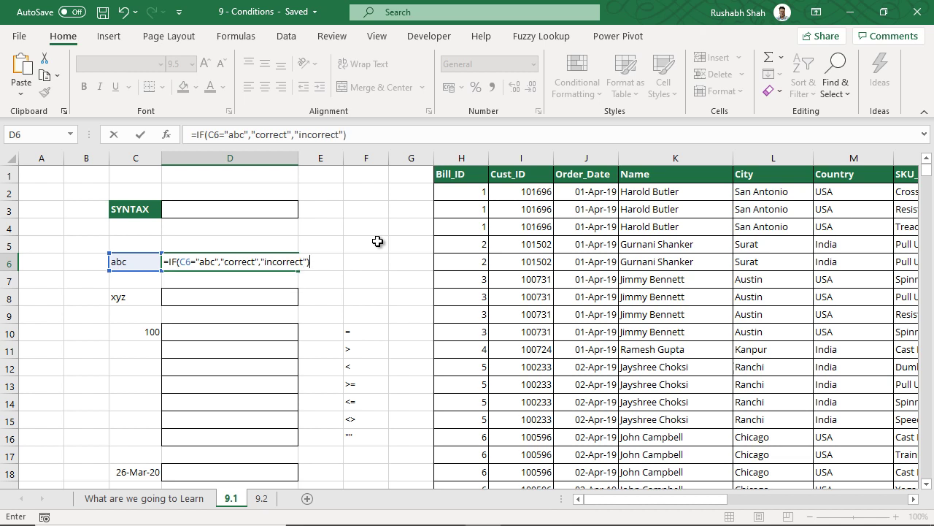
{"action": "key", "text": "Return"}
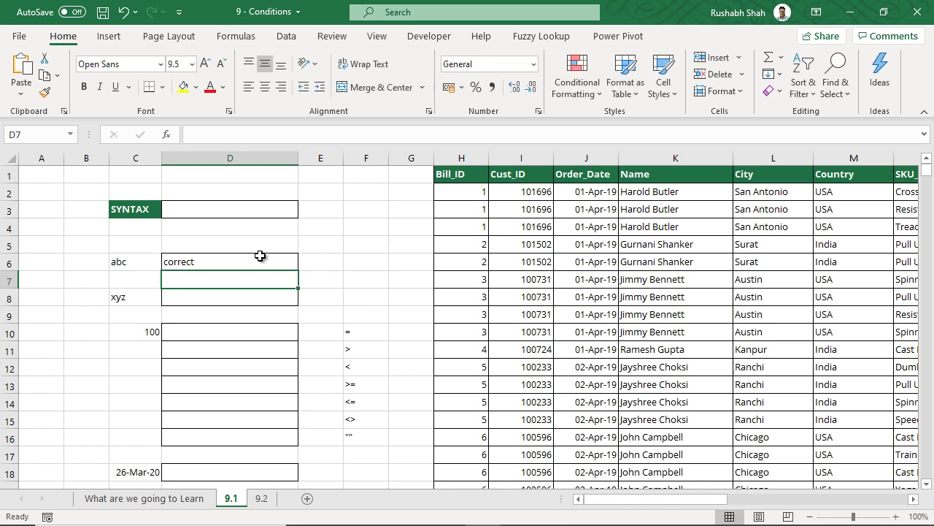
{"action": "left_click", "coordinate": [136, 261]}
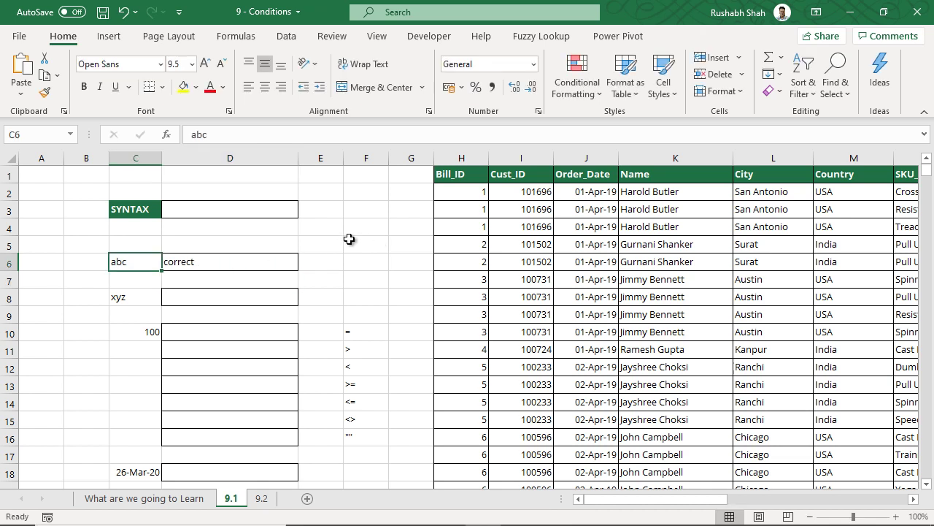
{"action": "type", "text": "xyz"}
{"action": "key", "text": "Return"}
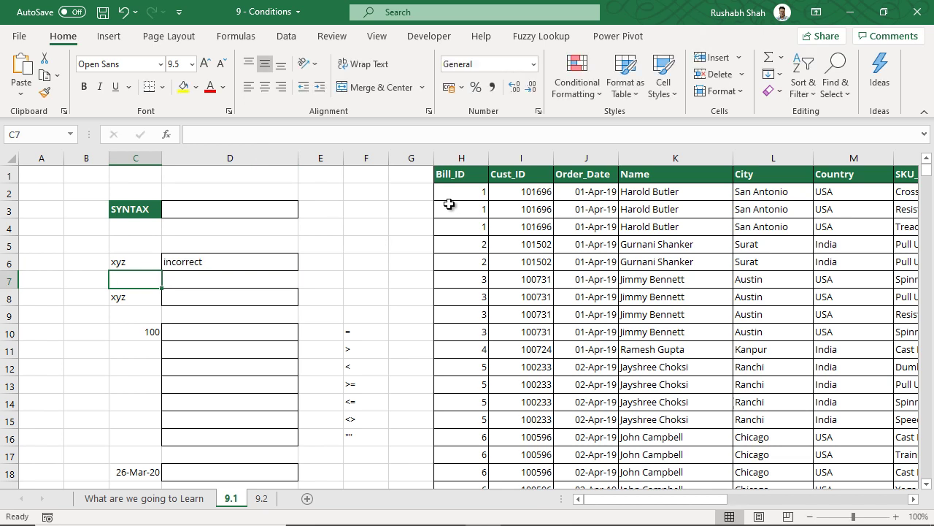
{"action": "left_click", "coordinate": [238, 263]}
{"action": "double_click", "coordinate": [238, 263]}
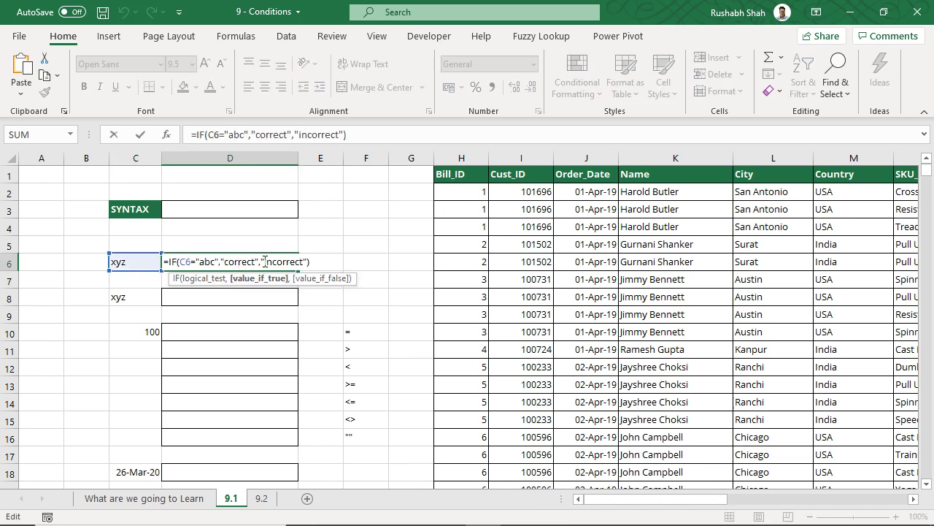
{"action": "left_click_drag", "start_coordinate": [264, 261], "coordinate": [305, 262]}
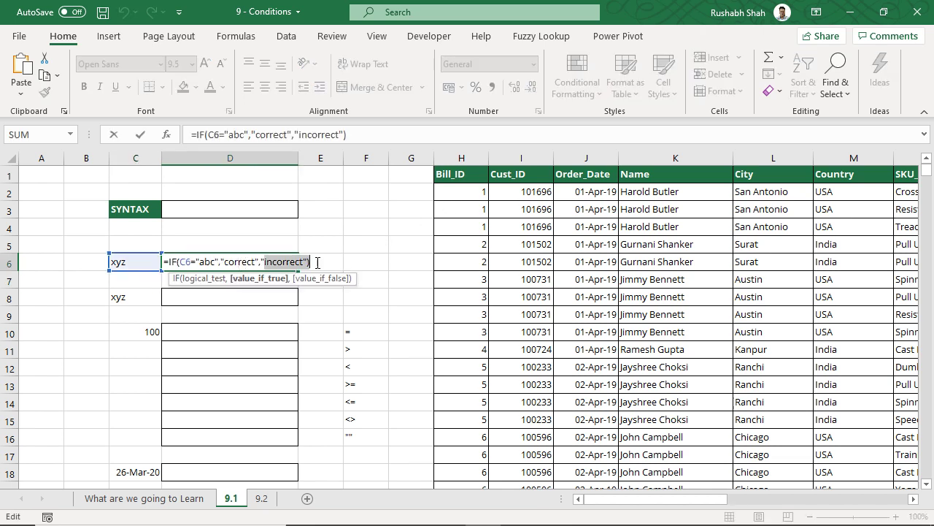
{"action": "left_click", "coordinate": [144, 264]}
{"action": "type", "text": "abc"}
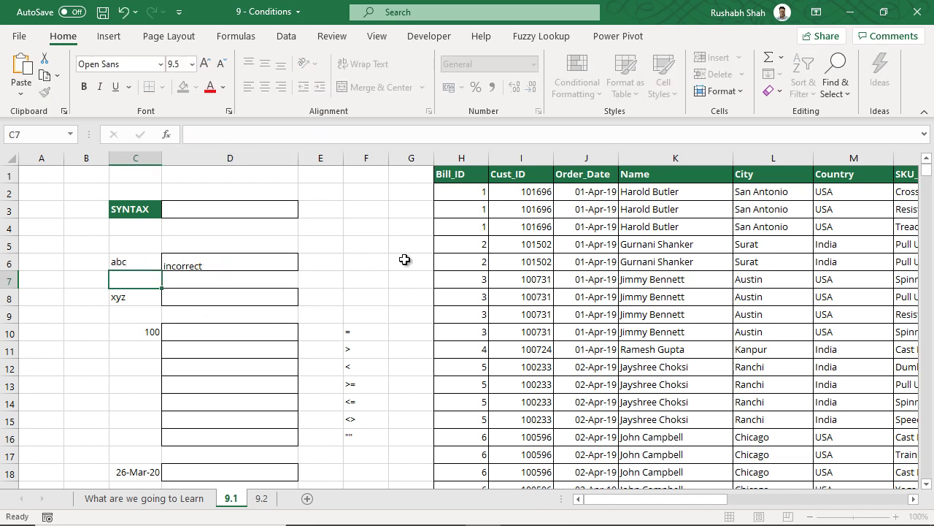
{"action": "key", "text": "Return"}
{"action": "key", "text": "Up"}
{"action": "type", "text": "abc"}
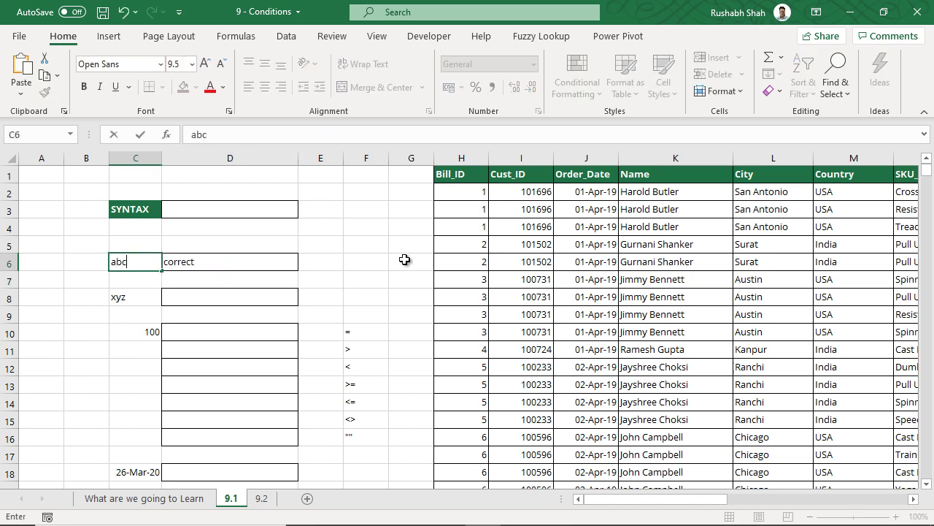
{"action": "key", "text": "Return"}
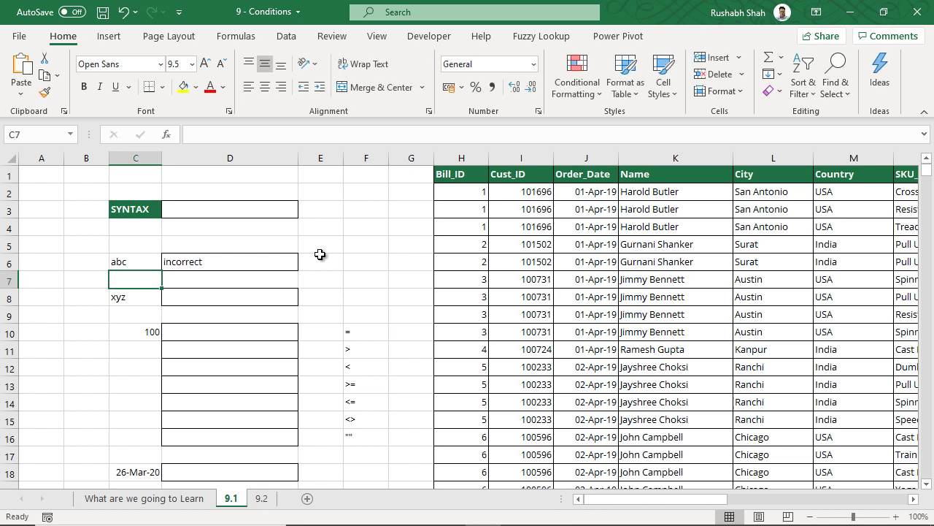
{"action": "left_click", "coordinate": [238, 259]}
{"action": "left_click_drag", "start_coordinate": [158, 260], "coordinate": [169, 258]}
{"action": "left_click", "coordinate": [144, 259]}
{"action": "double_click", "coordinate": [145, 259]}
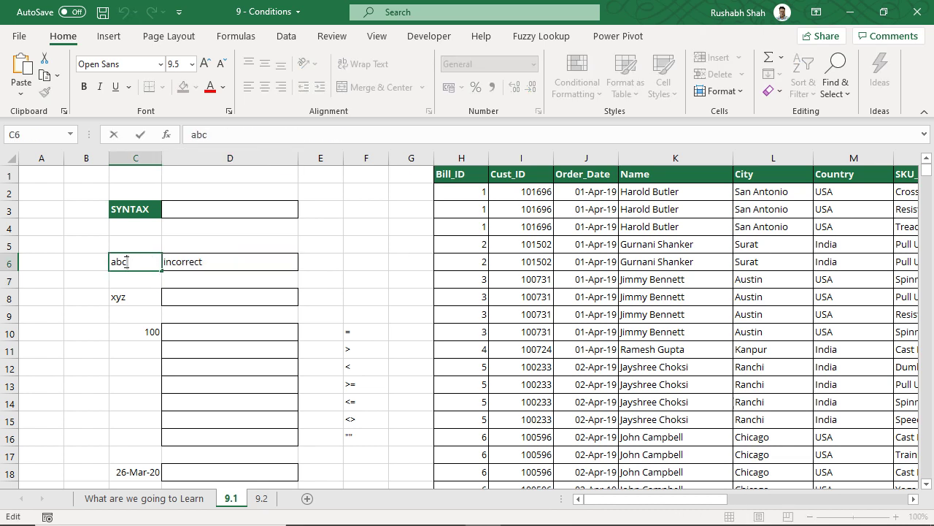
{"action": "key", "text": "BackSpace"}
{"action": "key", "text": "Return"}
{"action": "left_click", "coordinate": [260, 289]}
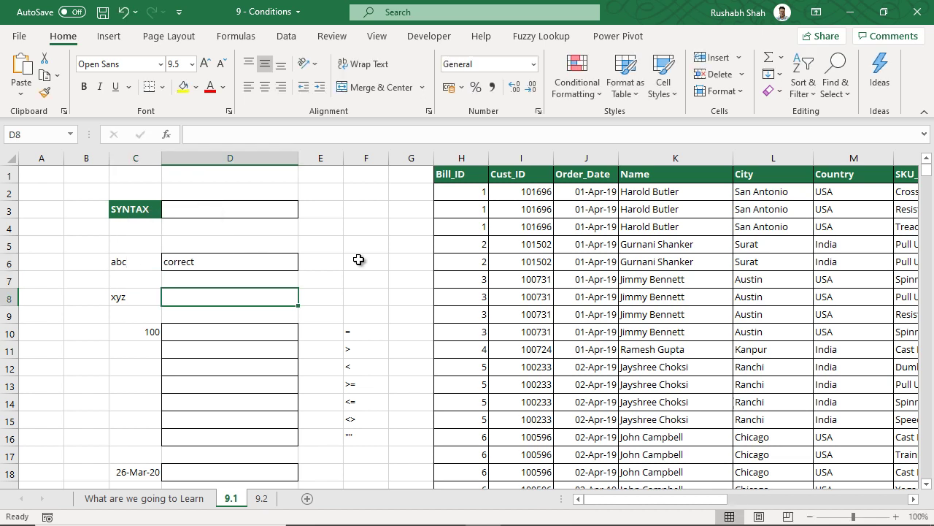
- Enter =IF(C8="XYZ",1,0) in D8
{"action": "type", "text": "=IF("}
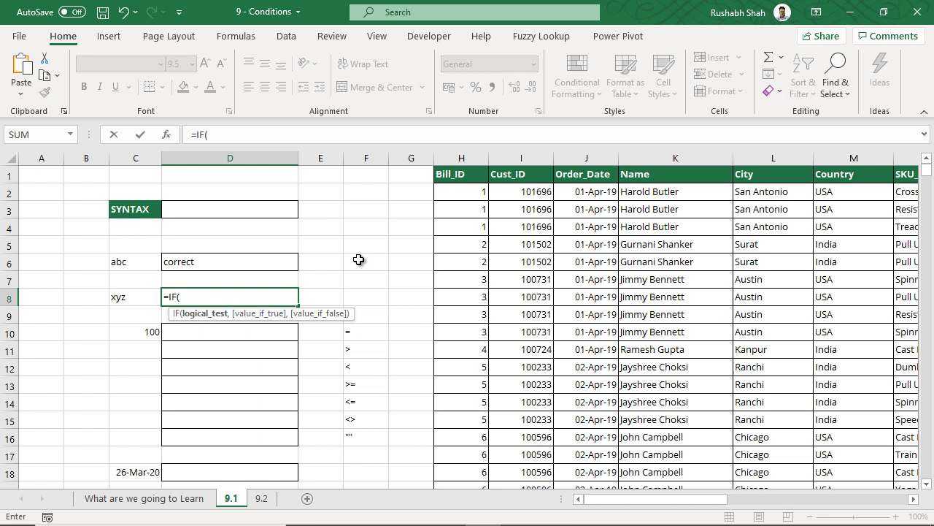
{"action": "key", "text": "Left"}
{"action": "type", "text": "=\"XYZ\""}
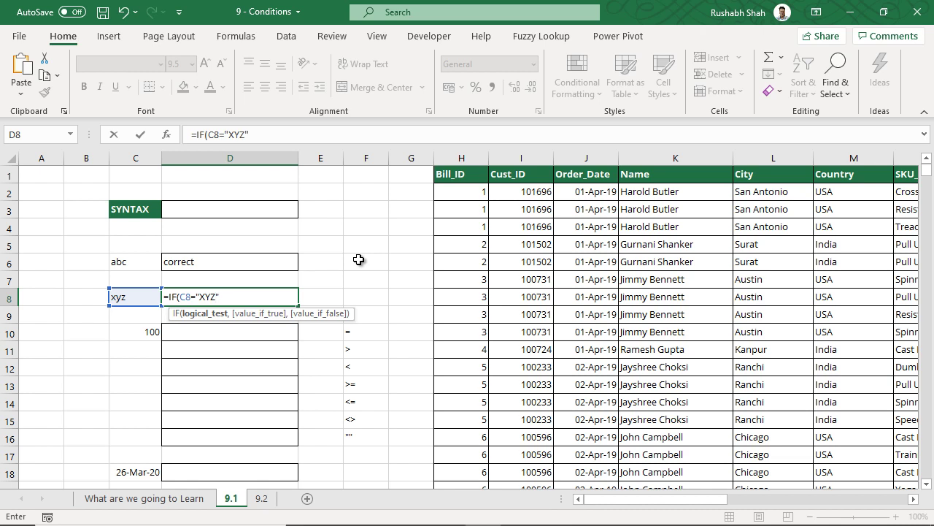
{"action": "type", "text": ",1,0)"}
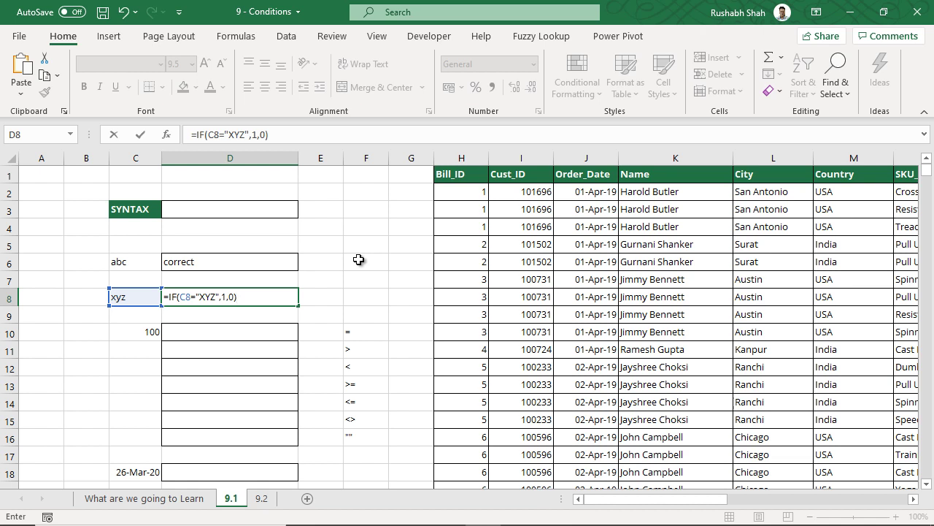
{"action": "key", "text": "Return"}
- Test D8 by entering aghj in C8, then restore xyz and review D8's formula
{"action": "key", "text": "Up"}
{"action": "key", "text": "Left"}
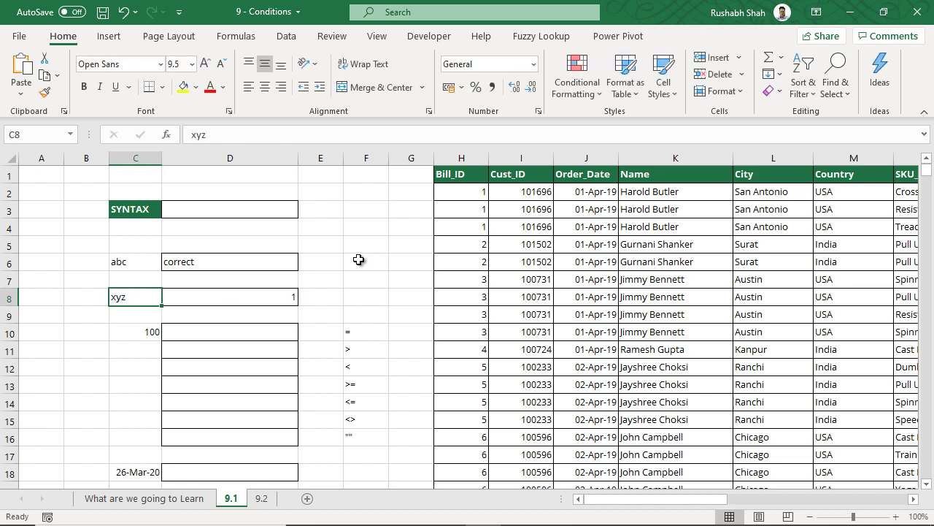
{"action": "type", "text": "aghj"}
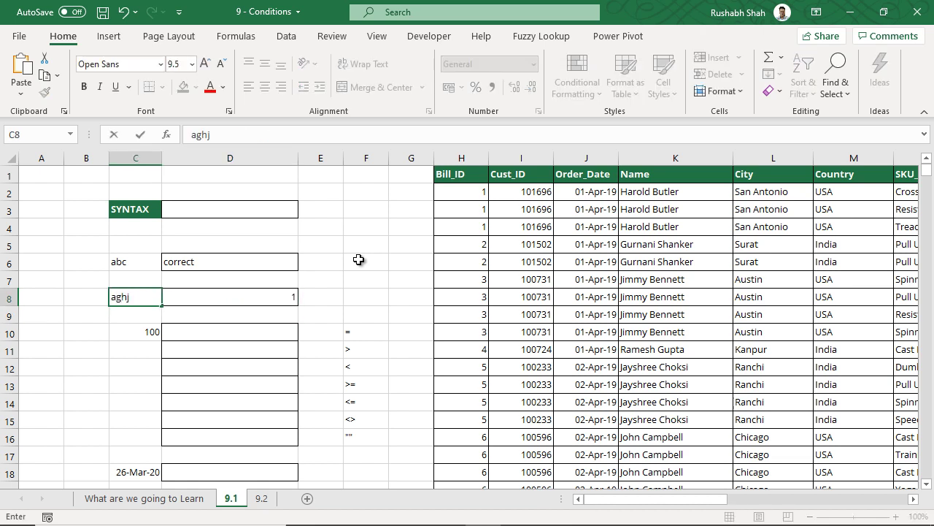
{"action": "key", "text": "Return"}
{"action": "key", "text": "Up"}
{"action": "type", "text": "xyz"}
{"action": "key", "text": "Return"}
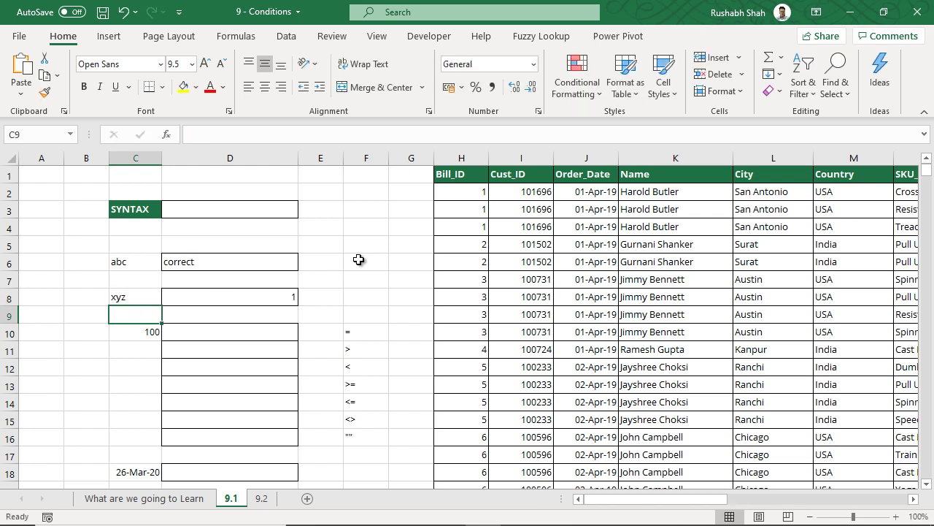
{"action": "left_click", "coordinate": [273, 296]}
{"action": "key", "text": "F2"}
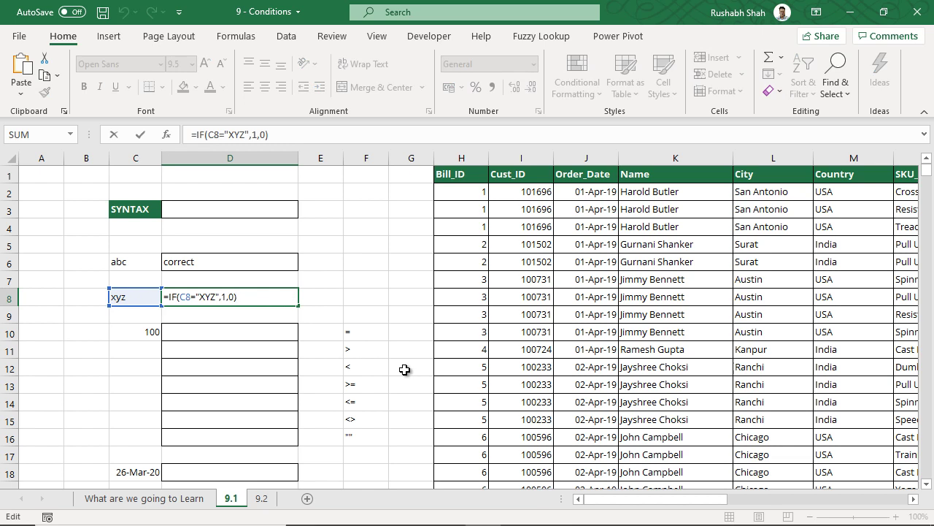
{"action": "left_click", "coordinate": [277, 337]}
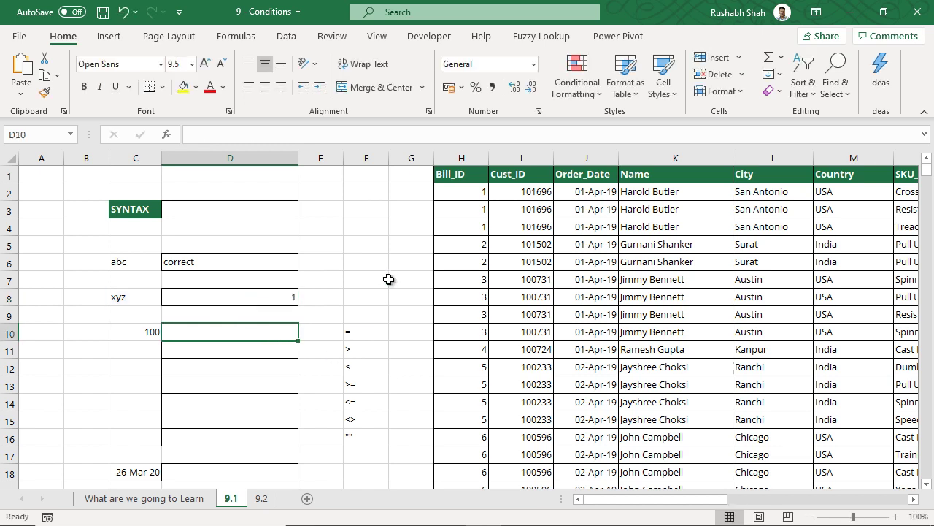
- Enter =IF(C10=100,1,2) in D10
{"action": "type", "text": "=IF("}
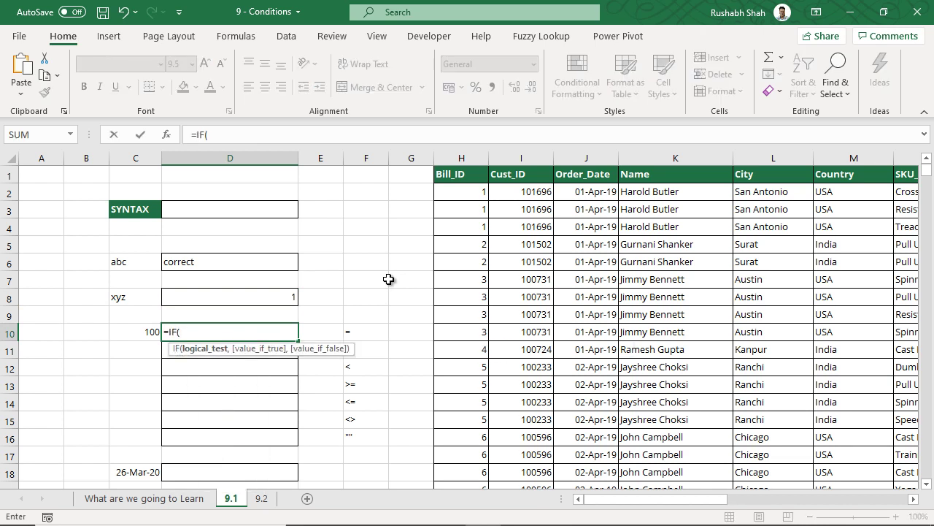
{"action": "left_click", "coordinate": [137, 330]}
{"action": "type", "text": "=0"}
{"action": "key", "text": "BackSpace"}
{"action": "type", "text": "100,1,2)"}
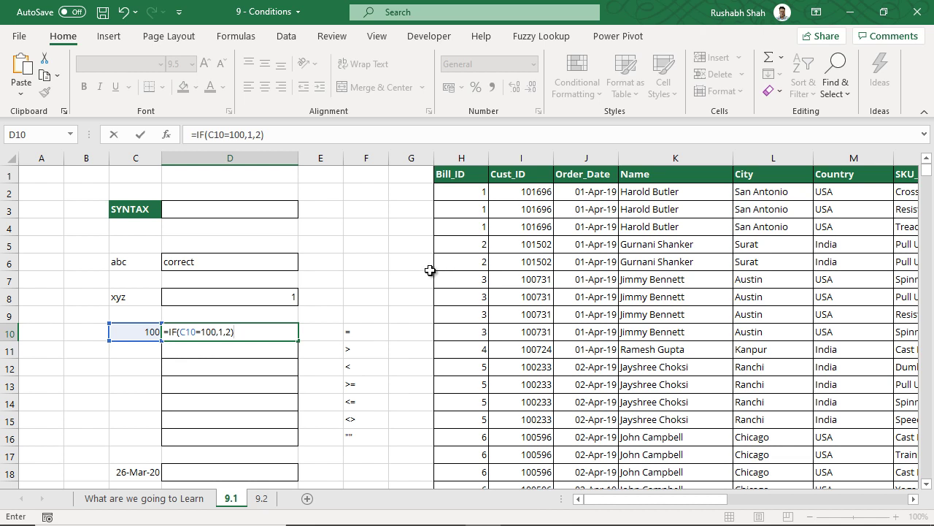
{"action": "key", "text": "Return"}
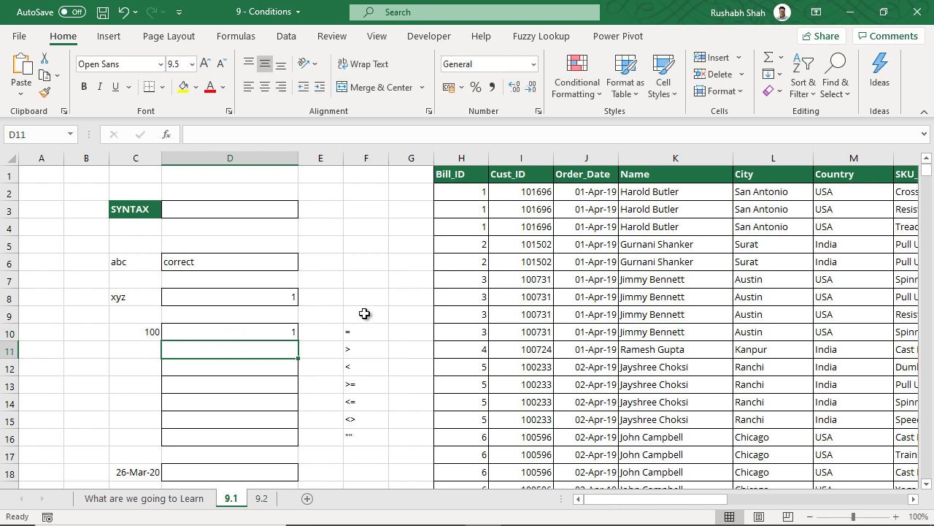
- Test D10 by setting C10 to 101, then 543, then back to 100
{"action": "left_click", "coordinate": [155, 333]}
{"action": "key", "text": "BackSpace"}
{"action": "type", "text": "101"}
{"action": "key", "text": "Return"}
{"action": "key", "text": "Up"}
{"action": "type", "text": "543"}
{"action": "key", "text": "Return"}
{"action": "key", "text": "Up"}
{"action": "type", "text": "100"}
{"action": "key", "text": "Return"}
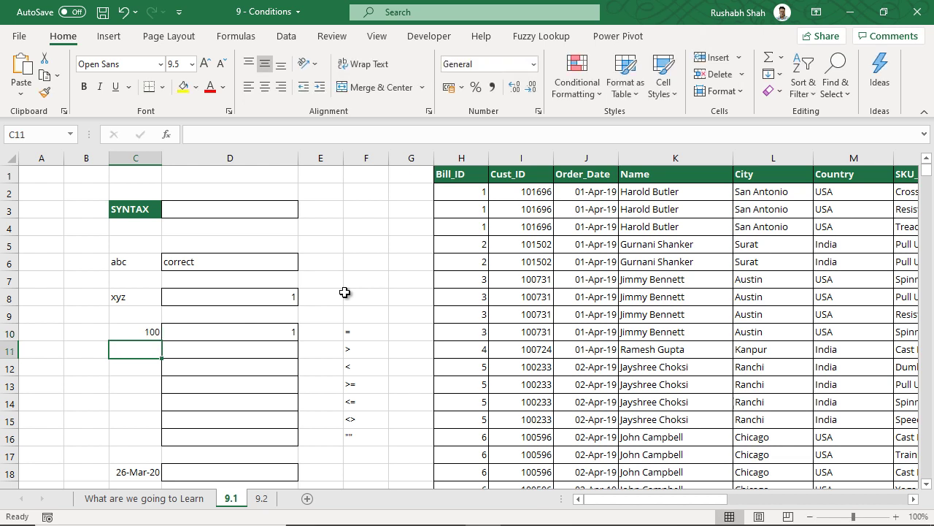
- Enter =IF(C10>50,"Buy","Sell") in D11
{"action": "left_click", "coordinate": [284, 345]}
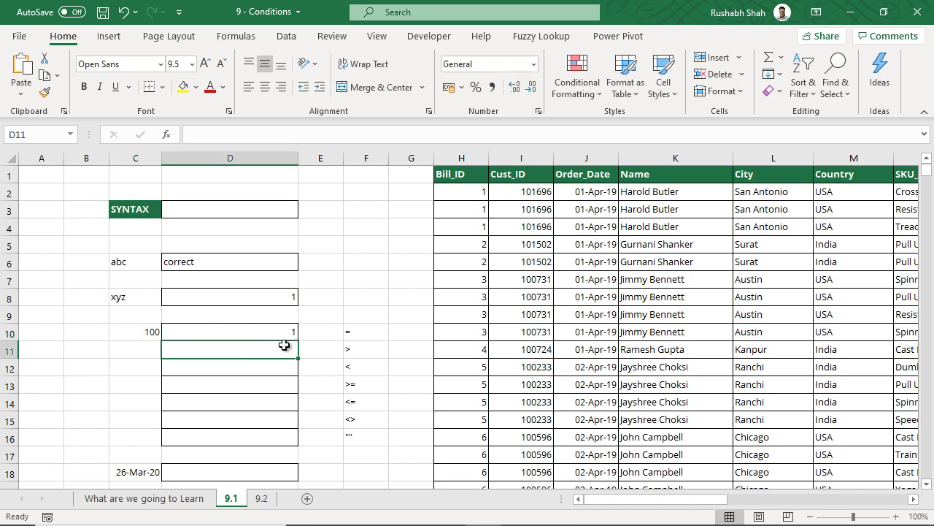
{"action": "type", "text": "=IF("}
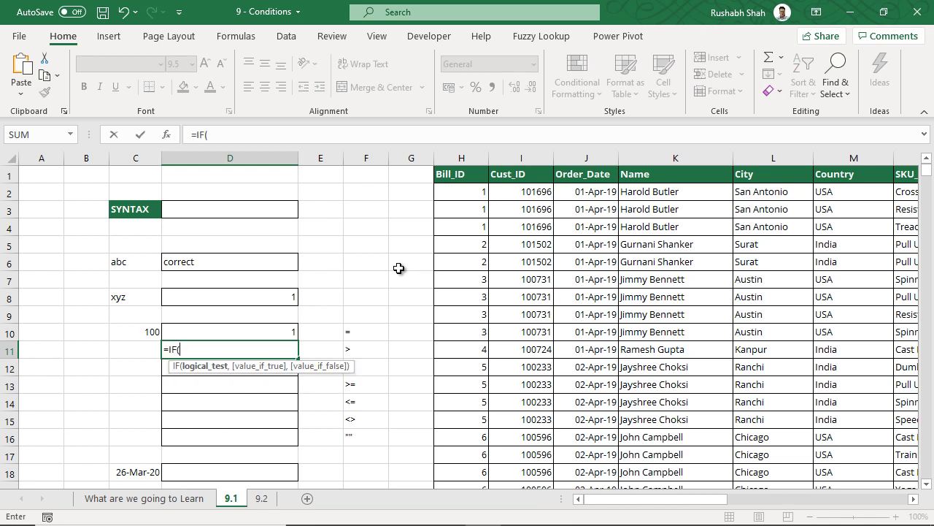
{"action": "left_click", "coordinate": [155, 332]}
{"action": "type", "text": ">5"}
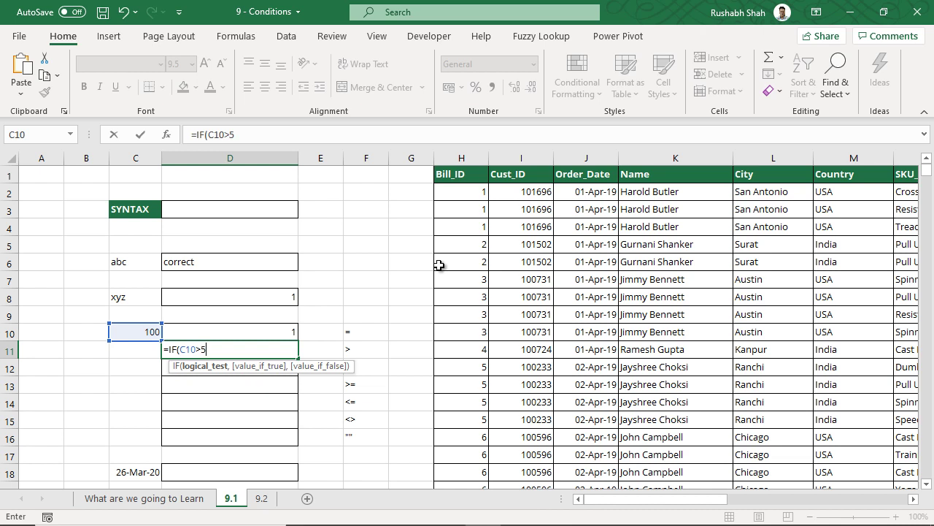
{"action": "type", "text": "0,\""}
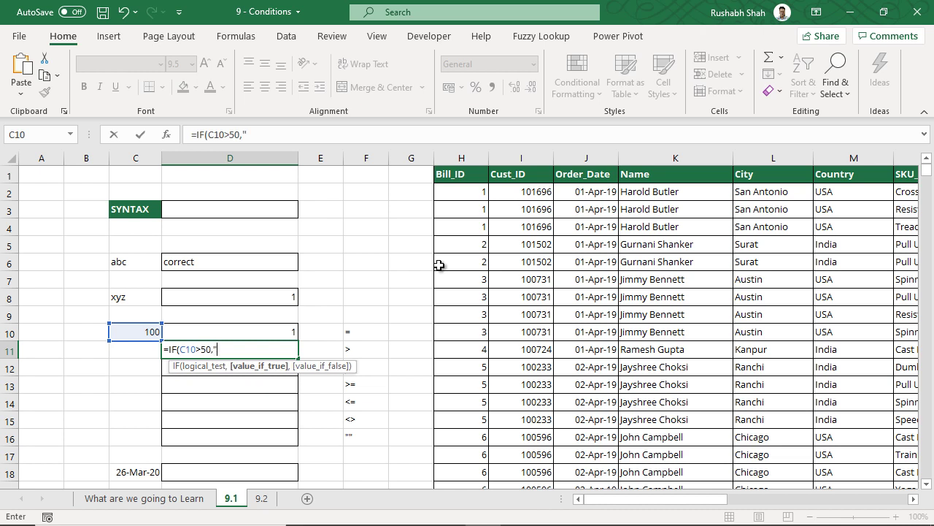
{"action": "type", "text": "Buy\",\"S"}
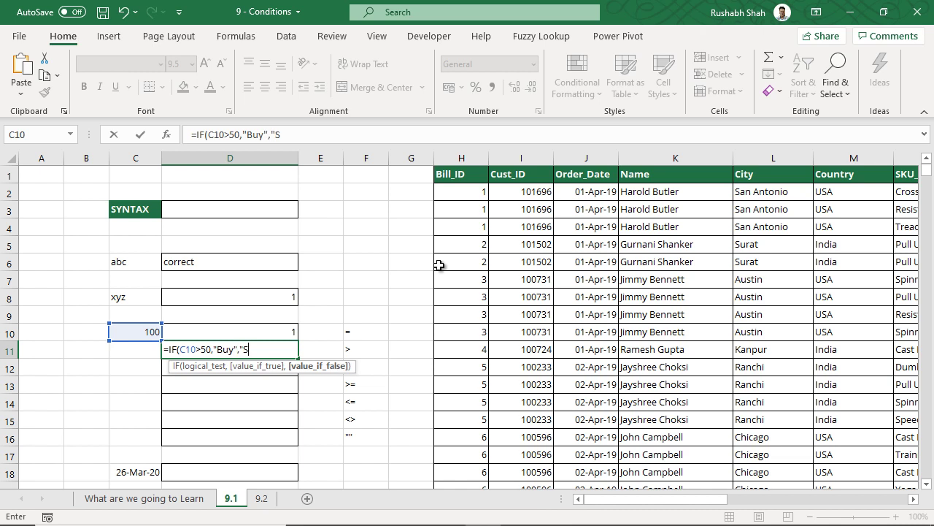
{"action": "type", "text": "ell\")"}
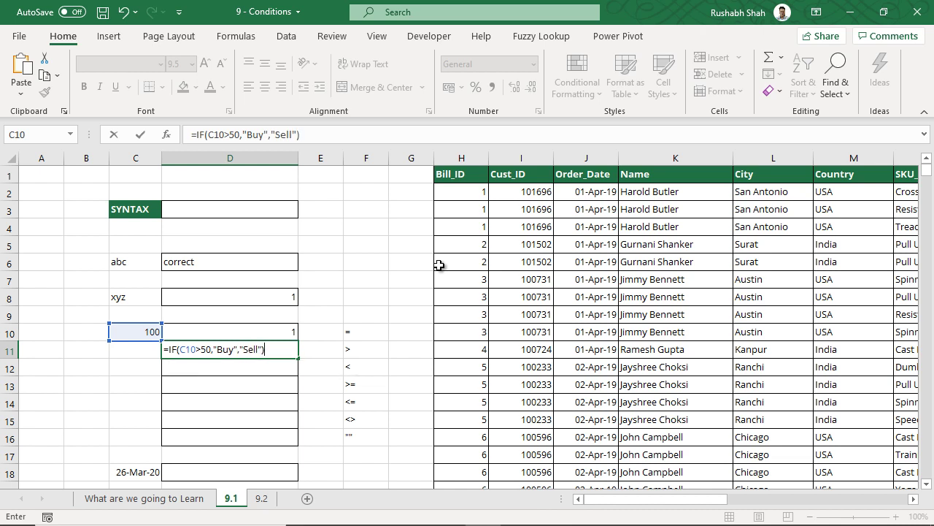
{"action": "key", "text": "Return"}
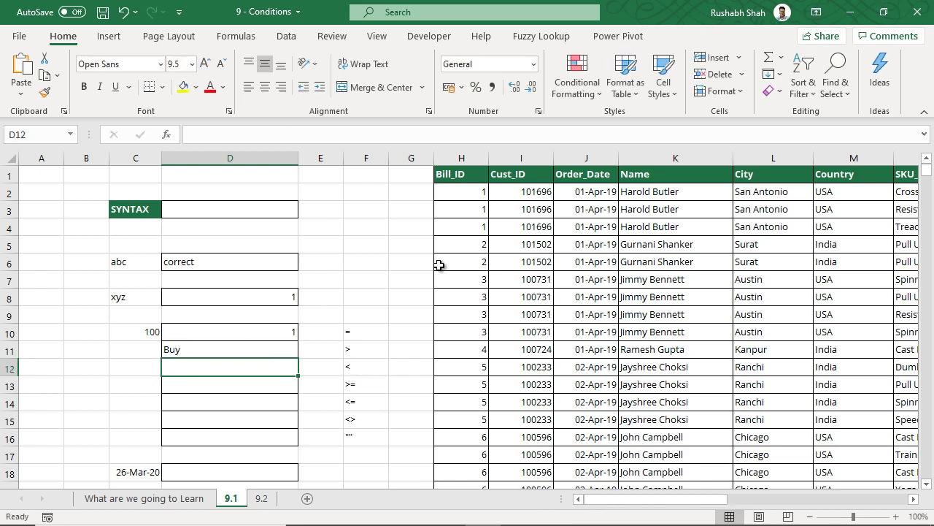
- Test D11 by setting C10 to 40 and then 50, and review D11's formula
{"action": "left_click", "coordinate": [132, 331]}
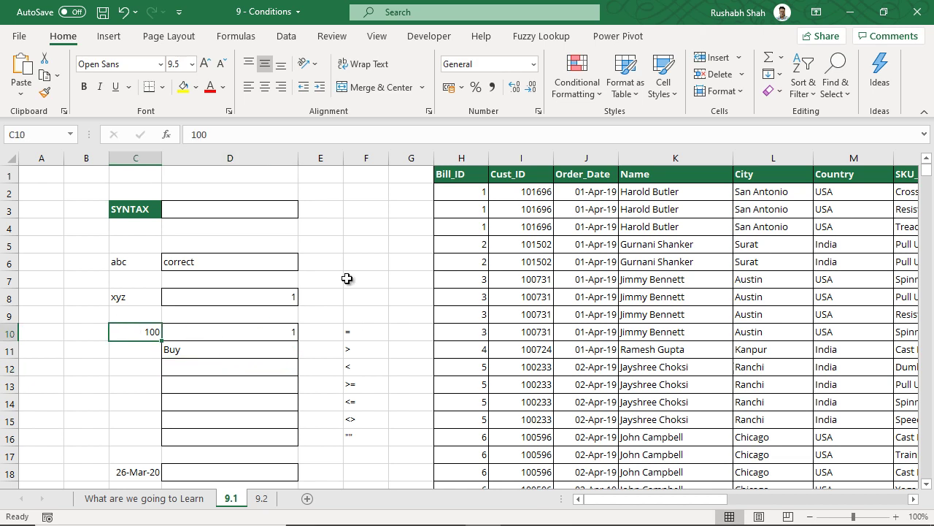
{"action": "type", "text": "40"}
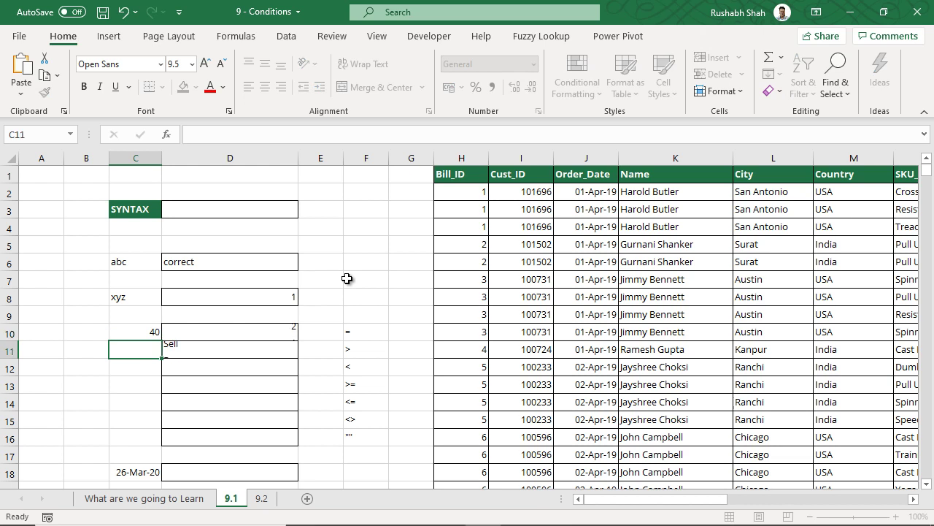
{"action": "key", "text": "Return"}
{"action": "left_click", "coordinate": [254, 355]}
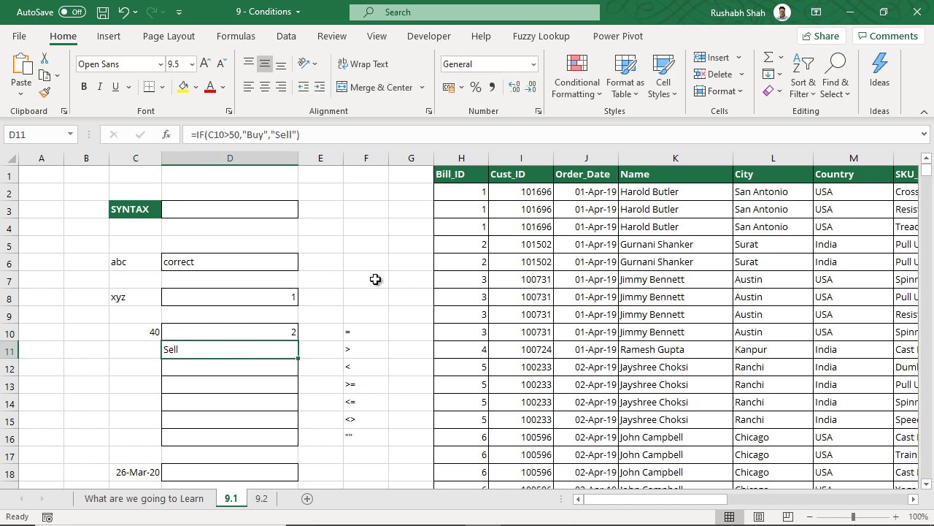
{"action": "left_click", "coordinate": [149, 330]}
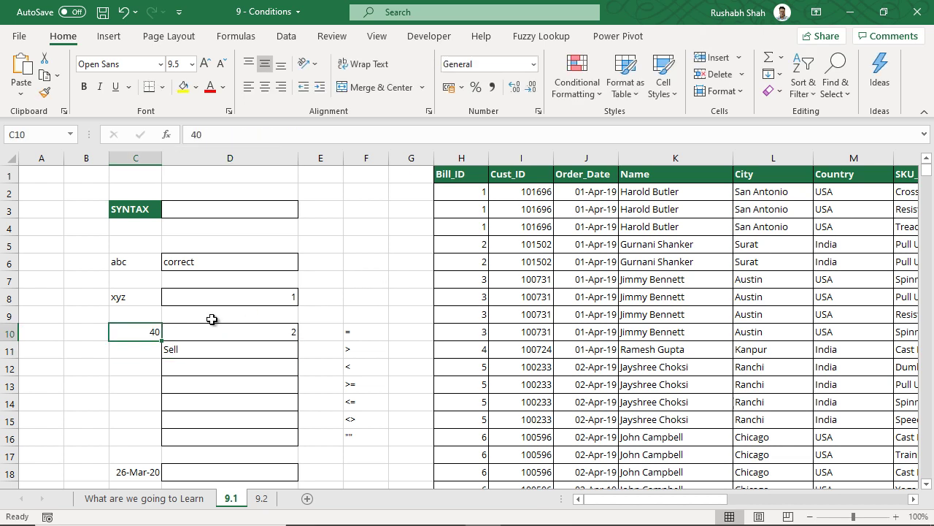
{"action": "type", "text": "50"}
{"action": "key", "text": "Return"}
{"action": "key", "text": "Right"}
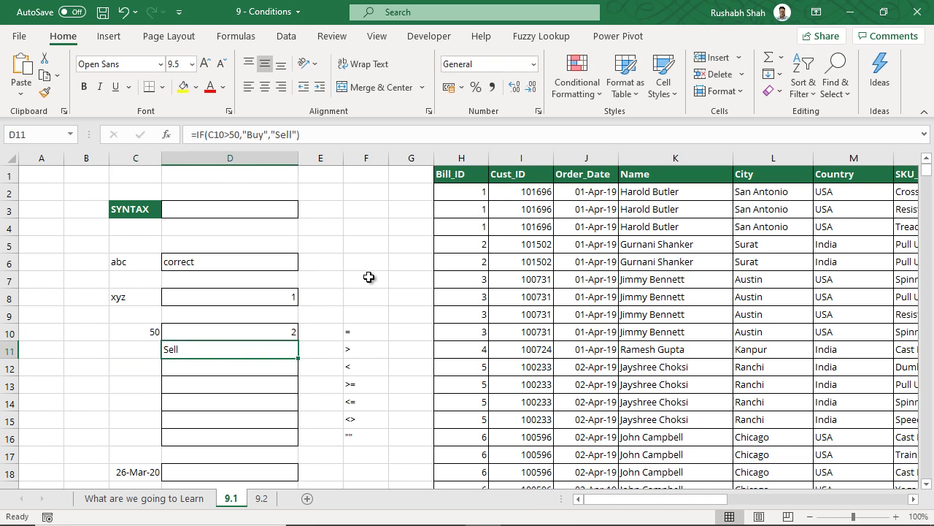
{"action": "key", "text": "F2"}
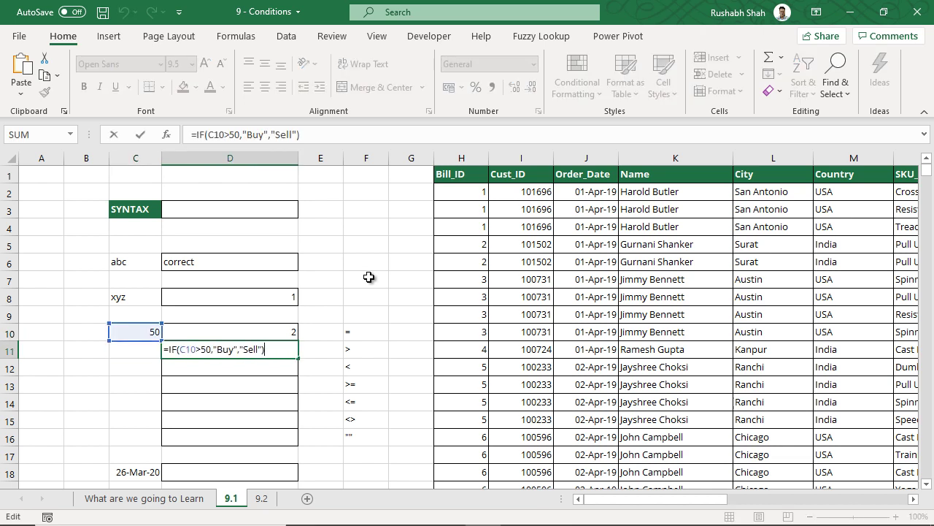
- Enter =IF(C10>=50,"Buy","Sell") in D13, which shows Buy
{"action": "key", "text": "Return"}
{"action": "key", "text": "Down"}
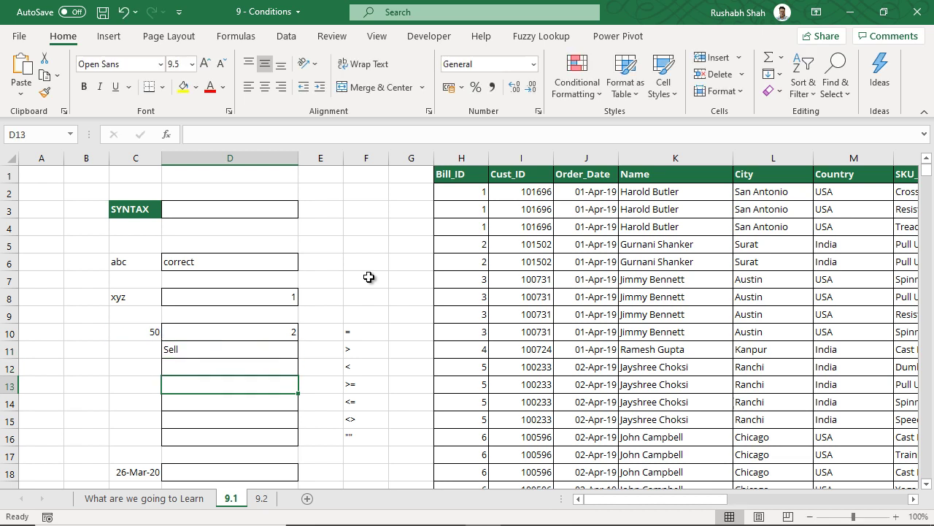
{"action": "type", "text": "=IF("}
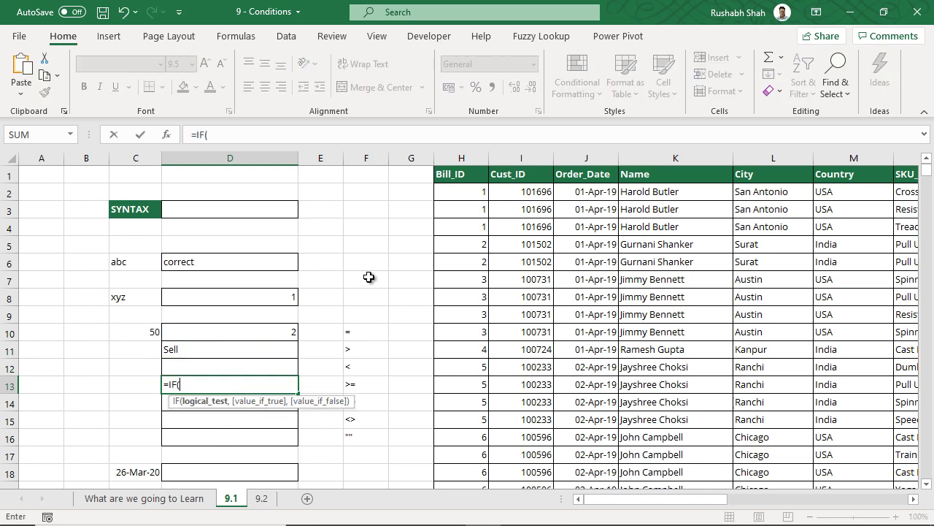
{"action": "left_click", "coordinate": [153, 330]}
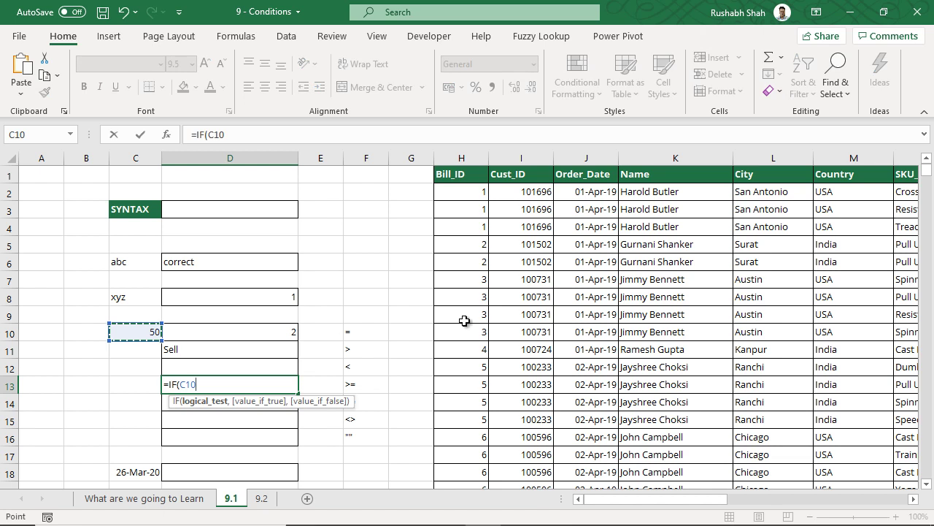
{"action": "type", "text": ">=50,"}
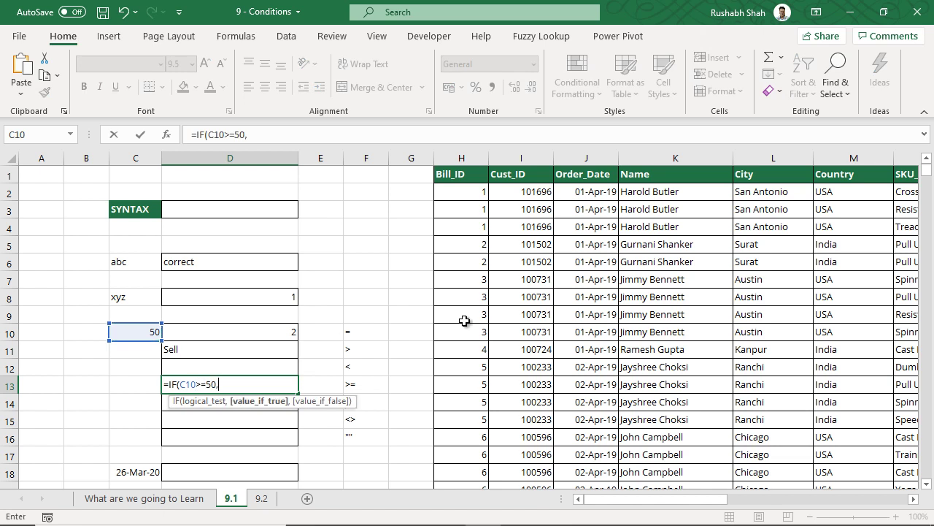
{"action": "type", "text": "\"Buy\",\"Sell\")"}
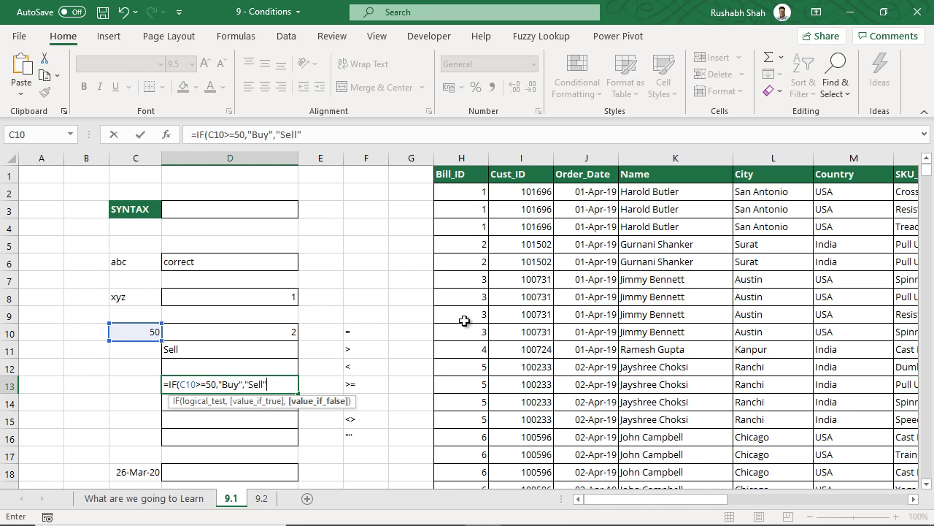
{"action": "key", "text": "Return"}
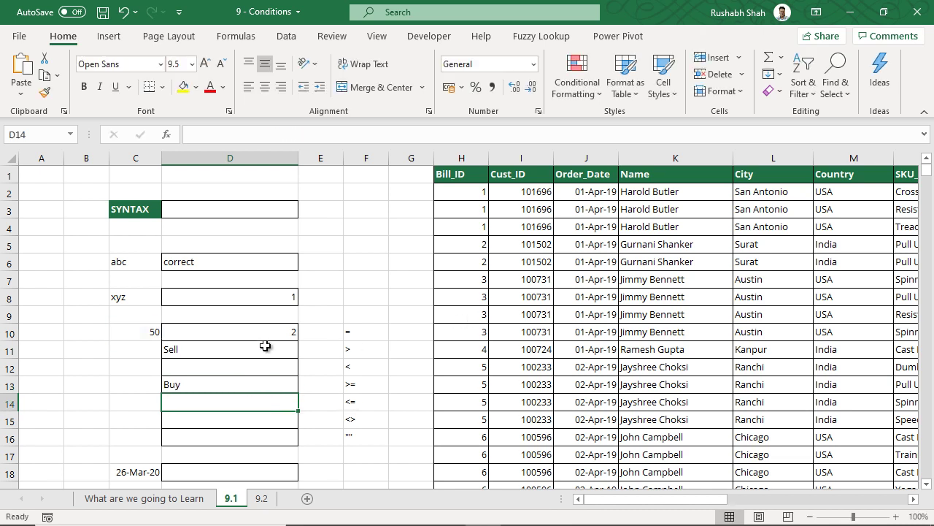
- Compare the >50 condition in D11 with the >=50 condition in D13
{"action": "left_click", "coordinate": [226, 349]}
{"action": "double_click", "coordinate": [254, 351]}
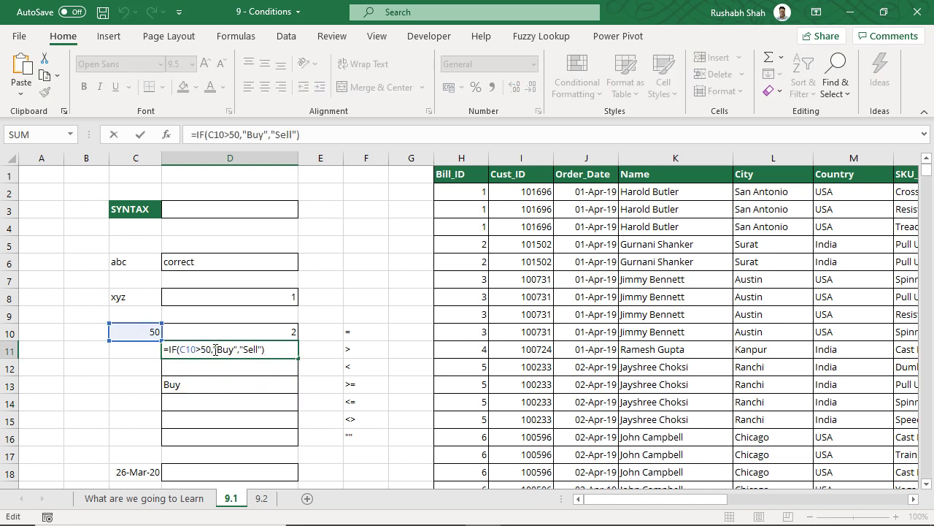
{"action": "left_click_drag", "start_coordinate": [196, 349], "coordinate": [212, 349]}
{"action": "left_click", "coordinate": [232, 387]}
{"action": "double_click", "coordinate": [231, 387]}
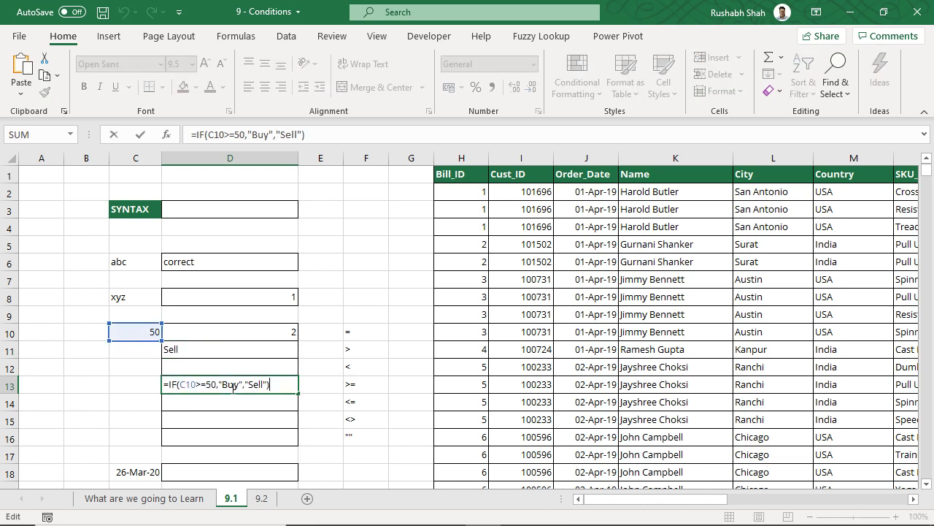
{"action": "left_click_drag", "start_coordinate": [196, 384], "coordinate": [217, 384]}
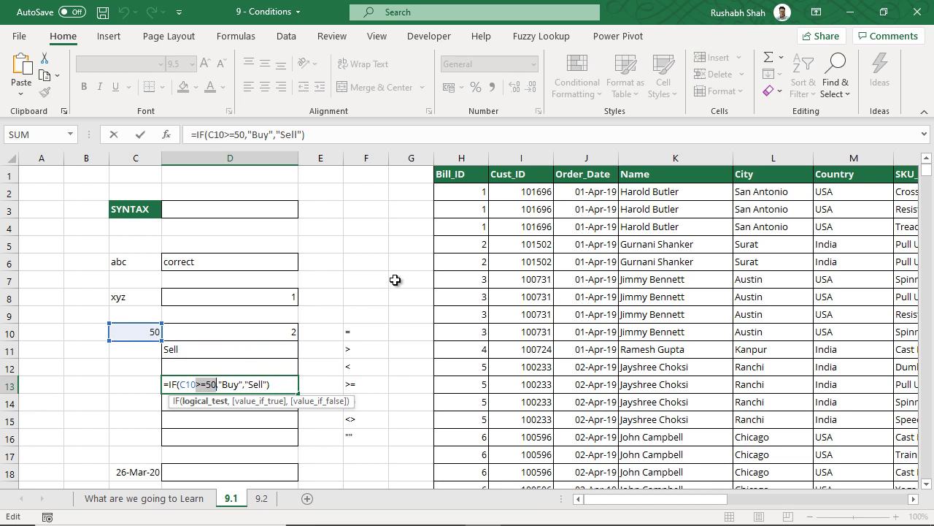
{"action": "key", "text": "ctrl+Return"}
{"action": "left_click", "coordinate": [132, 333]}
{"action": "type", "text": "40"}
{"action": "key", "text": "Return"}
{"action": "key", "text": "Up"}
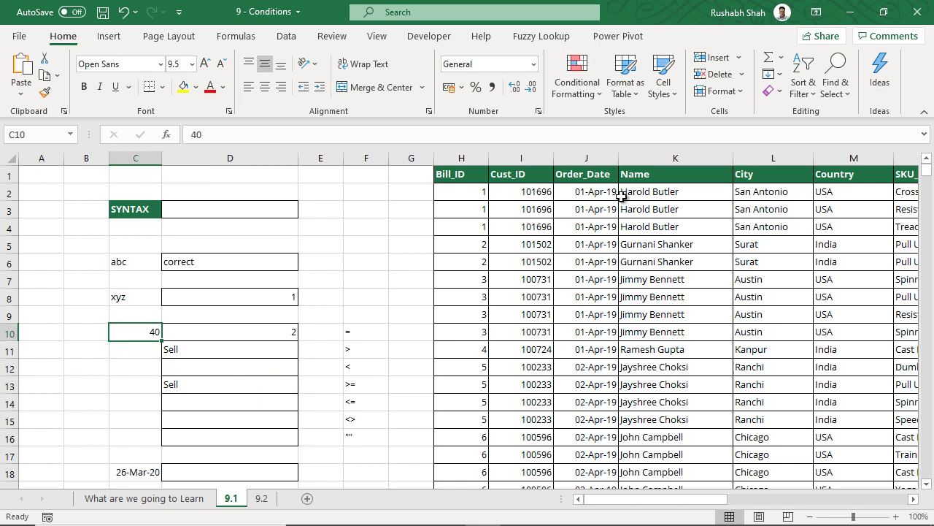
{"action": "type", "text": "51"}
{"action": "key", "text": "Return"}
{"action": "key", "text": "Up"}
{"action": "type", "text": "50"}
{"action": "key", "text": "Return"}
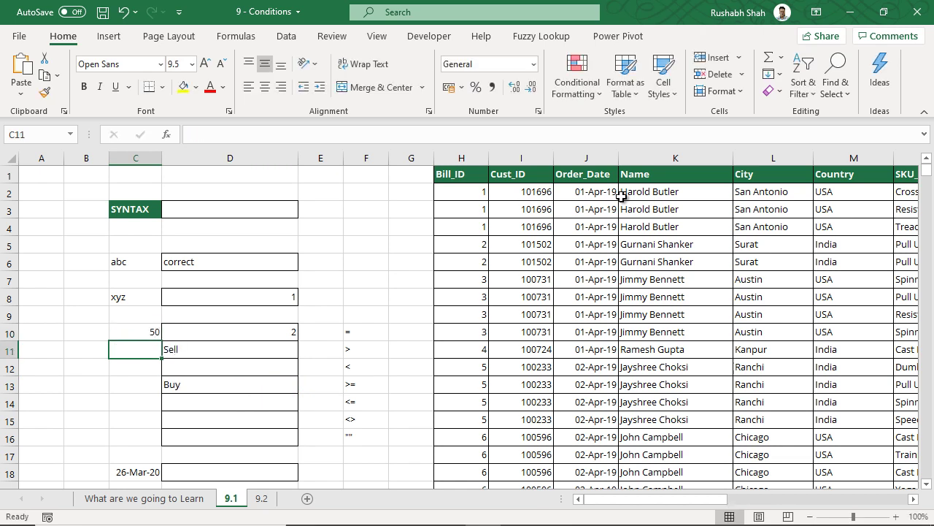
{"action": "key", "text": "Right"}
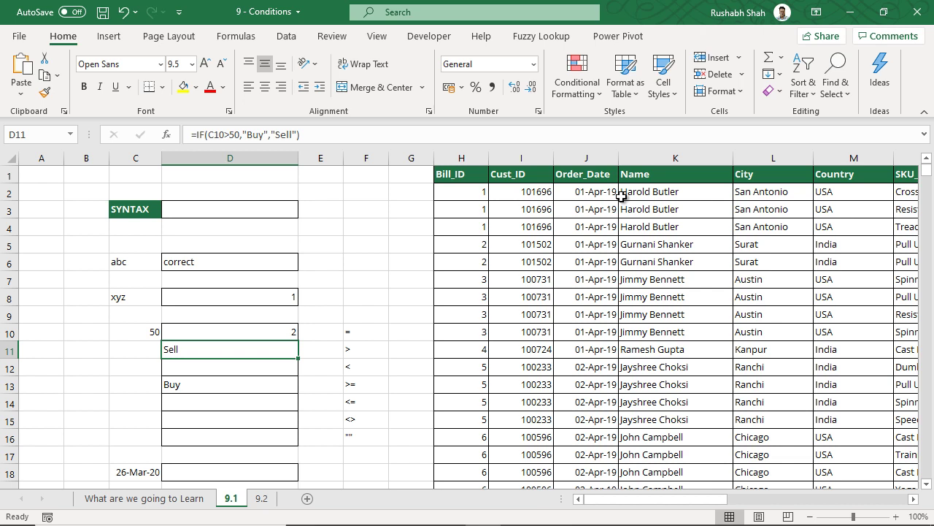
{"action": "key", "text": "Down"}
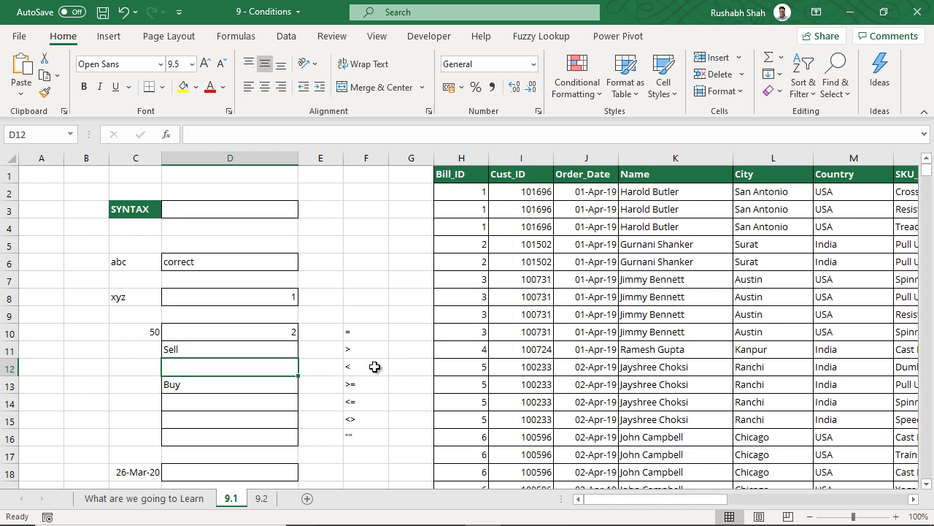
{"action": "left_click_drag", "start_coordinate": [376, 365], "coordinate": [284, 366]}
{"action": "left_click_drag", "start_coordinate": [371, 406], "coordinate": [256, 398]}
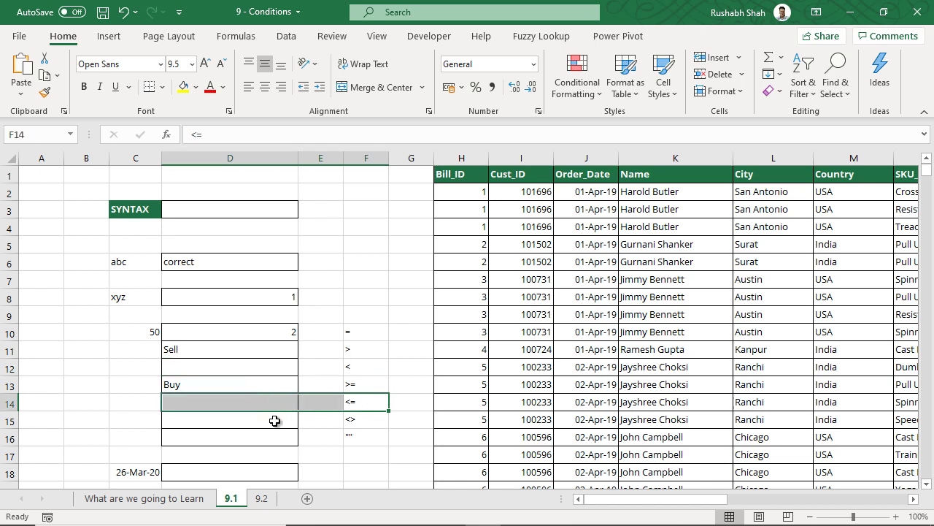
{"action": "left_click", "coordinate": [275, 420]}
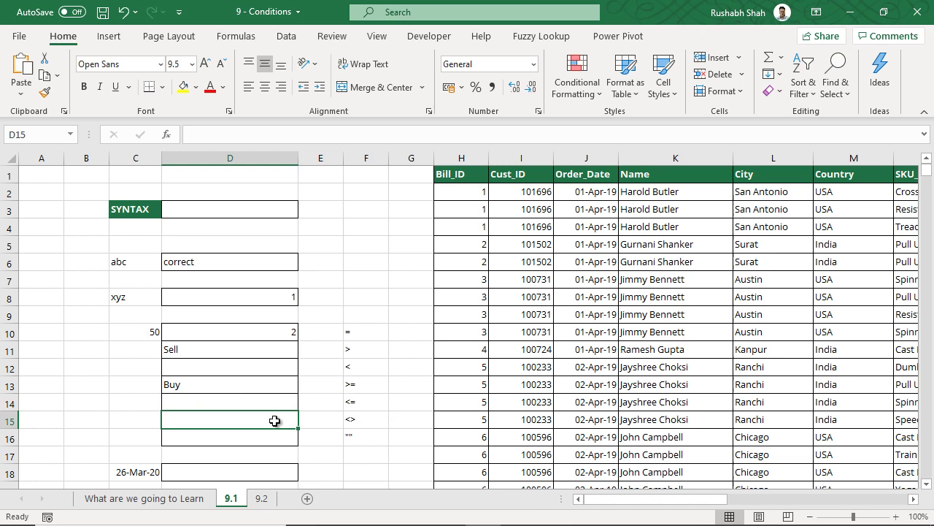
{"action": "left_click", "coordinate": [372, 419]}
- Enter =IF(C10<>50,"ABC","XYZ") in D15
{"action": "left_click", "coordinate": [253, 423]}
{"action": "type", "text": "=if"}
{"action": "key", "text": "Tab"}
{"action": "left_click", "coordinate": [149, 332]}
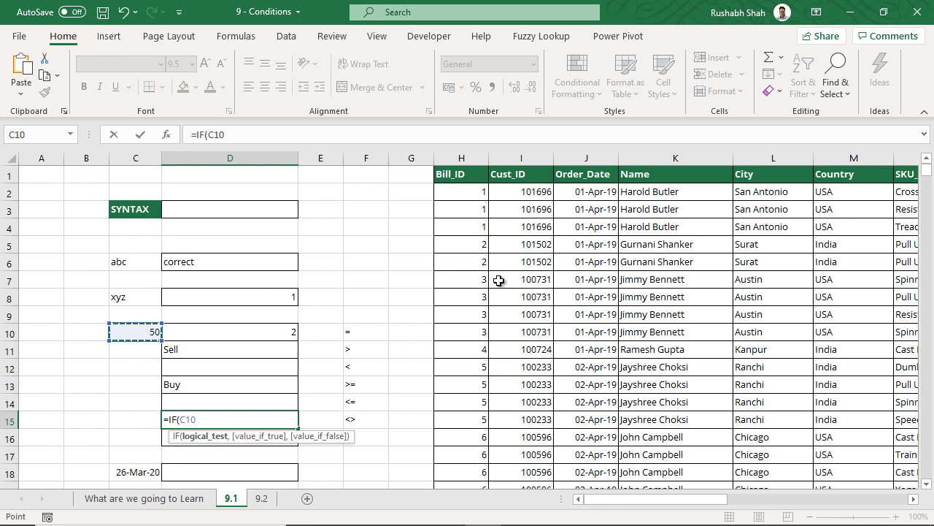
{"action": "type", "text": ","}
{"action": "key", "text": "BackSpace"}
{"action": "type", "text": "<>50,\""}
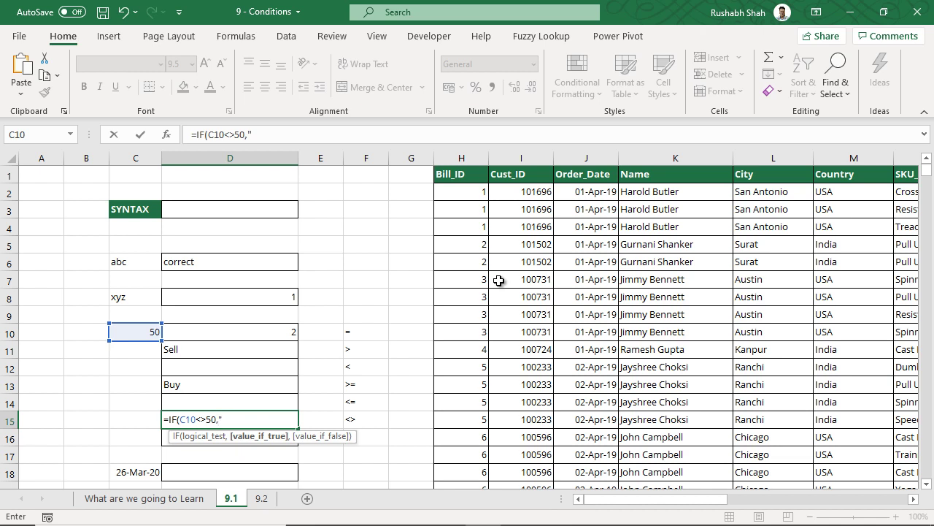
{"action": "type", "text": "ABC\",\"XYZ\")"}
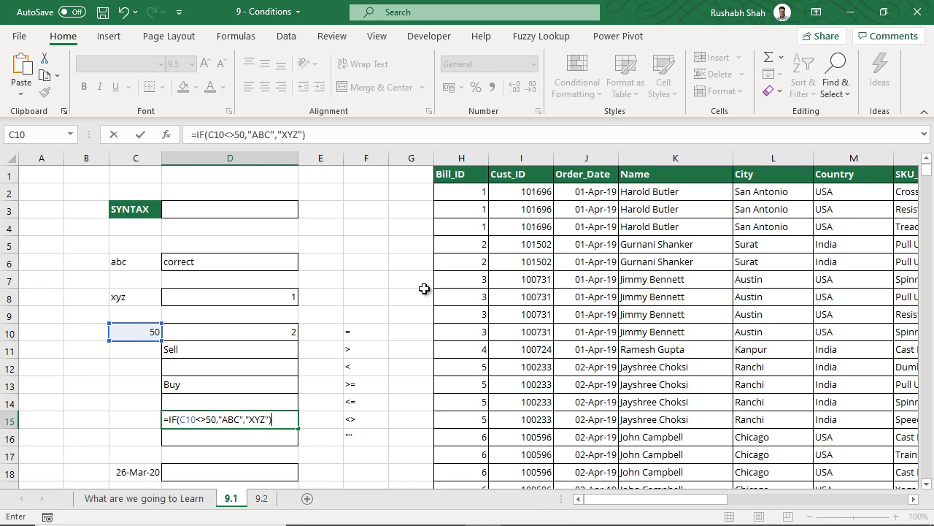
{"action": "key", "text": "ctrl+Return"}
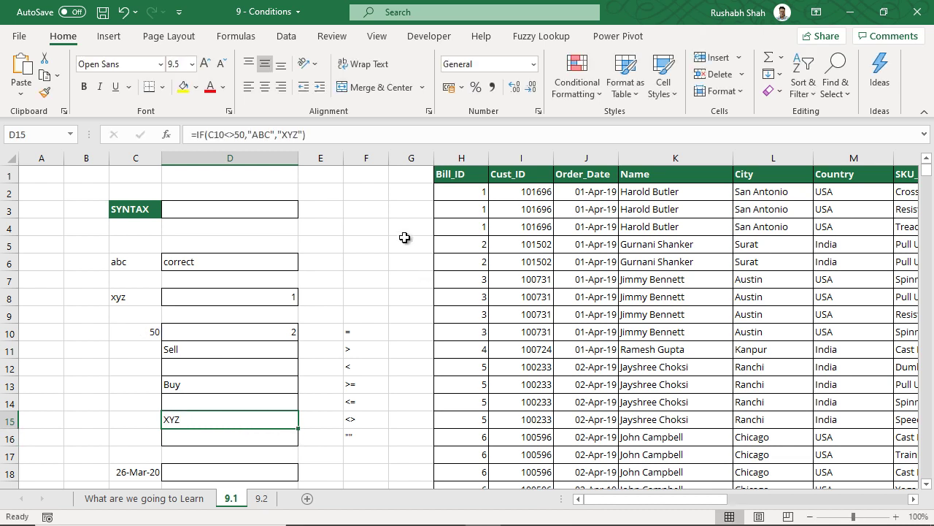
- Change C10 to 465 and highlight the <> operator in D15's formula
{"action": "left_click", "coordinate": [125, 334]}
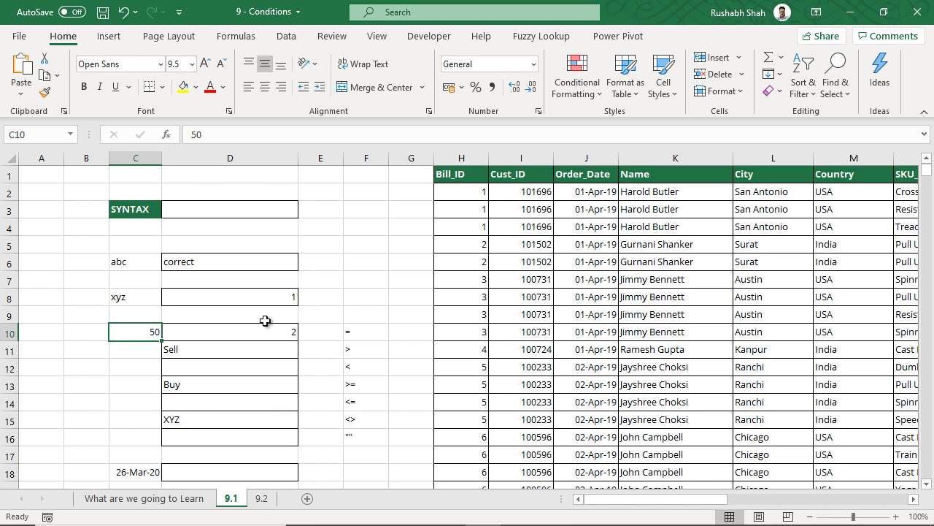
{"action": "type", "text": "465"}
{"action": "key", "text": "Return"}
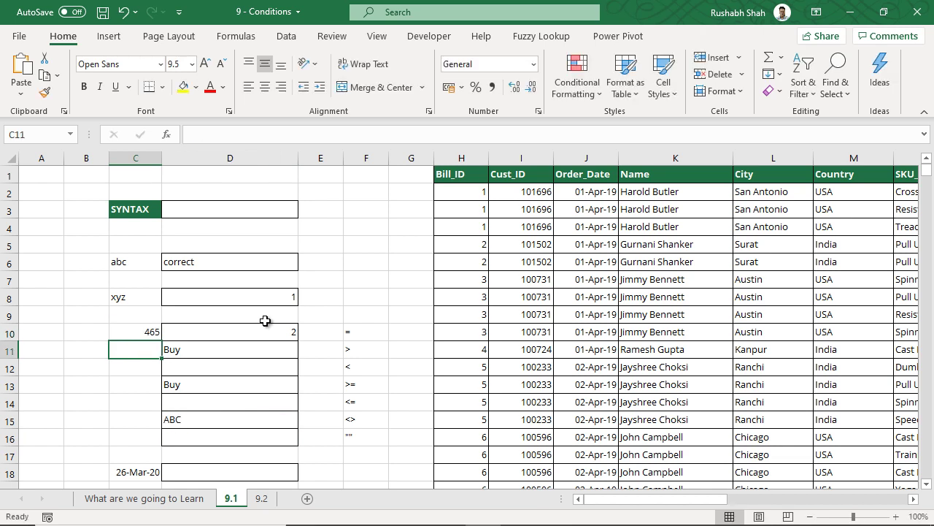
{"action": "left_click", "coordinate": [196, 419]}
{"action": "double_click", "coordinate": [207, 419]}
{"action": "left_click_drag", "start_coordinate": [207, 419], "coordinate": [198, 417]}
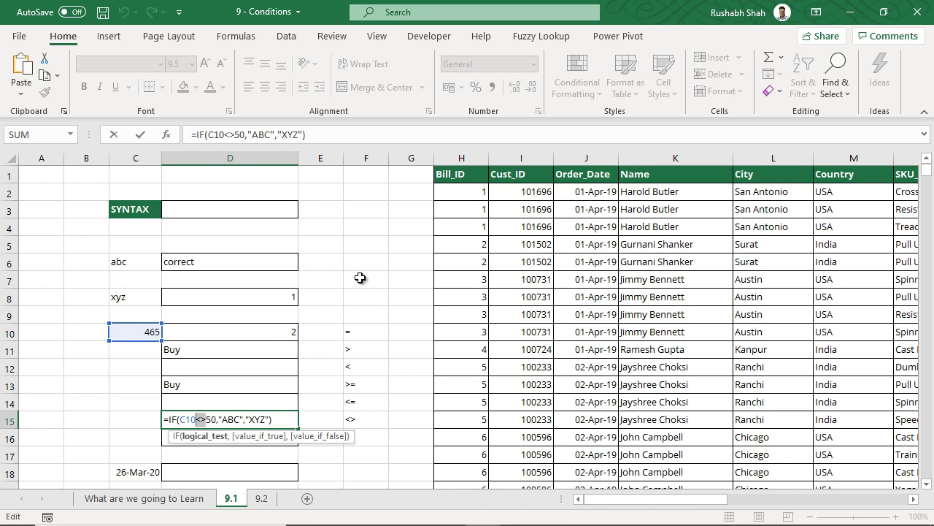
- Fill cell C16 with yellow
{"action": "key", "text": "Return"}
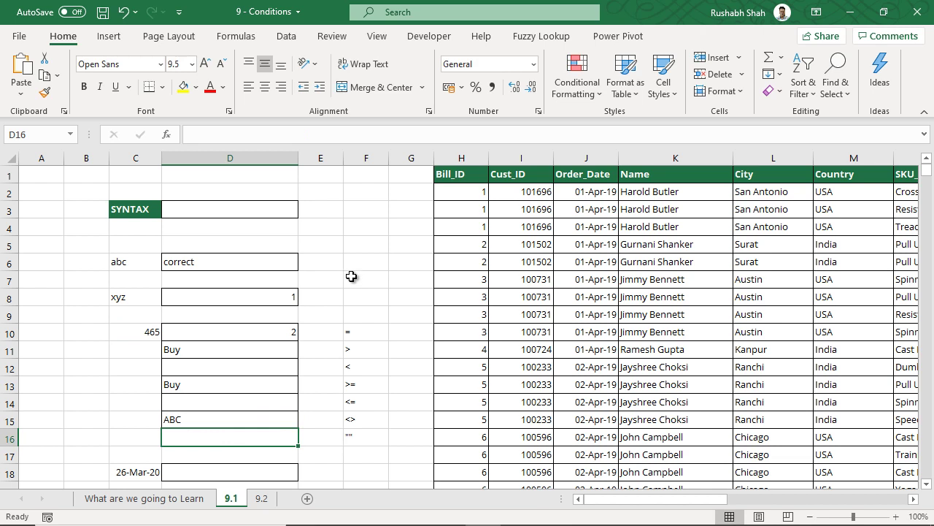
{"action": "left_click", "coordinate": [138, 436]}
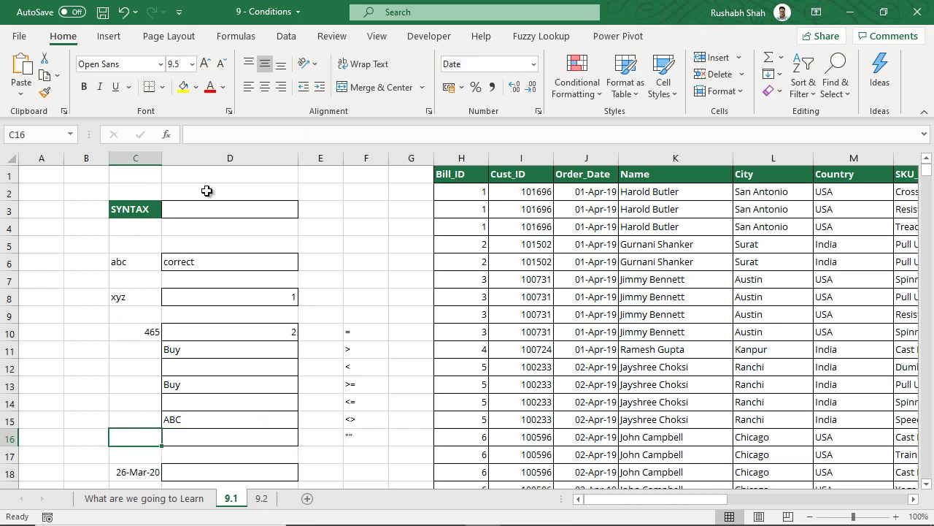
{"action": "left_click", "coordinate": [183, 87]}
- Enter =IF(C16="",1,100) in D16
{"action": "left_click", "coordinate": [208, 425]}
{"action": "left_click", "coordinate": [244, 432]}
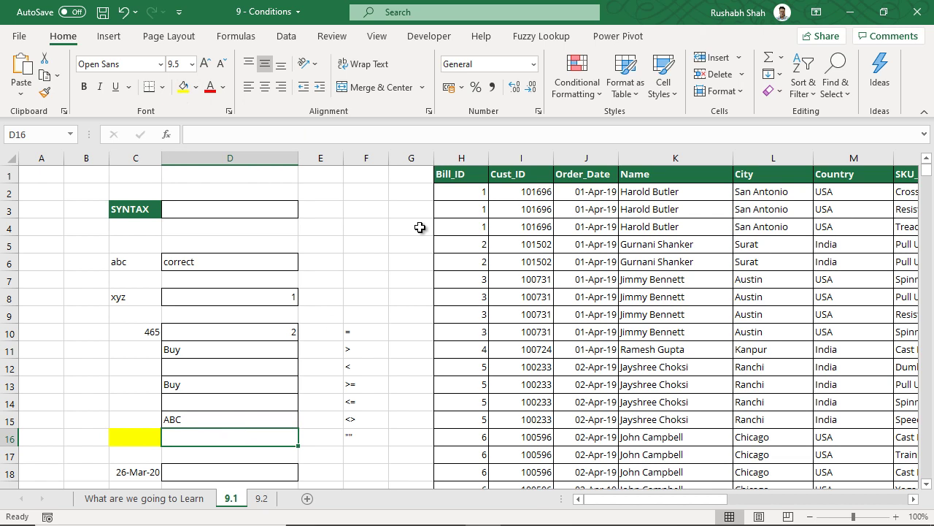
{"action": "type", "text": "=IF("}
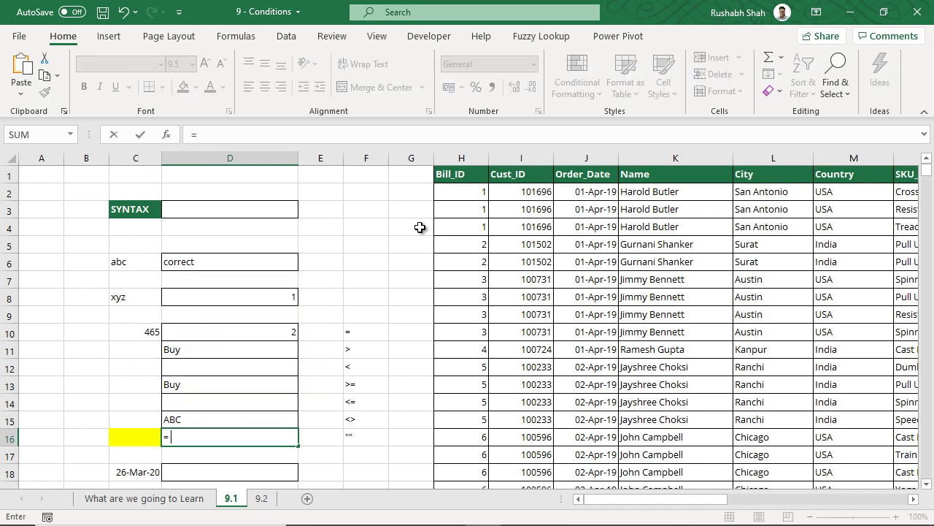
{"action": "left_click", "coordinate": [139, 437]}
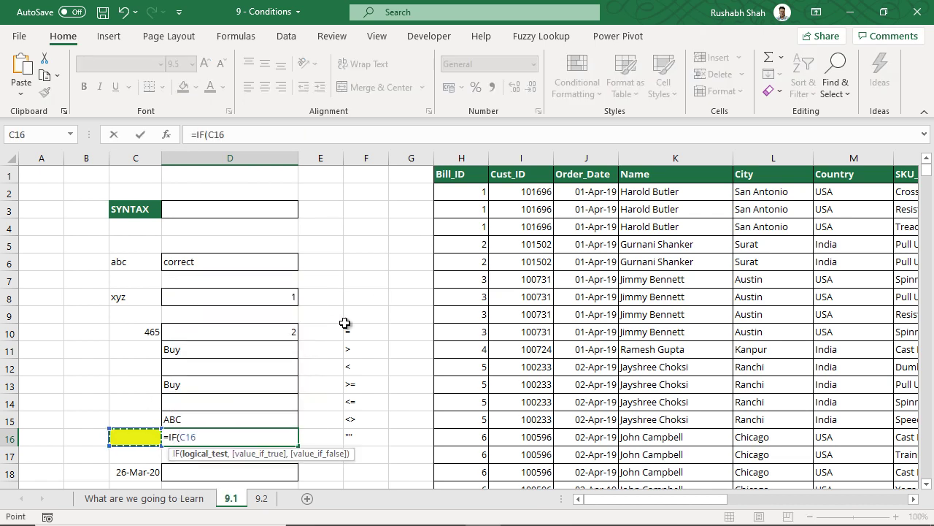
{"action": "type", "text": "="}
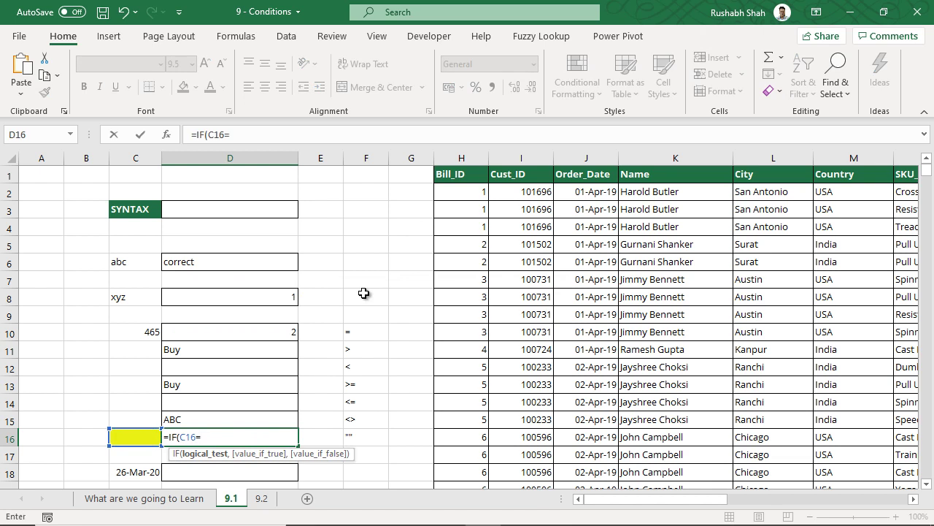
{"action": "type", "text": "\"\",1,"}
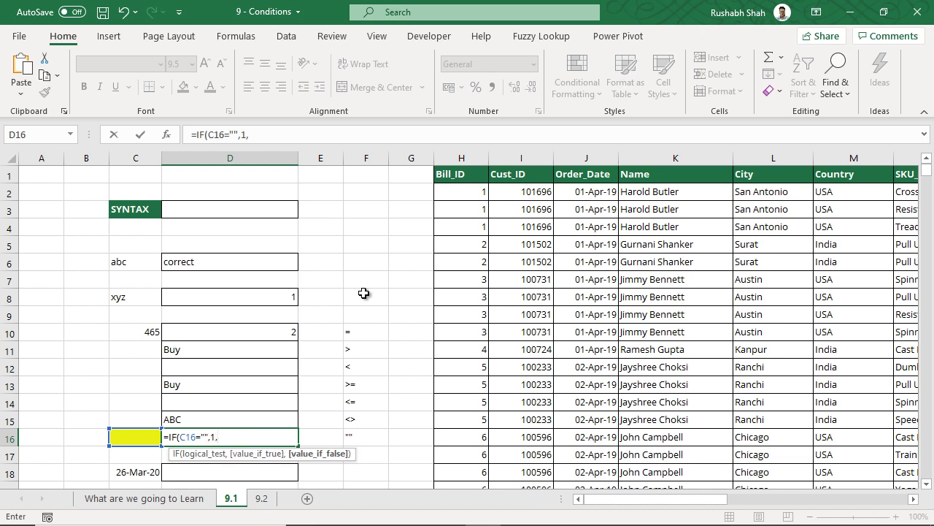
{"action": "type", "text": "100)"}
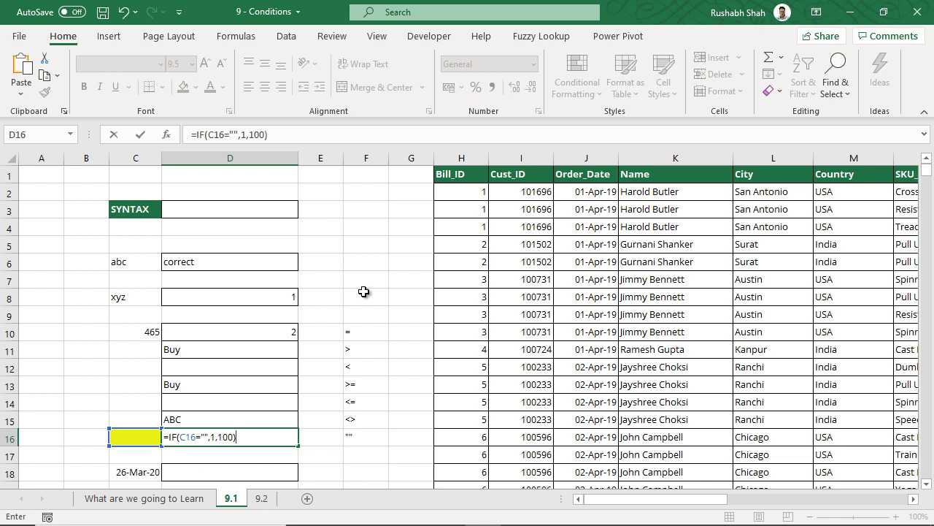
{"action": "key", "text": "Return"}
- Test D16 by entering 123 and then abc in C16
{"action": "left_click", "coordinate": [259, 434]}
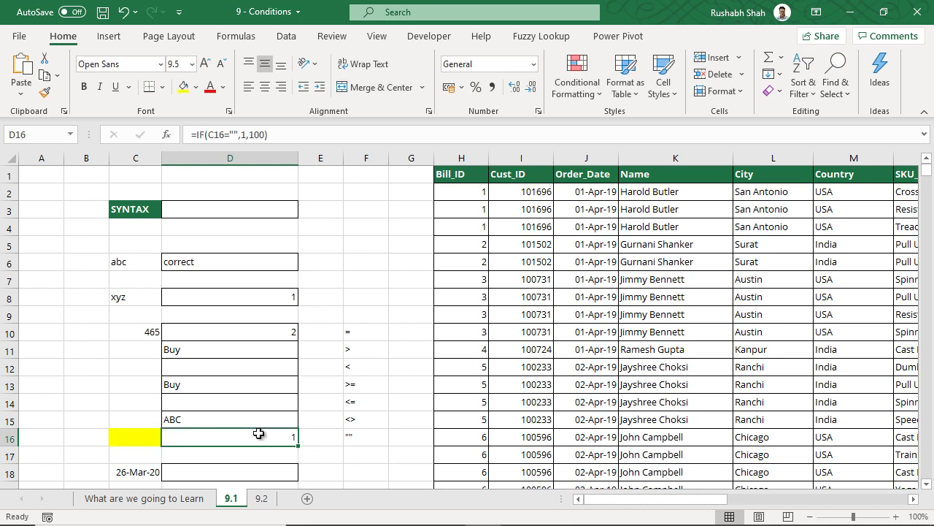
{"action": "left_click", "coordinate": [146, 436]}
{"action": "type", "text": "123"}
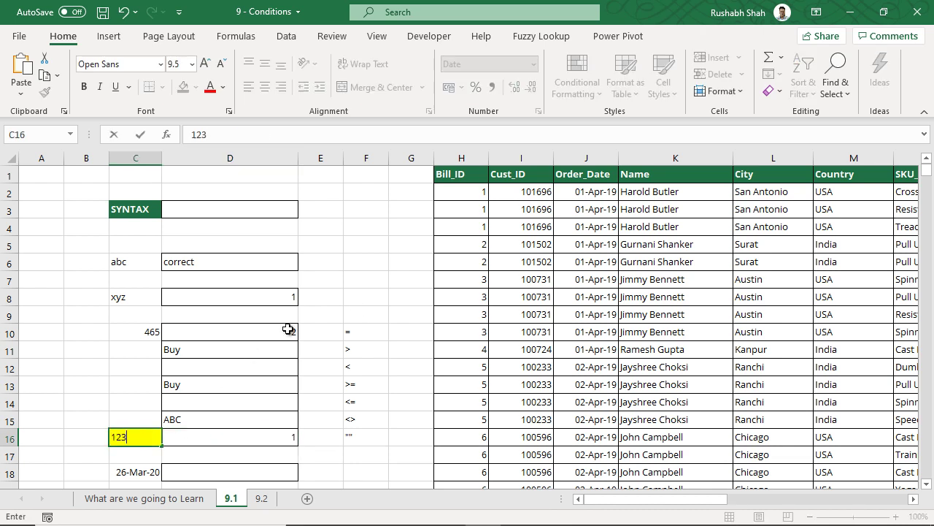
{"action": "key", "text": "Return"}
{"action": "left_click", "coordinate": [252, 440]}
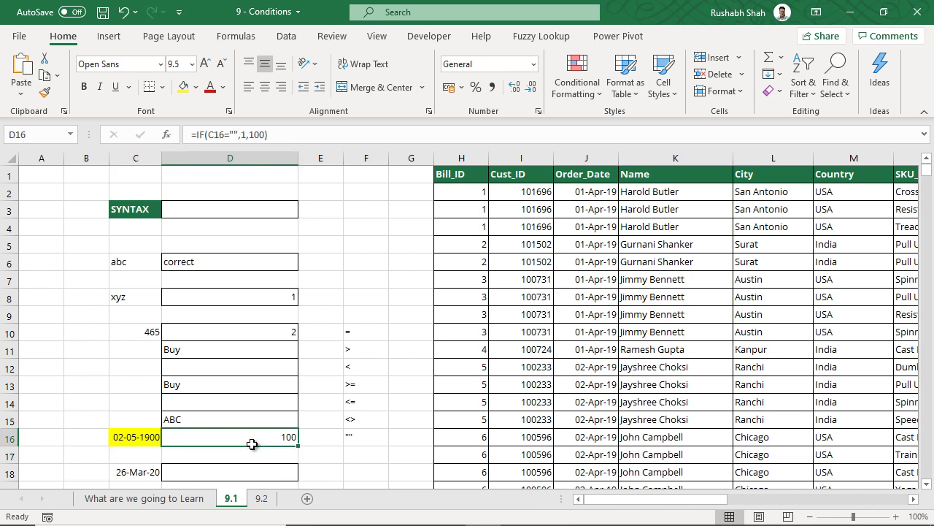
{"action": "left_click", "coordinate": [131, 443]}
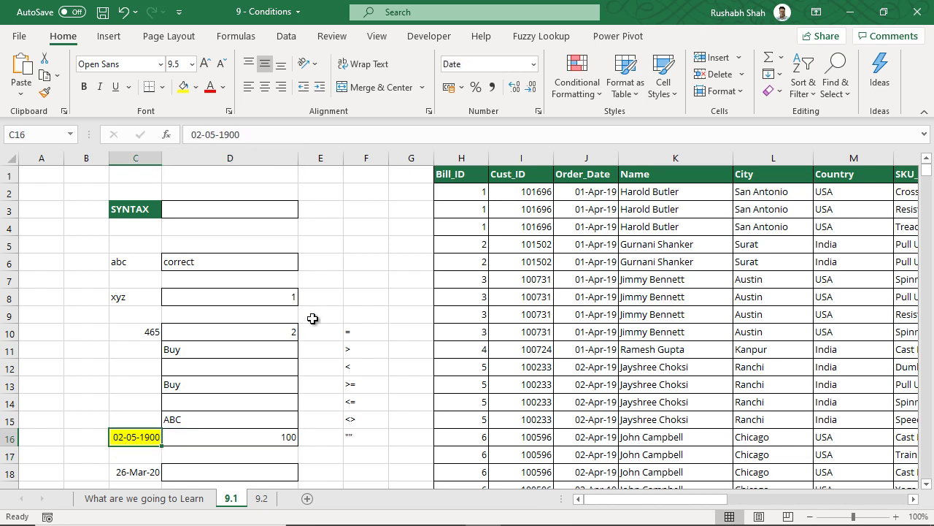
{"action": "type", "text": "abc"}
{"action": "key", "text": "Return"}
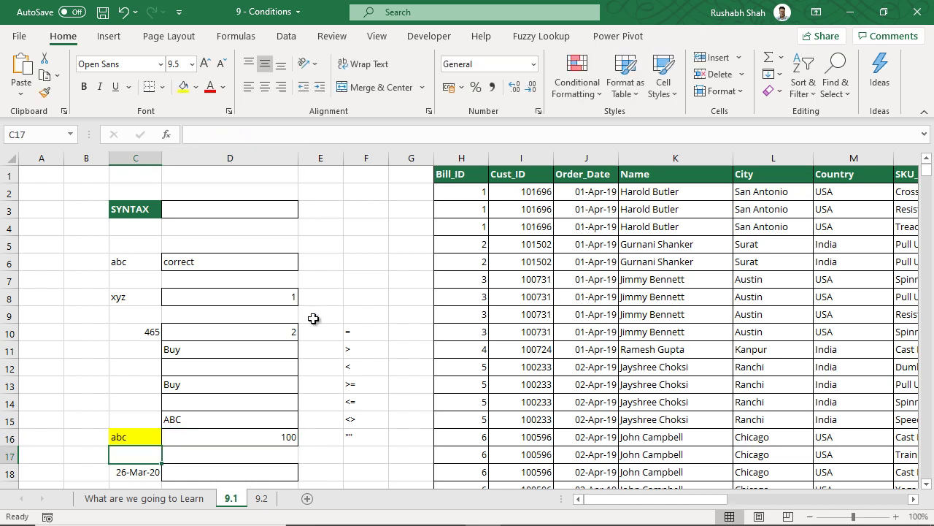
- Clear C16 and confirm that D16 shows 1 again
{"action": "left_click", "coordinate": [272, 440]}
{"action": "left_click", "coordinate": [146, 442]}
{"action": "key", "text": "Delete"}
{"action": "left_click", "coordinate": [255, 436]}
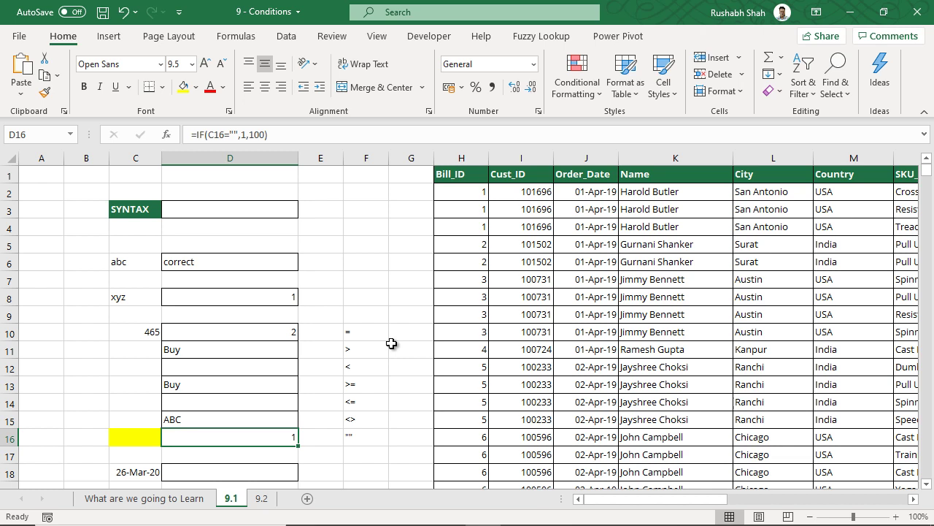
{"action": "key", "text": "F2"}
{"action": "key", "text": "Left"}
{"action": "key", "text": "Left"}
{"action": "key", "text": "Left"}
{"action": "key", "text": "Left"}
{"action": "key", "text": "Left"}
{"action": "key", "text": "Left"}
{"action": "key", "text": "Left"}
{"action": "key", "text": "Left"}
{"action": "key", "text": "Left"}
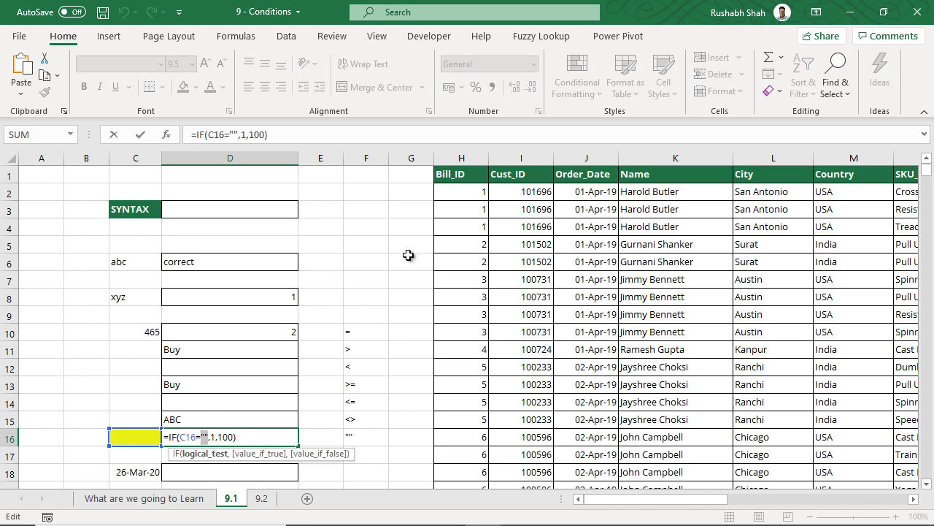
{"action": "key", "text": "Escape"}
{"action": "scroll", "coordinate": [333, 306], "scroll_direction": "down", "scroll_amount": 2}
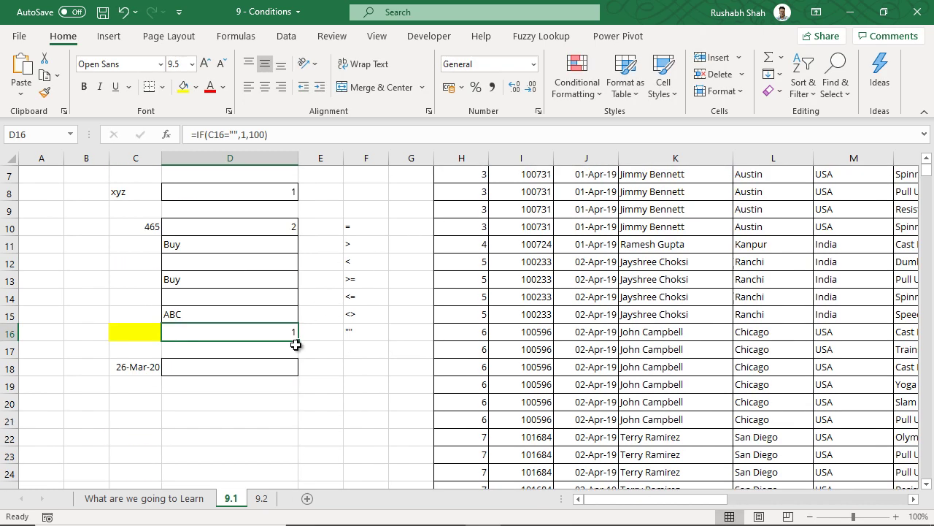
- Enter =IF(TODAY()>C18,"Raise invoice","") in D18
{"action": "left_click", "coordinate": [257, 371]}
{"action": "type", "text": "=IF("}
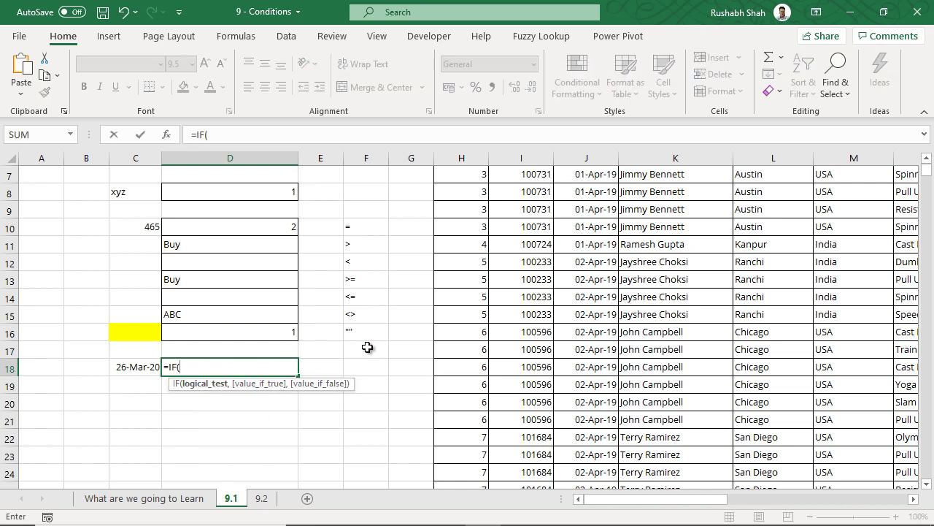
{"action": "type", "text": "to"}
{"action": "key", "text": "Tab"}
{"action": "type", "text": ")>"}
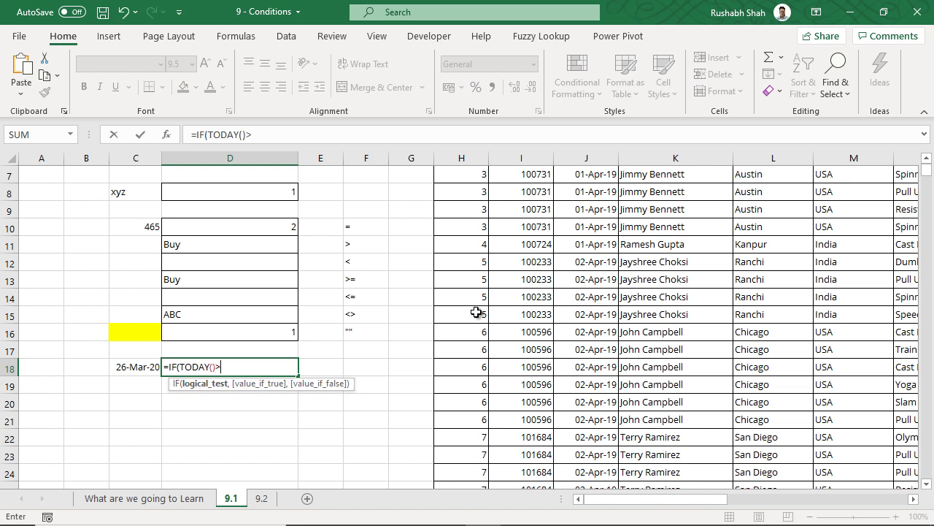
{"action": "left_click", "coordinate": [138, 367]}
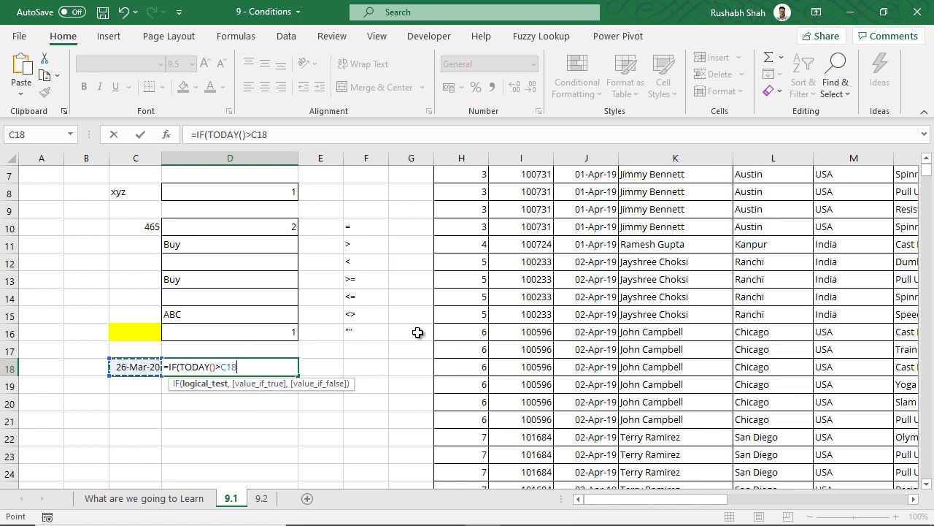
{"action": "type", "text": ",\""}
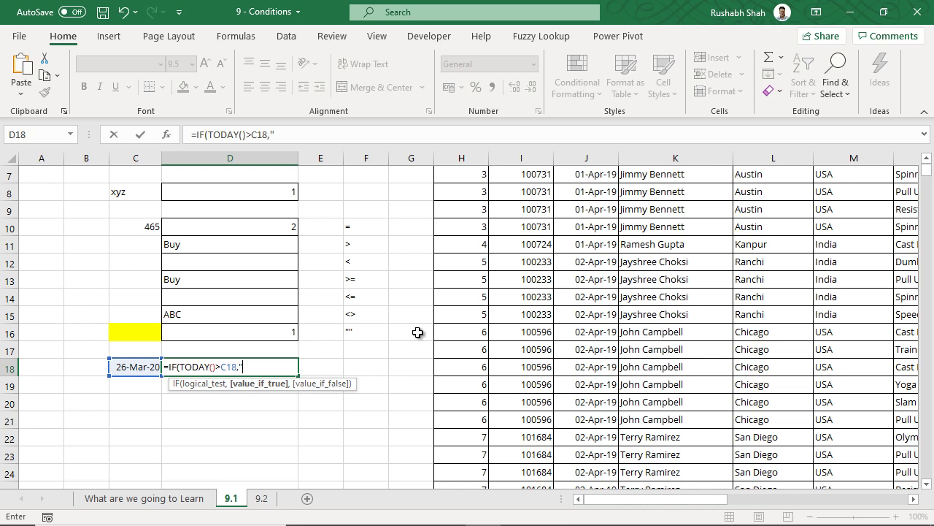
{"action": "type", "text": "Raise invoice\",\"\")"}
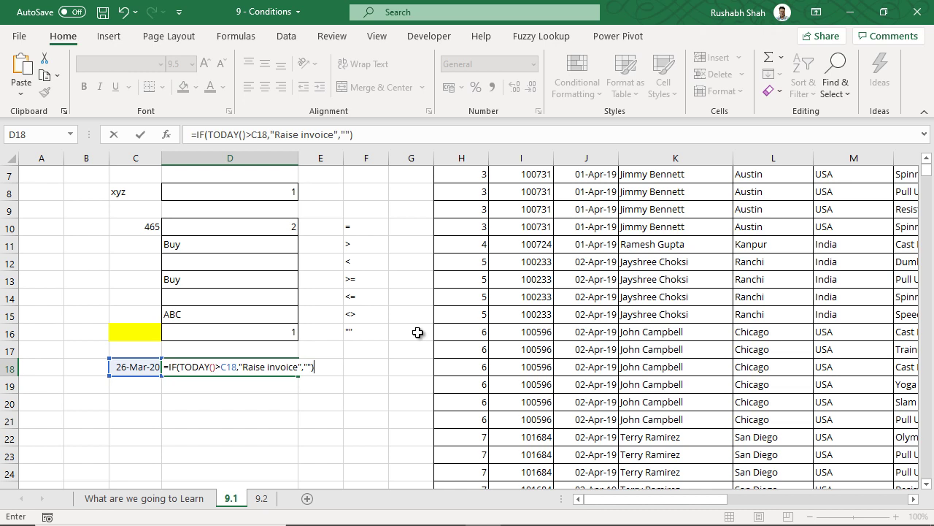
{"action": "key", "text": "Return"}
- Review D18's formula, highlighting the 'Raise invoice' text without changing it
{"action": "key", "text": "Up"}
{"action": "key", "text": "Left"}
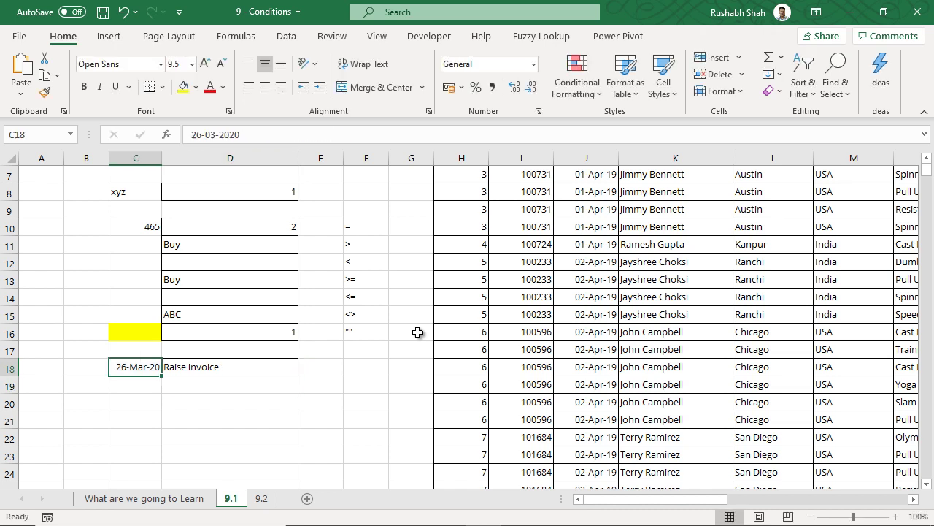
{"action": "left_click", "coordinate": [254, 365]}
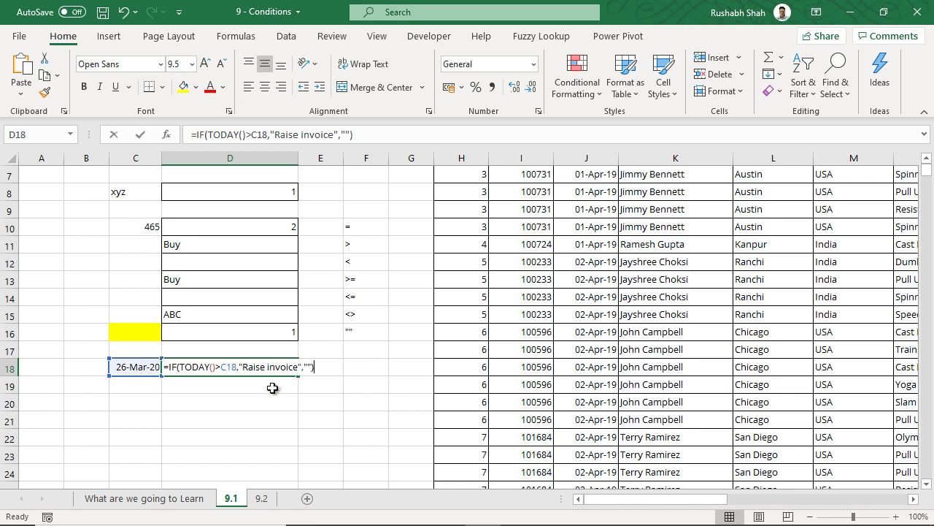
{"action": "double_click", "coordinate": [211, 371]}
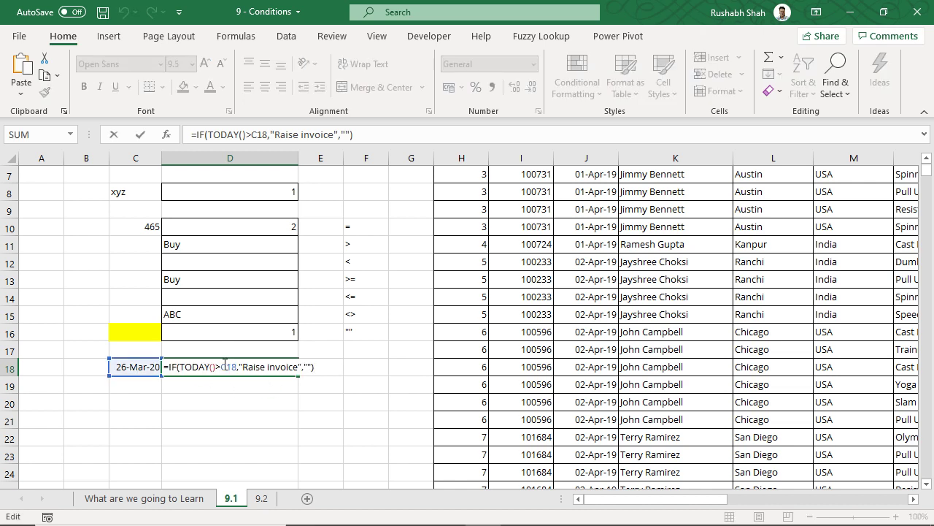
{"action": "left_click_drag", "start_coordinate": [242, 366], "coordinate": [300, 367]}
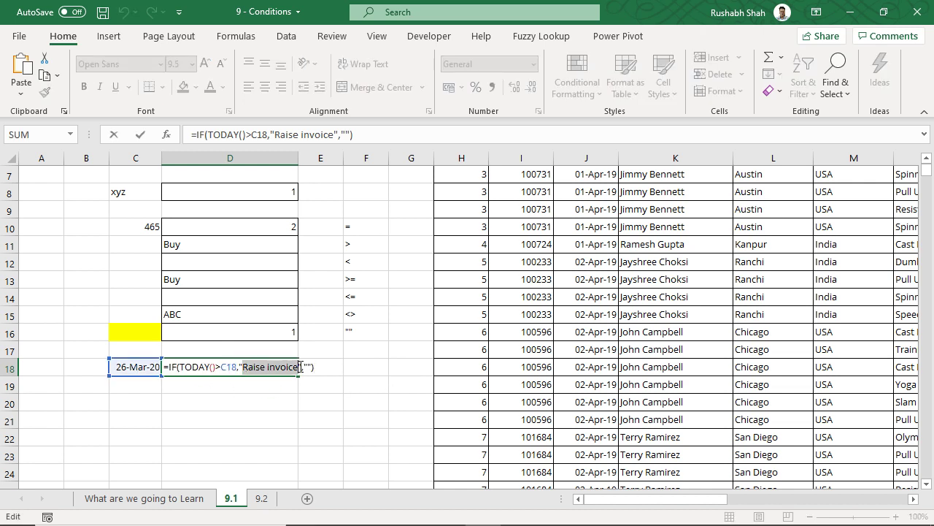
{"action": "key", "text": "Escape"}
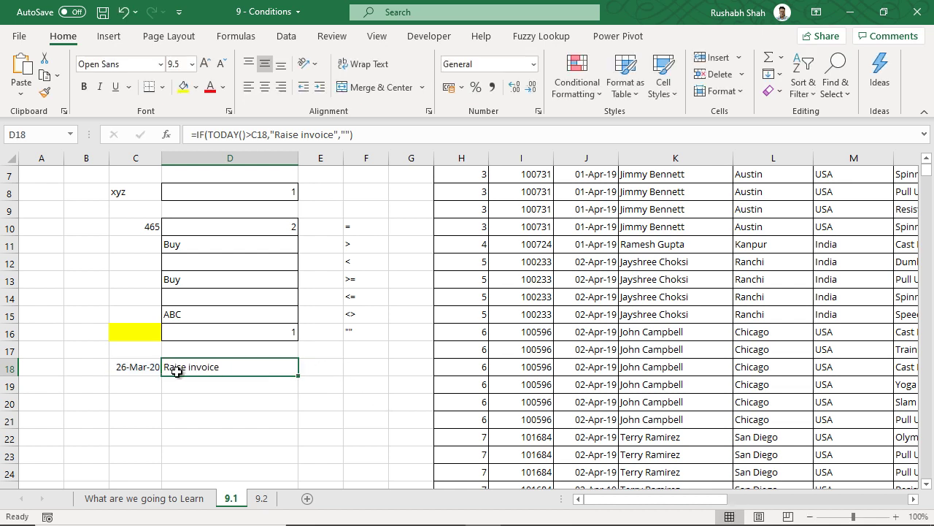
- Change the date in C18 to 4-4-2020 and confirm D18 is now blank
{"action": "key", "text": "Left"}
{"action": "type", "text": "4-4-2020"}
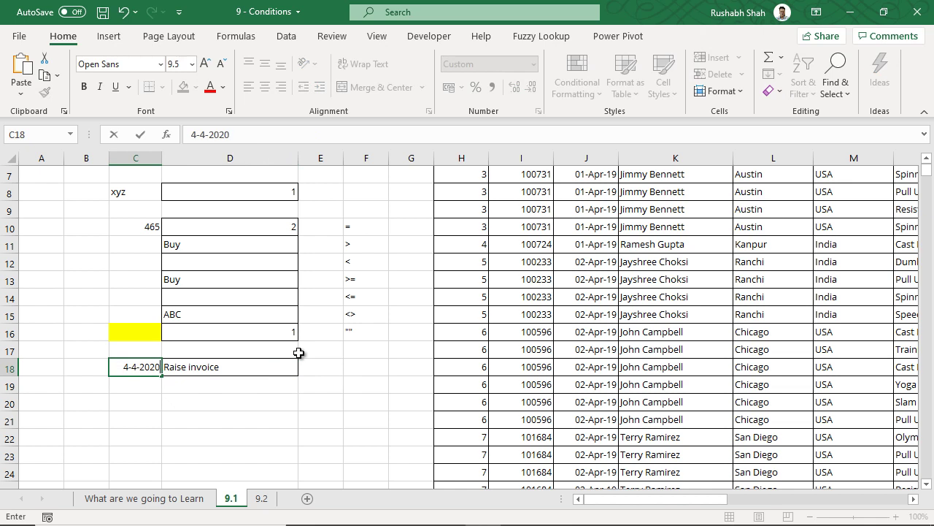
{"action": "key", "text": "Return"}
{"action": "key", "text": "Up"}
{"action": "key", "text": "Right"}
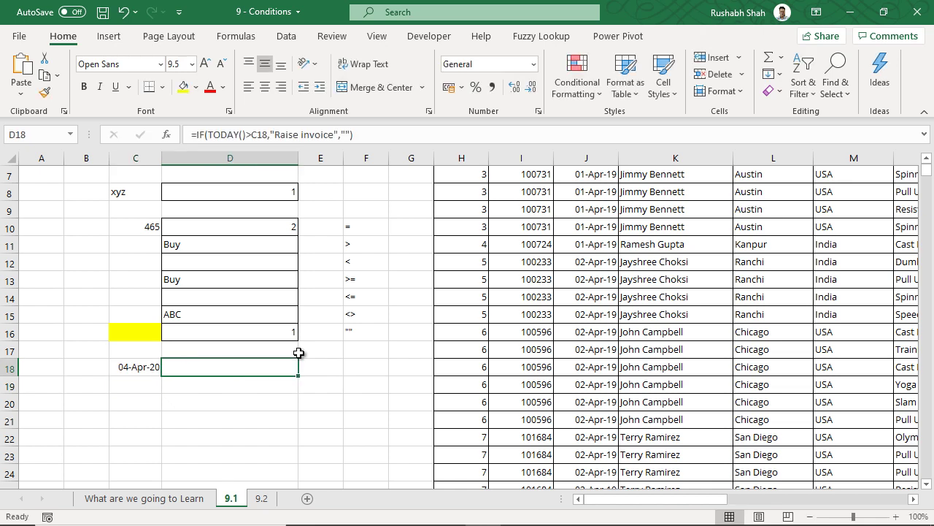
{"action": "double_click", "coordinate": [253, 359]}
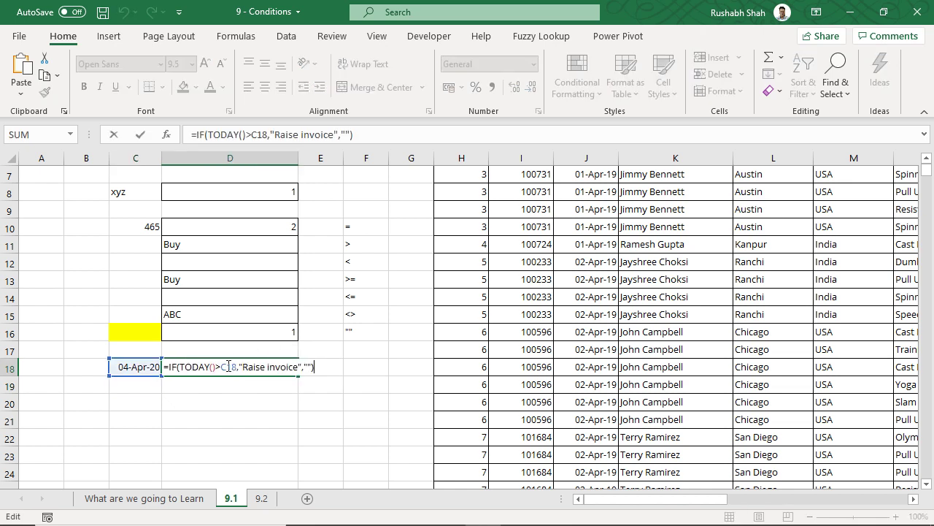
{"action": "key", "text": "End"}
{"action": "key", "text": "Escape"}
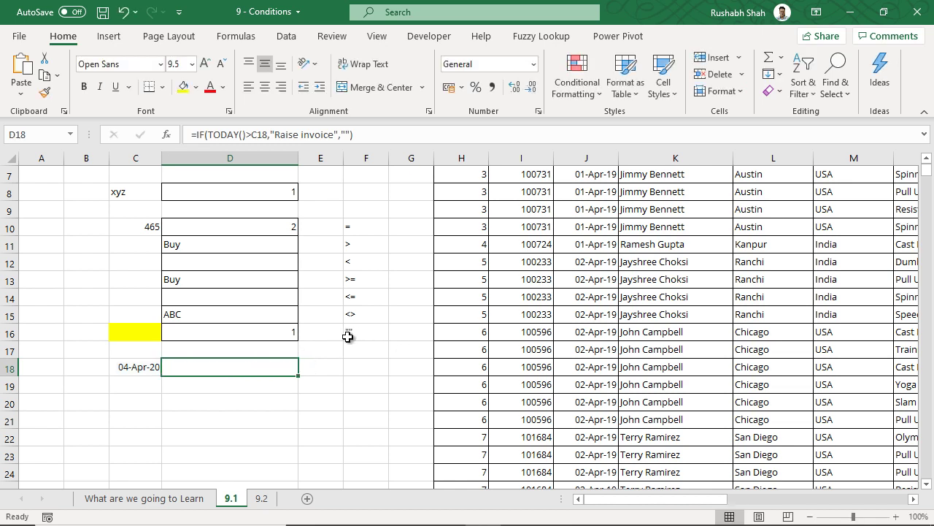
- Save the workbook
{"action": "scroll", "coordinate": [365, 335], "scroll_direction": "up", "scroll_amount": 2}
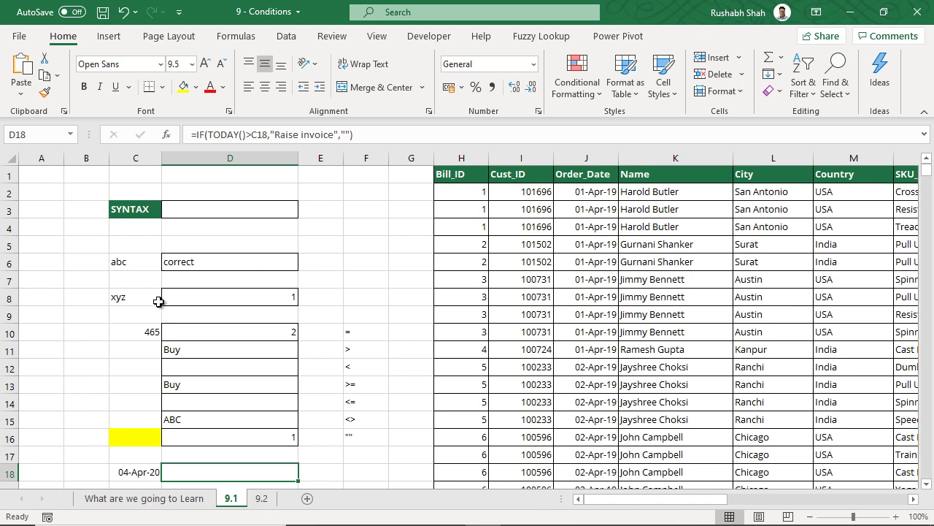
{"action": "scroll", "coordinate": [395, 294], "scroll_direction": "down", "scroll_amount": 1}
{"action": "scroll", "coordinate": [395, 294], "scroll_direction": "up", "scroll_amount": 1}
{"action": "key", "text": "ctrl+s"}
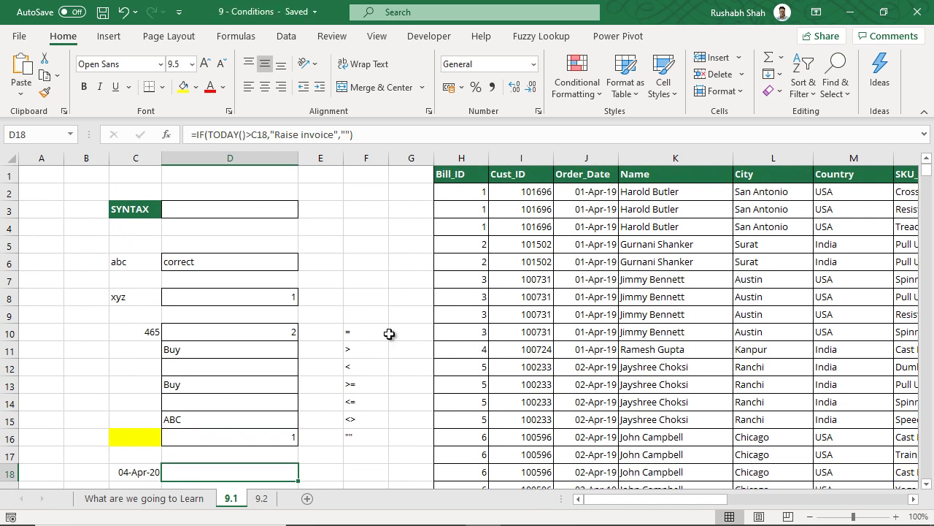
- Scroll right to the blank Shipping, Incentive and Discount columns and select P2
{"action": "left_click", "coordinate": [914, 501]}
{"action": "left_click_drag", "start_coordinate": [914, 501], "coordinate": [914, 500]}
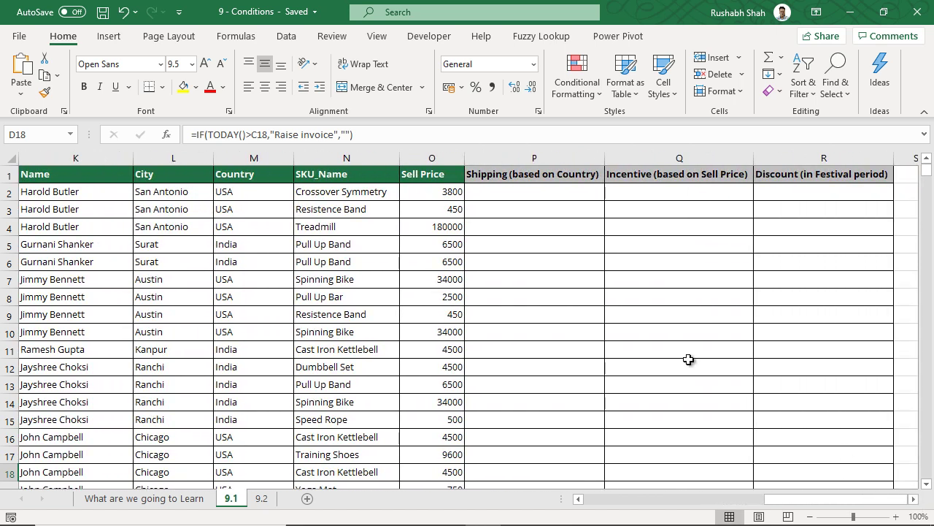
{"action": "left_click", "coordinate": [532, 195]}
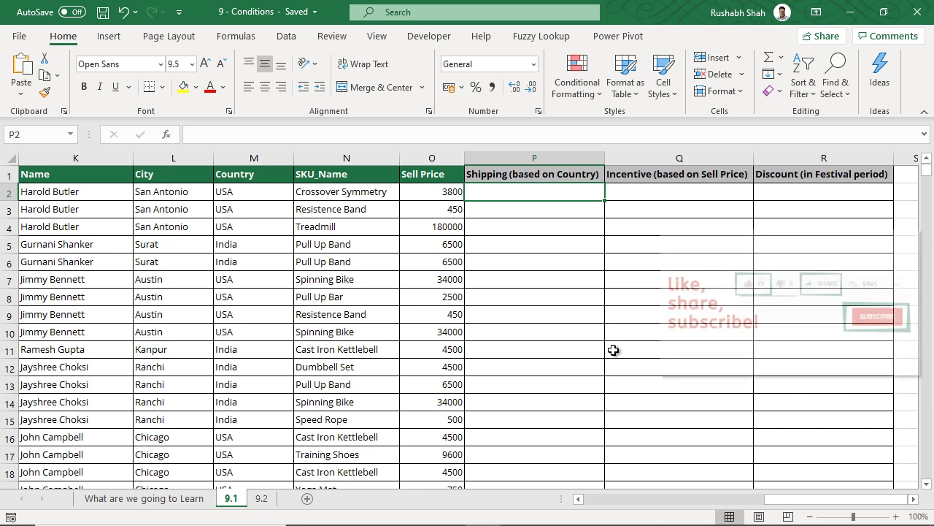
{"action": "left_click", "coordinate": [425, 155]}
{"action": "left_click", "coordinate": [538, 191]}
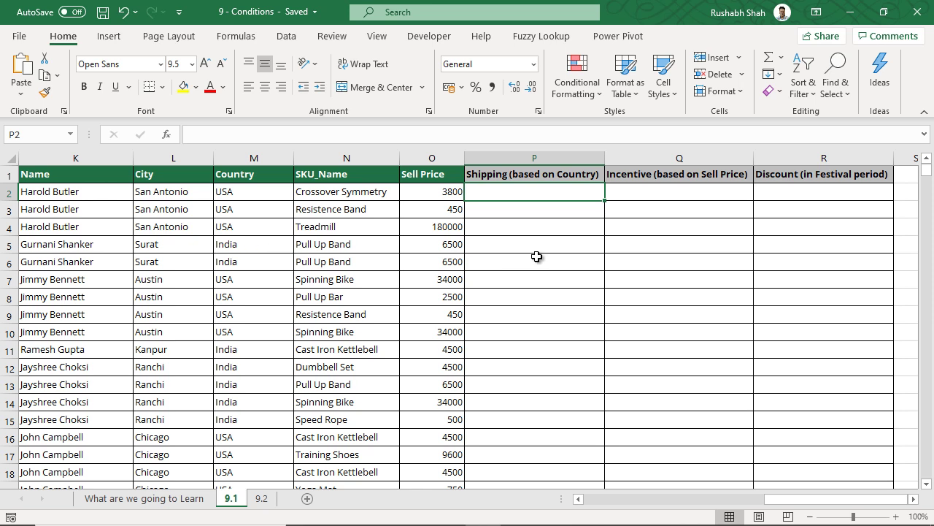
- Enter =IF(M2="USA",O2*5%,1000) in P2, giving 190, and review the formula
{"action": "type", "text": "=IF("}
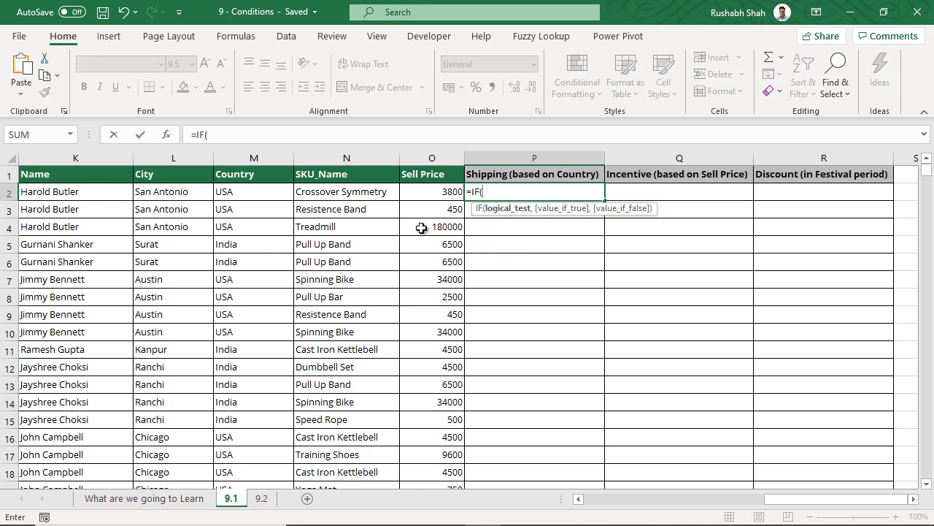
{"action": "left_click", "coordinate": [271, 196]}
{"action": "type", "text": "=\"USA\""}
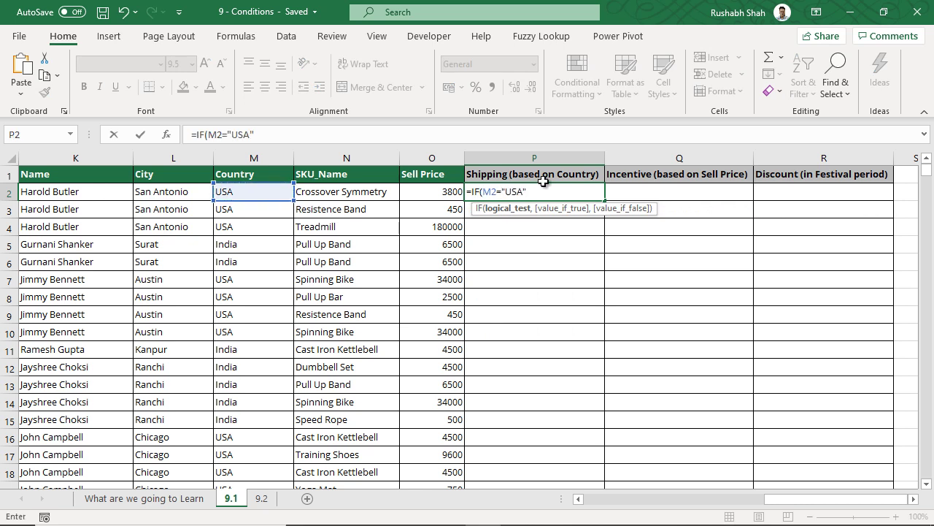
{"action": "type", "text": ","}
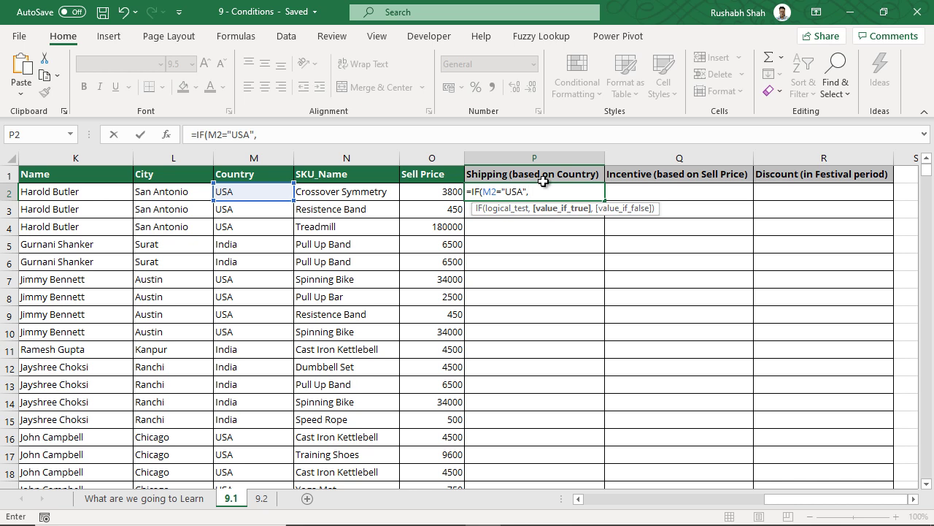
{"action": "left_click", "coordinate": [423, 192]}
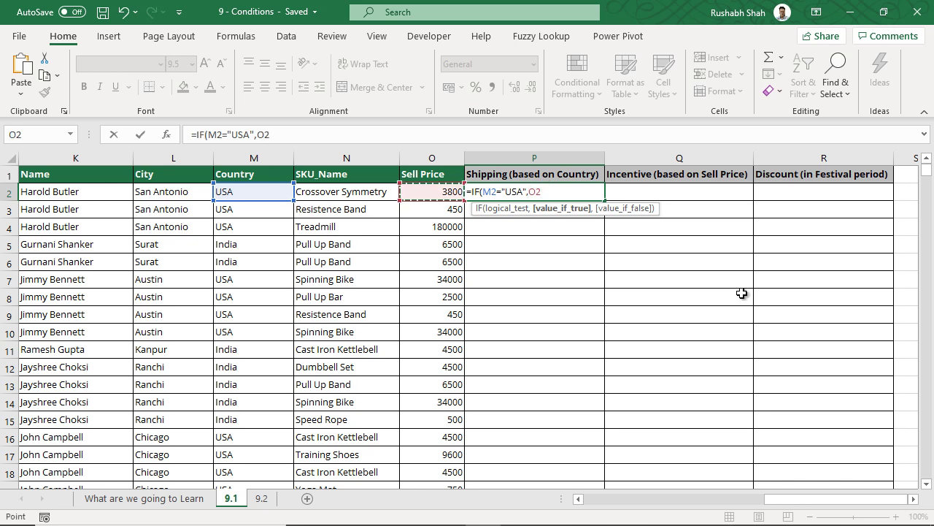
{"action": "type", "text": "*5%"}
{"action": "type", "text": ","}
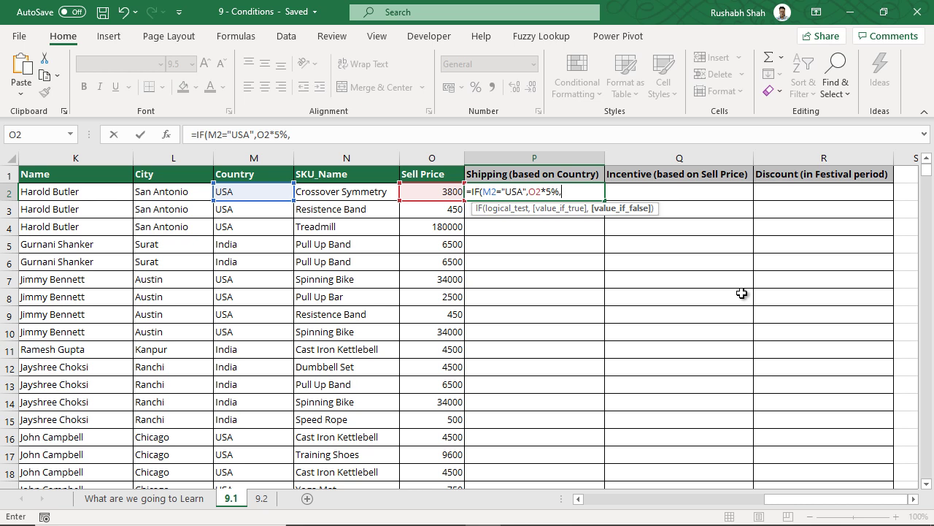
{"action": "type", "text": "1000)"}
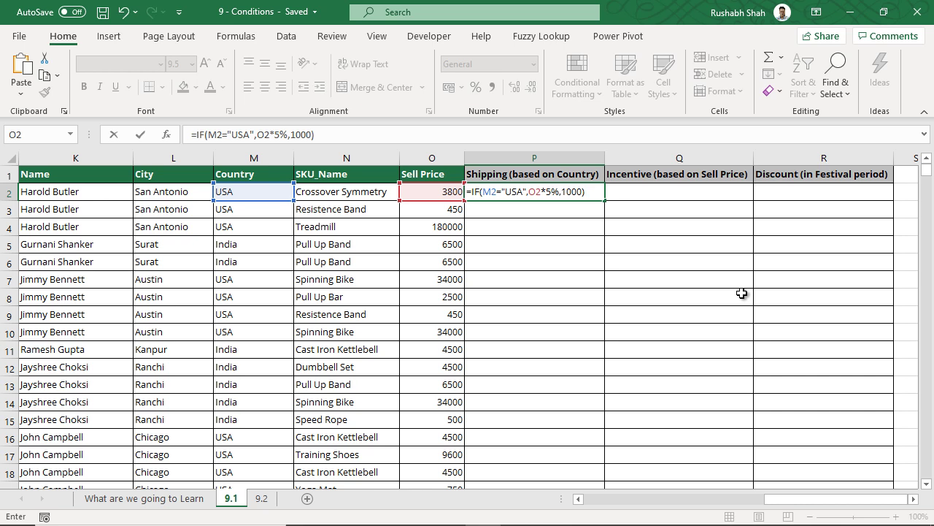
{"action": "key", "text": "Return"}
{"action": "key", "text": "Up"}
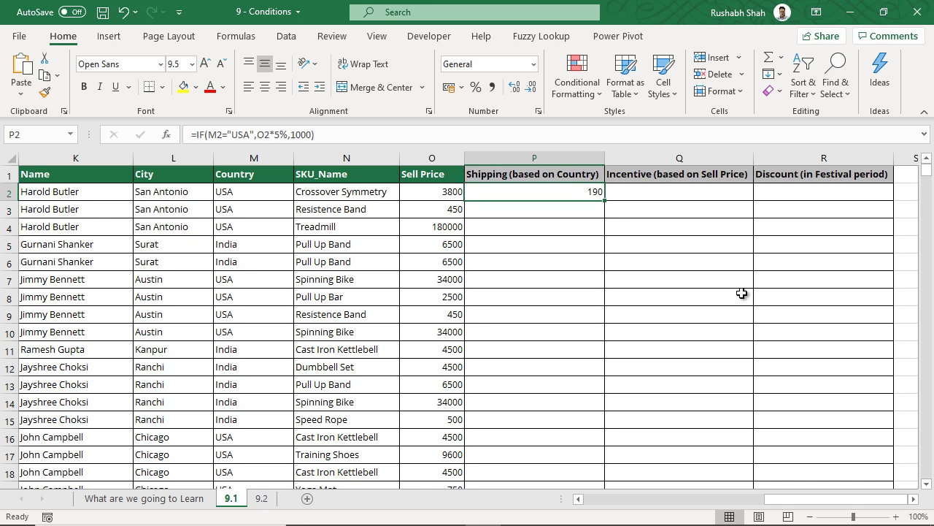
{"action": "key", "text": "F2"}
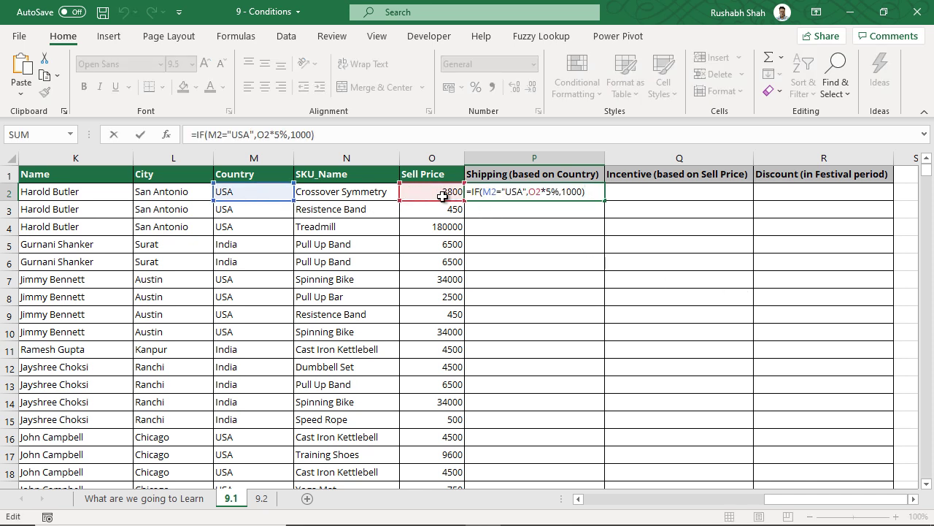
{"action": "key", "text": "Escape"}
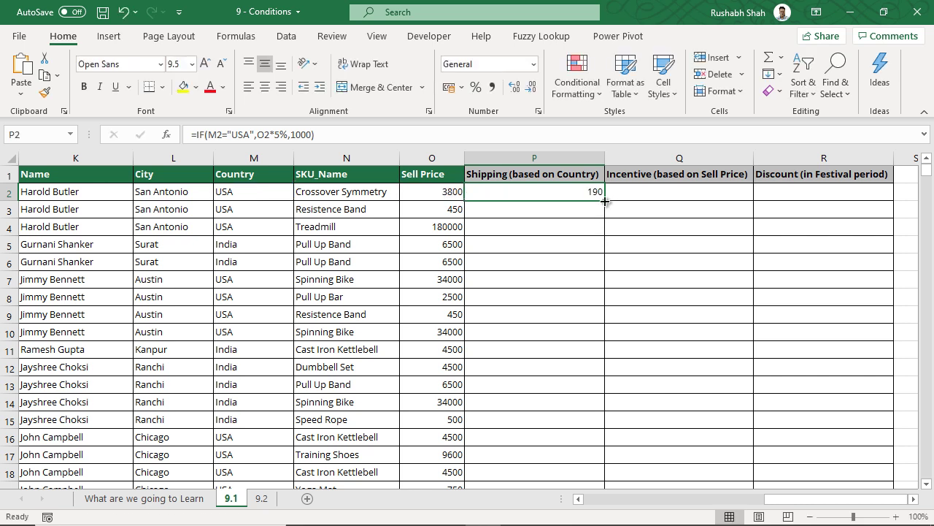
- Fill the shipping formula down column P and check it in P3, P4 and P5
{"action": "double_click", "coordinate": [605, 200]}
{"action": "left_click", "coordinate": [566, 214]}
{"action": "key", "text": "F2"}
{"action": "key", "text": "Escape"}
{"action": "left_click", "coordinate": [566, 228]}
{"action": "key", "text": "F2"}
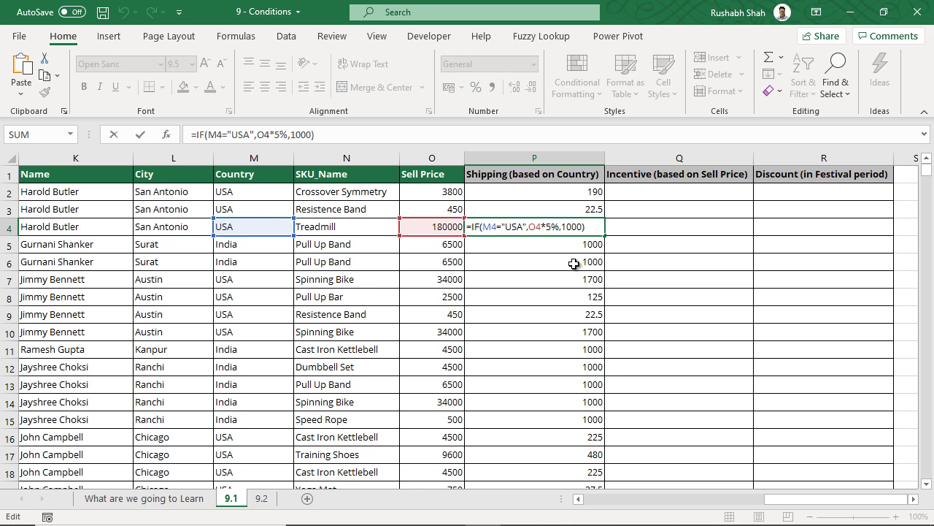
{"action": "key", "text": "Escape"}
{"action": "left_click", "coordinate": [558, 245]}
{"action": "key", "text": "F2"}
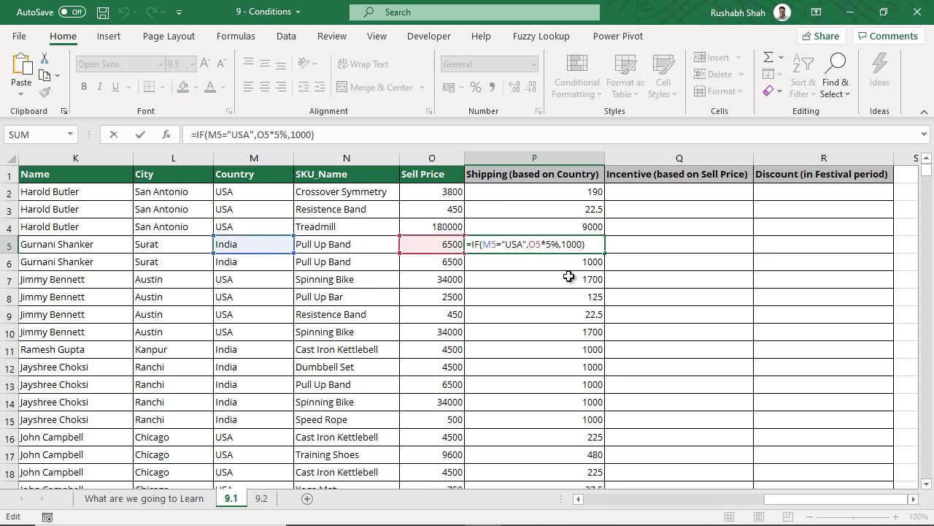
{"action": "left_click_drag", "start_coordinate": [582, 245], "coordinate": [562, 246]}
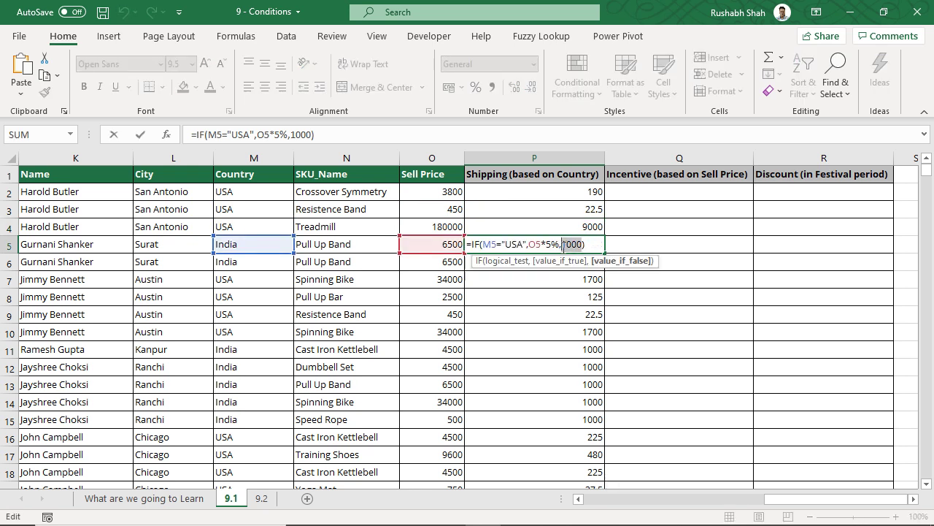
{"action": "key", "text": "Escape"}
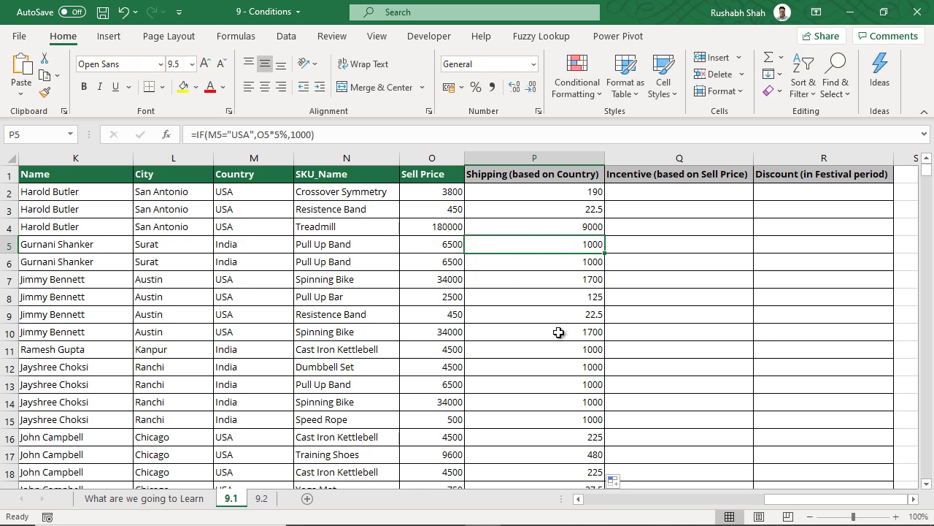
- Check the shipping formulas in P10 and P15
{"action": "left_click", "coordinate": [559, 333]}
{"action": "key", "text": "F2"}
{"action": "key", "text": "Escape"}
{"action": "left_click", "coordinate": [559, 422]}
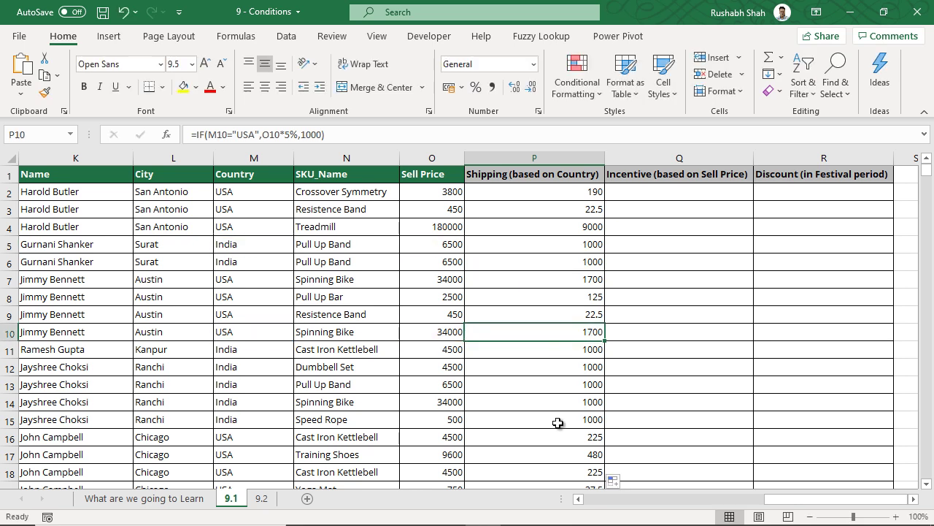
{"action": "key", "text": "F2"}
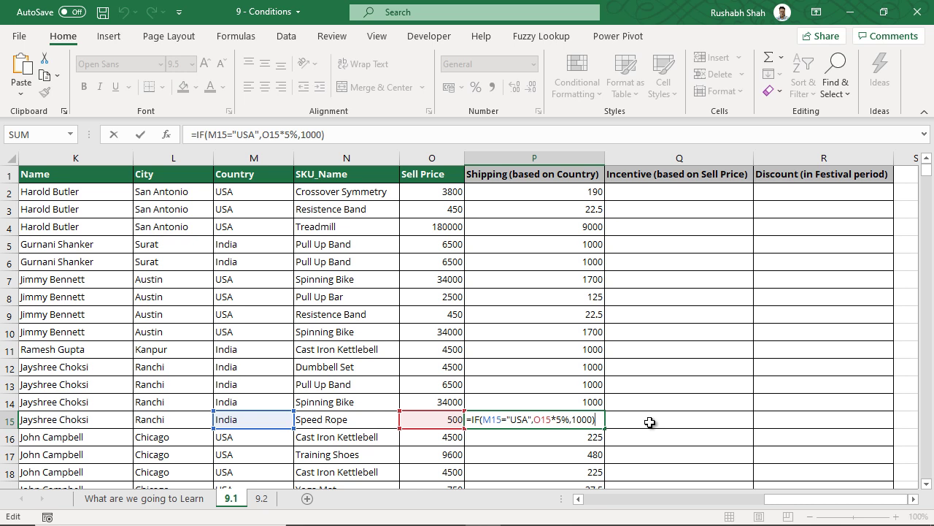
{"action": "key", "text": "ctrl+Return"}
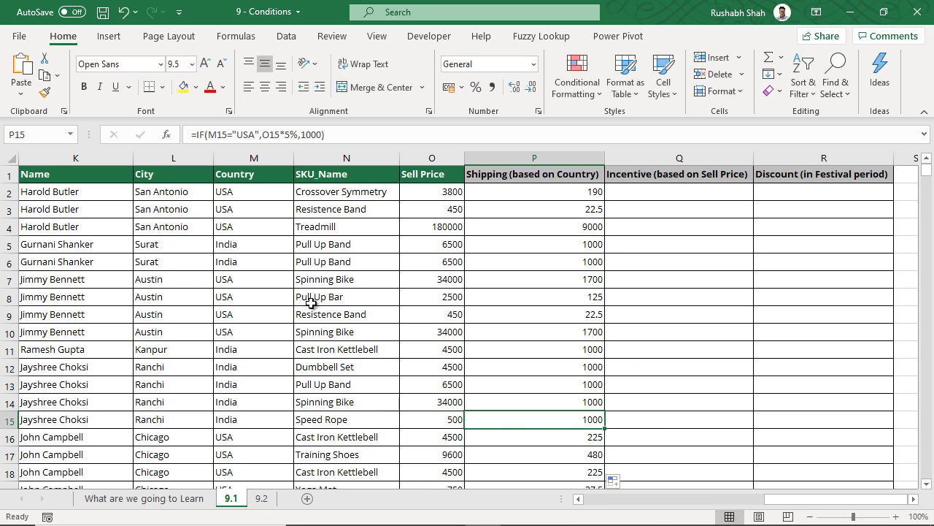
- Compare Country values in column M with their Shipping charges, then reconfirm P2's formula
{"action": "left_click_drag", "start_coordinate": [254, 192], "coordinate": [255, 352]}
{"action": "left_click_drag", "start_coordinate": [254, 209], "coordinate": [244, 396]}
{"action": "left_click_drag", "start_coordinate": [519, 198], "coordinate": [521, 404]}
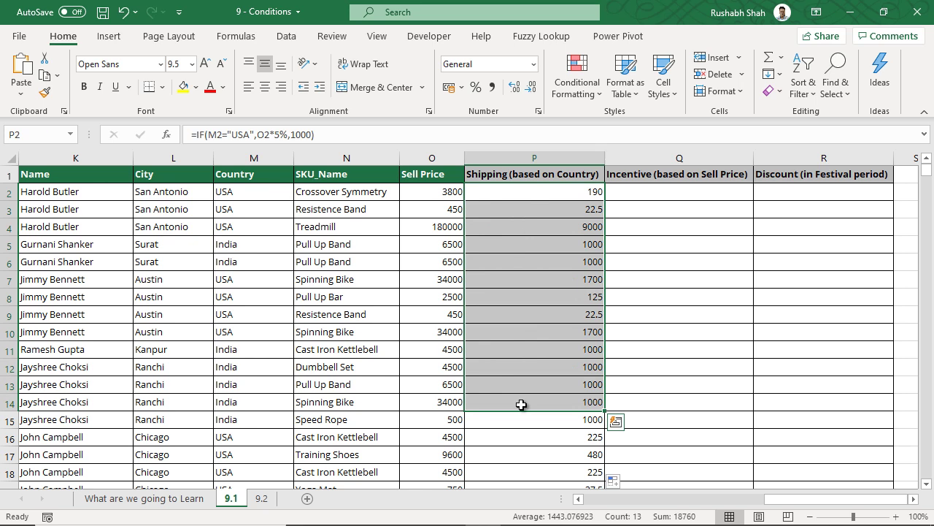
{"action": "left_click", "coordinate": [521, 404]}
{"action": "left_click_drag", "start_coordinate": [516, 358], "coordinate": [526, 421]}
{"action": "left_click", "coordinate": [524, 366]}
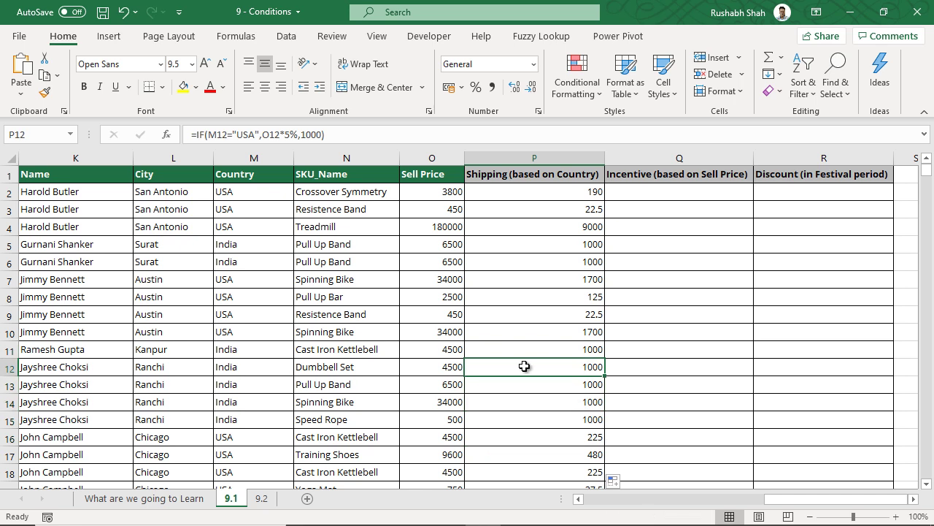
{"action": "left_click", "coordinate": [567, 192]}
{"action": "key", "text": "F2"}
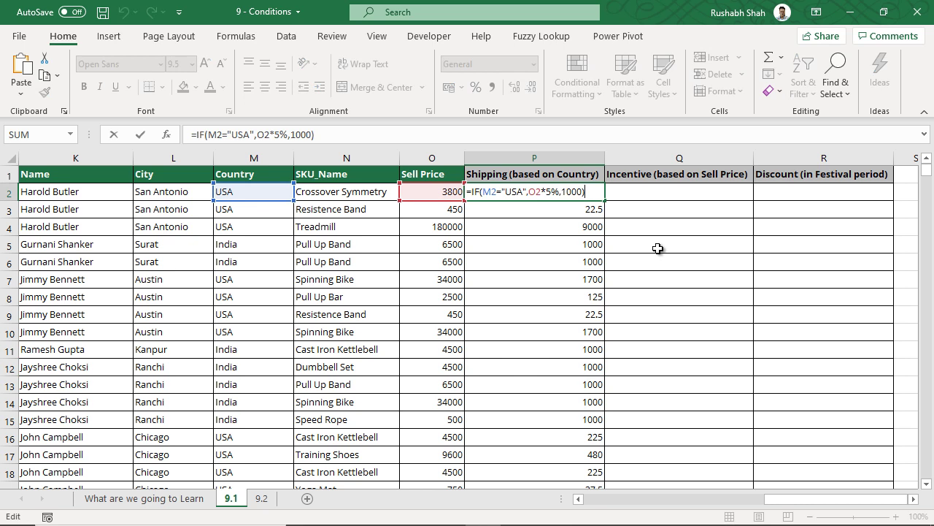
{"action": "key", "text": "ctrl+Return"}
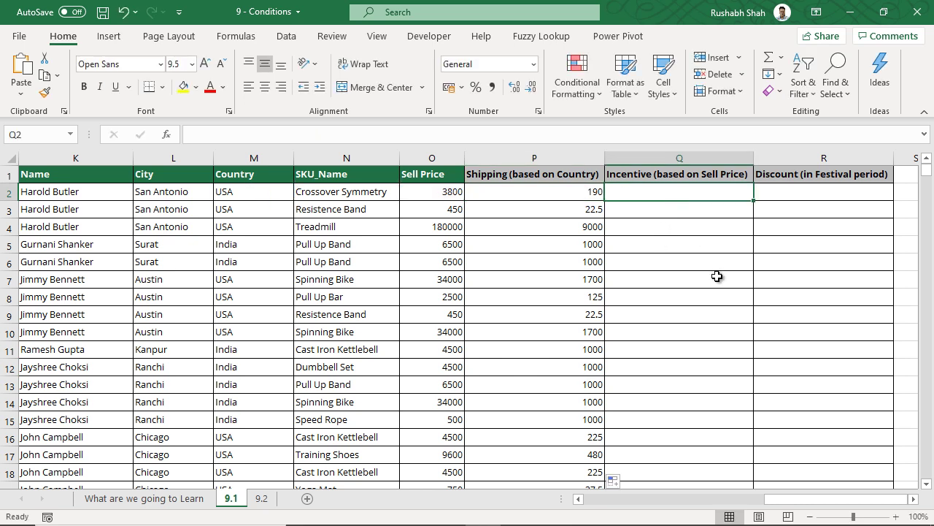
- Enter =IF(O2>5000,O2*2%,0) in Q2, giving 0 for the 3800 sale
{"action": "type", "text": "=IF("}
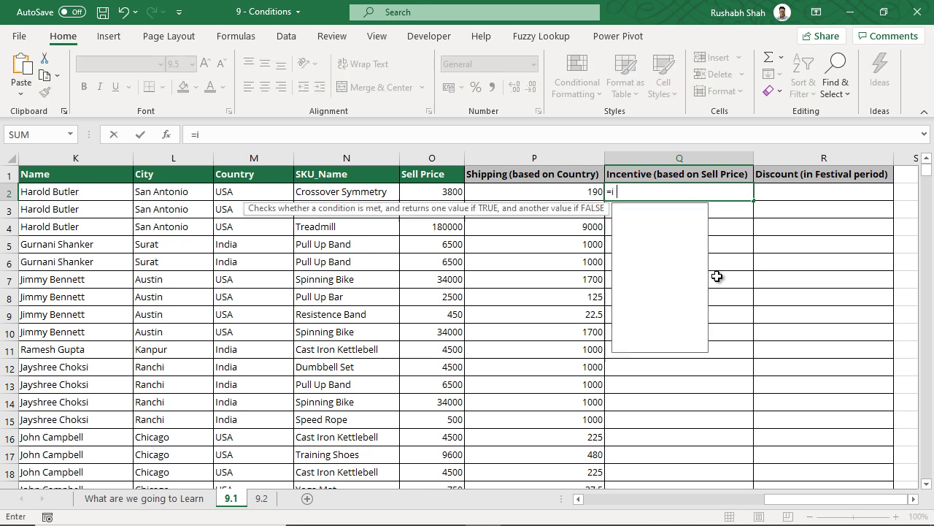
{"action": "left_click", "coordinate": [453, 198]}
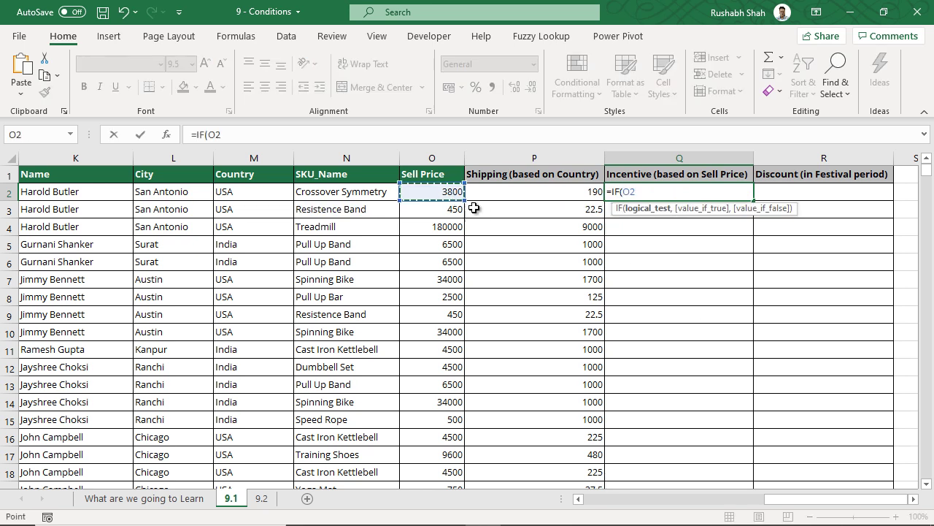
{"action": "type", "text": ">5000"}
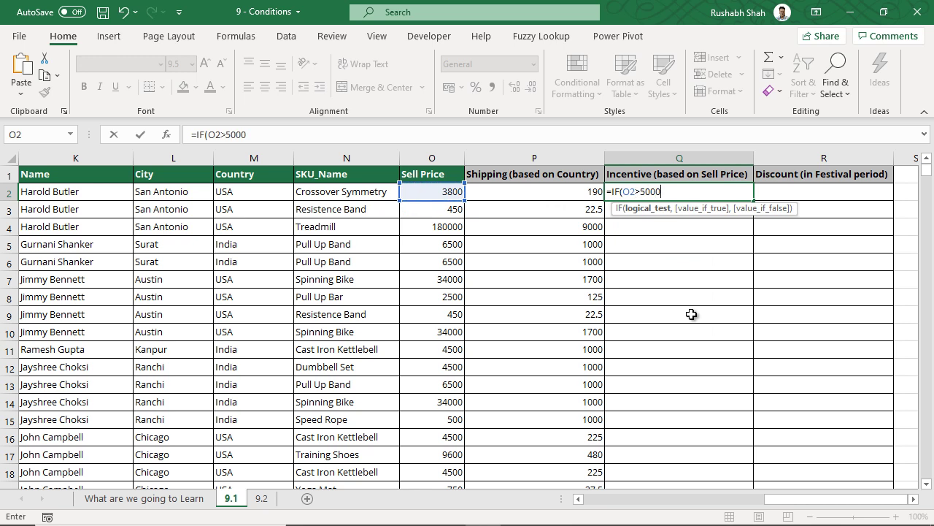
{"action": "type", "text": ","}
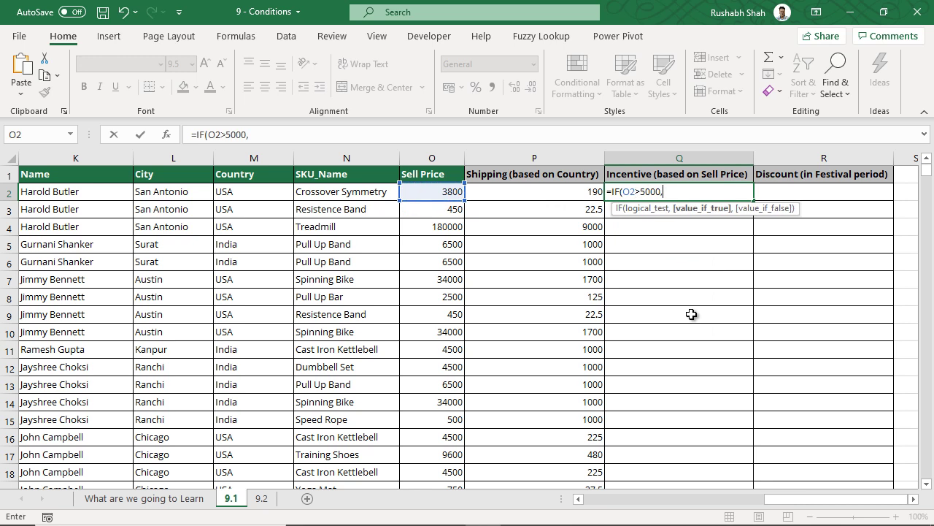
{"action": "left_click", "coordinate": [429, 192]}
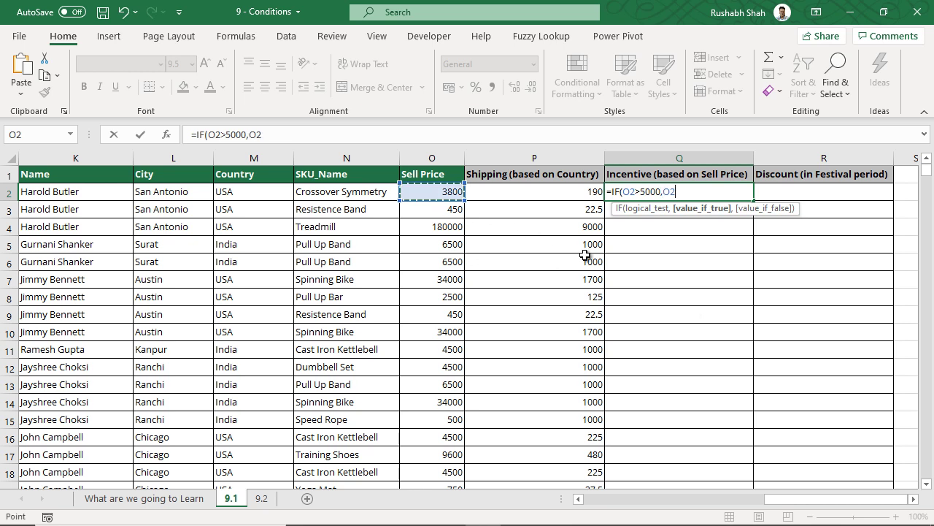
{"action": "type", "text": "*2%"}
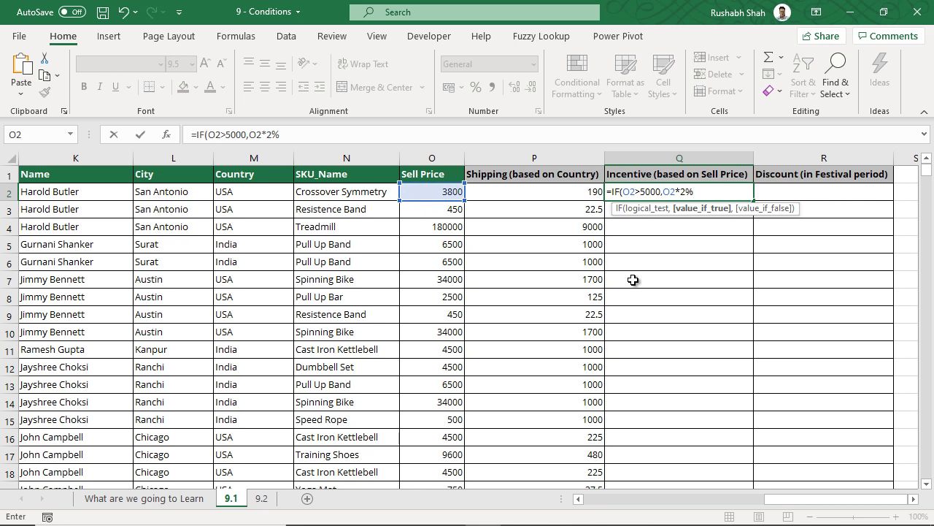
{"action": "type", "text": ","}
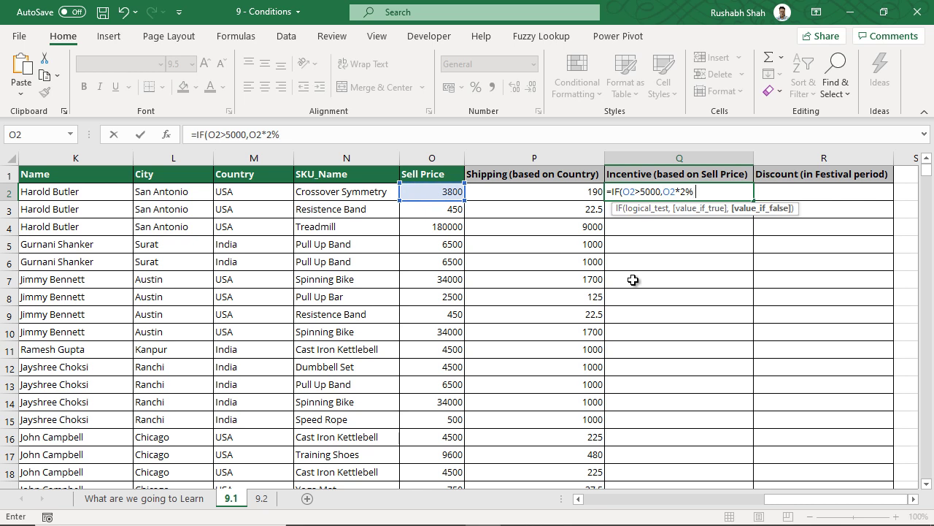
{"action": "type", "text": "0)"}
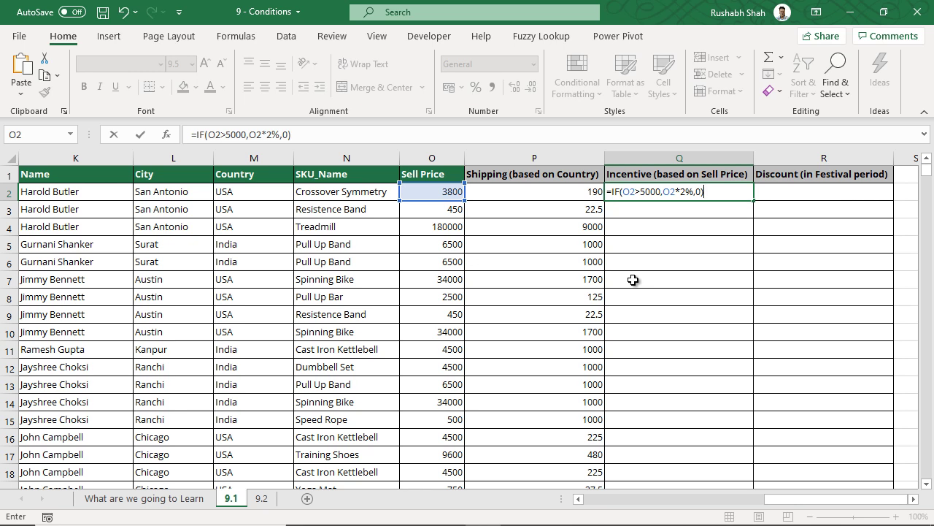
{"action": "key", "text": "ctrl+Return"}
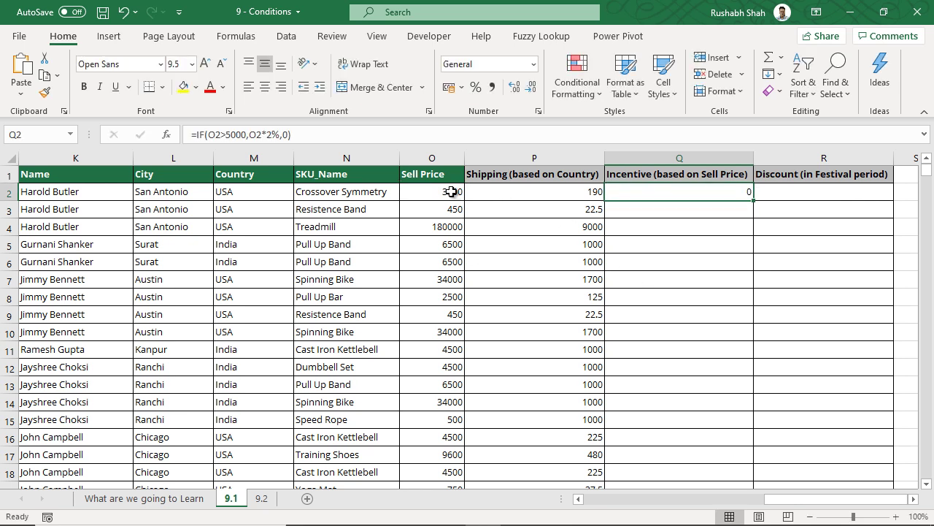
{"action": "left_click_drag", "start_coordinate": [457, 192], "coordinate": [691, 191]}
- Fill the incentive formula from Q2 down column Q
{"action": "left_click", "coordinate": [745, 196]}
{"action": "double_click", "coordinate": [751, 201]}
{"action": "left_click", "coordinate": [732, 192]}
- Inspect the incentive formulas in Q4, Q5, Q6, Q10 and Q2
{"action": "double_click", "coordinate": [733, 229]}
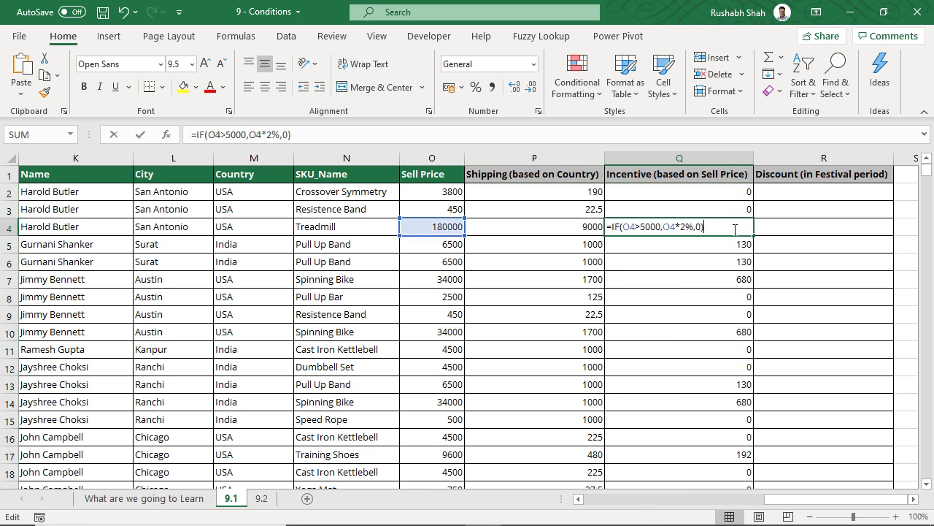
{"action": "key", "text": "Escape"}
{"action": "double_click", "coordinate": [734, 246]}
{"action": "key", "text": "Escape"}
{"action": "double_click", "coordinate": [730, 264]}
{"action": "key", "text": "Escape"}
{"action": "double_click", "coordinate": [709, 336]}
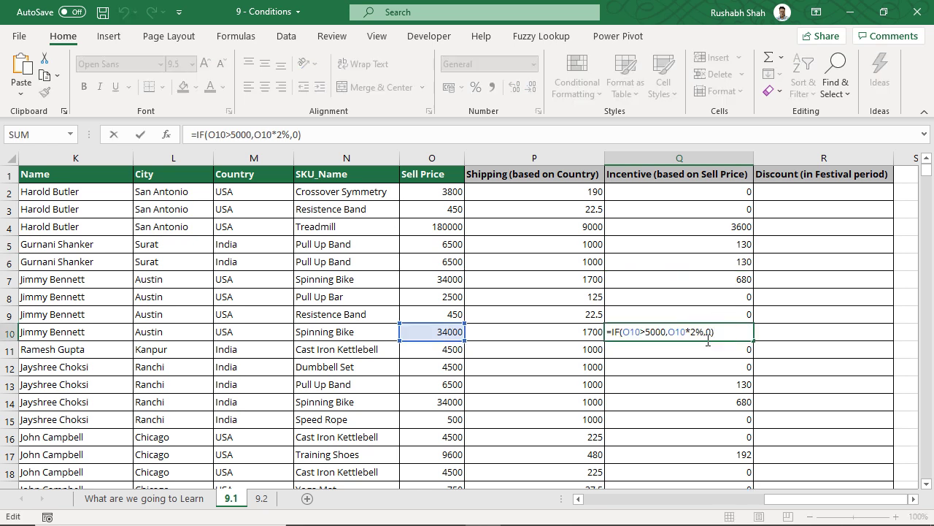
{"action": "key", "text": "Escape"}
{"action": "double_click", "coordinate": [695, 195]}
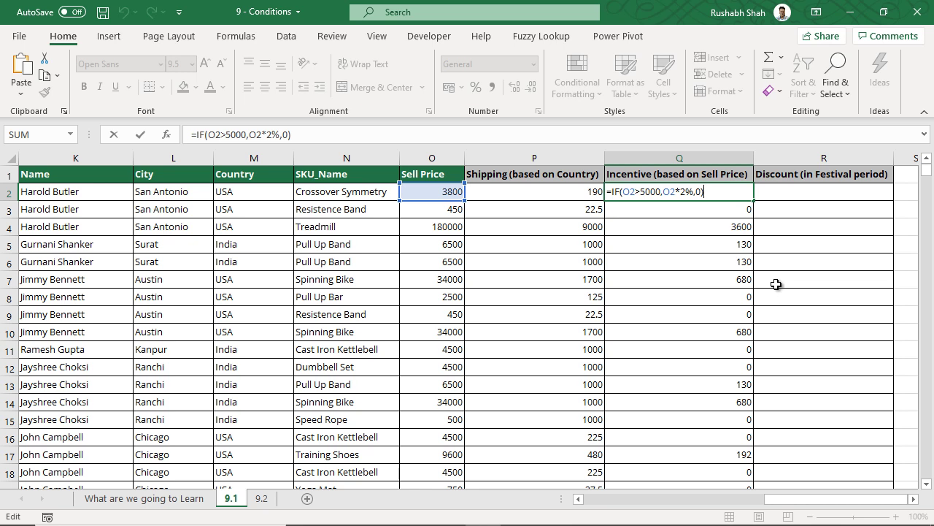
{"action": "left_click", "coordinate": [799, 198]}
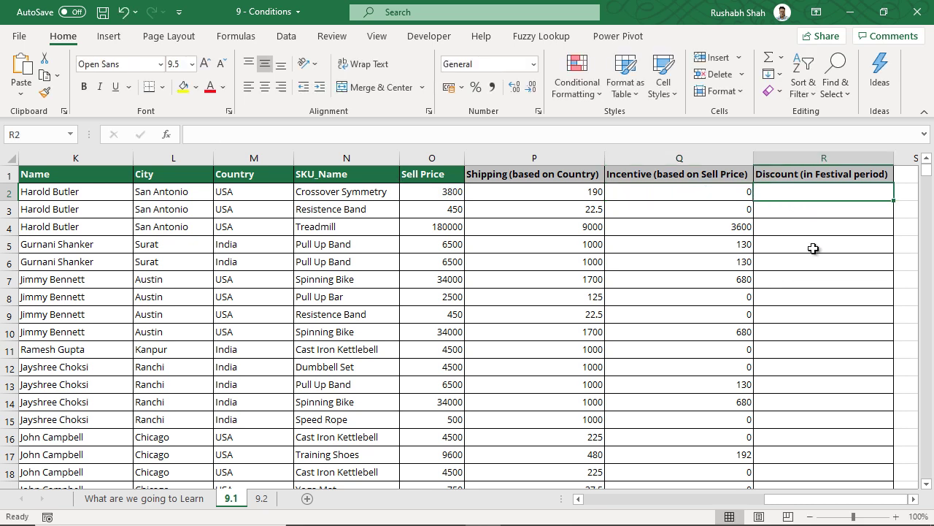
- Enter =IF(MONTH(J2)=11,5%,0%) in R2 for the November festival discount
{"action": "type", "text": "="}
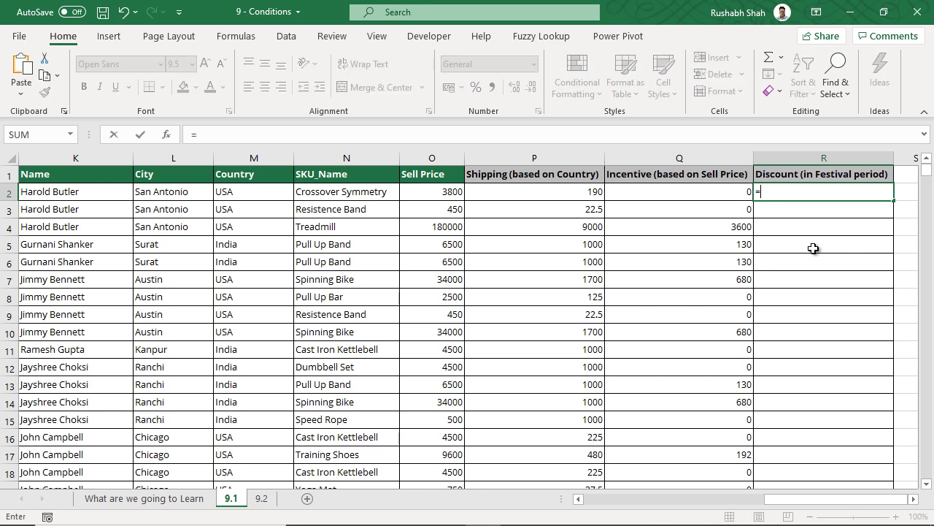
{"action": "type", "text": "if"}
{"action": "key", "text": "Tab"}
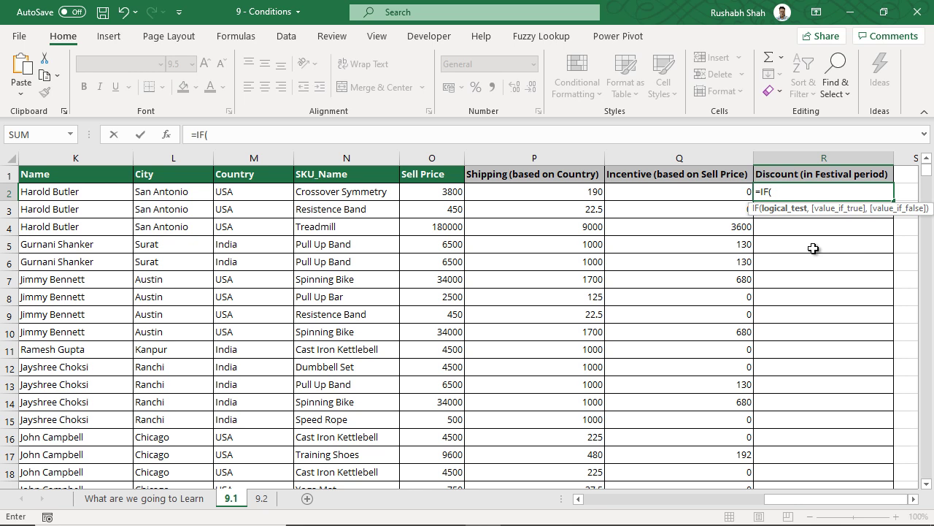
{"action": "left_click_drag", "start_coordinate": [818, 502], "coordinate": [709, 511]}
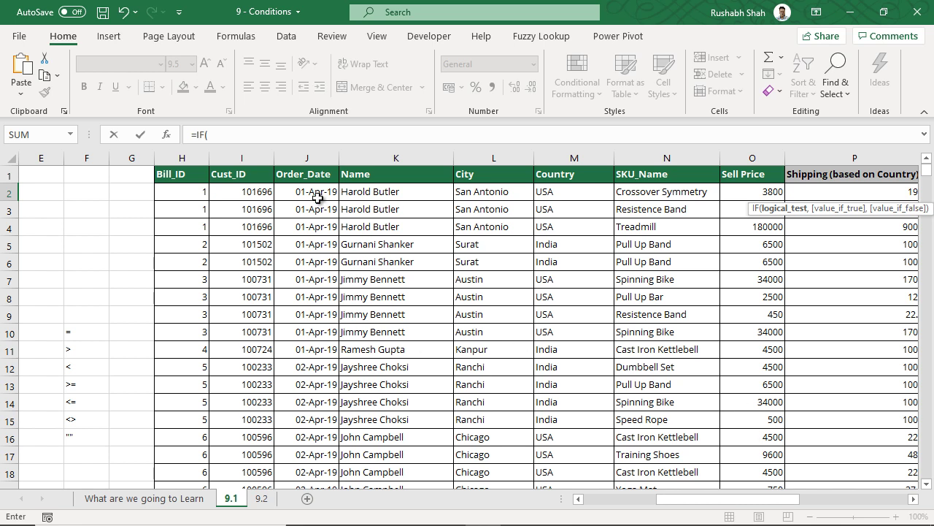
{"action": "left_click_drag", "start_coordinate": [767, 499], "coordinate": [895, 500]}
{"action": "type", "text": "month"}
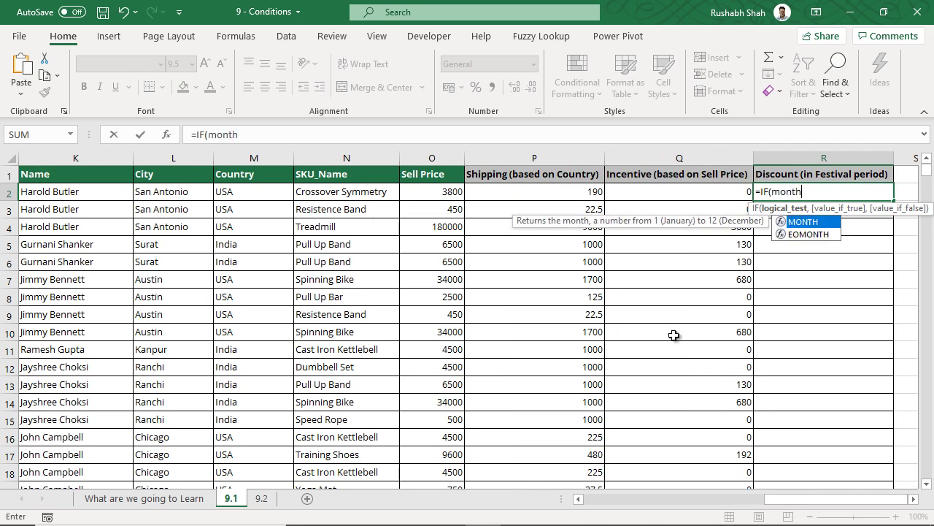
{"action": "key", "text": "Tab"}
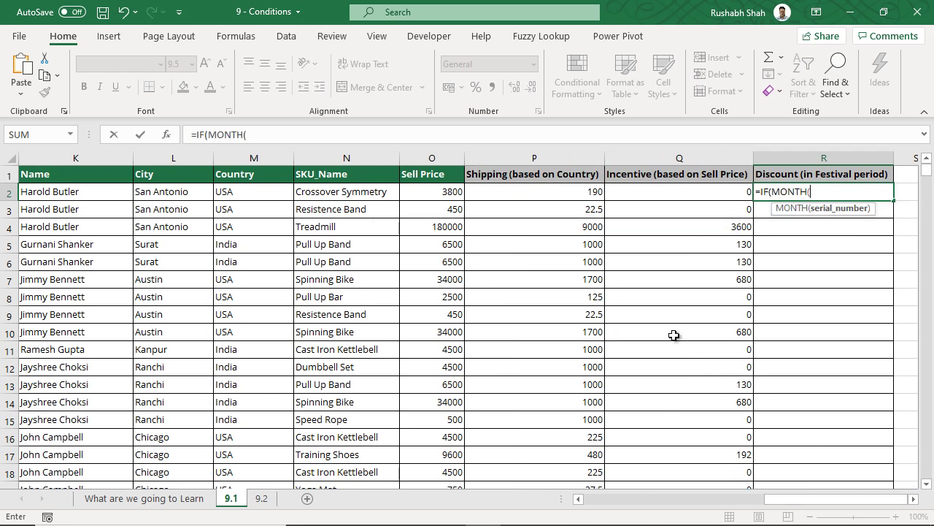
{"action": "left_click_drag", "start_coordinate": [840, 499], "coordinate": [759, 501]}
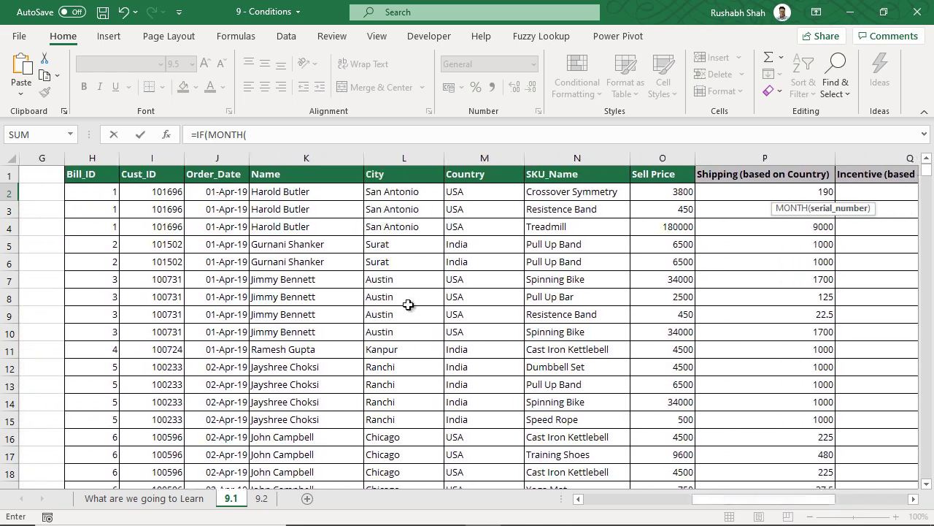
{"action": "left_click", "coordinate": [227, 189]}
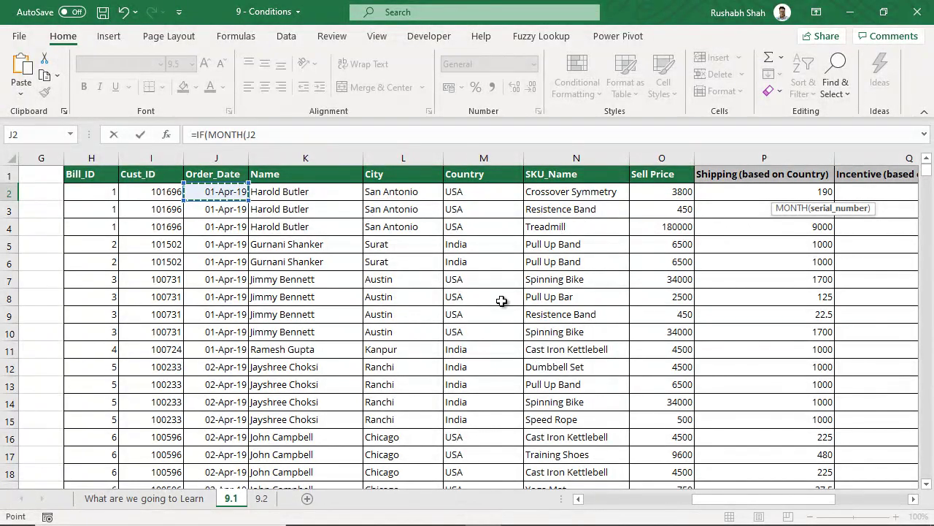
{"action": "type", "text": ")"}
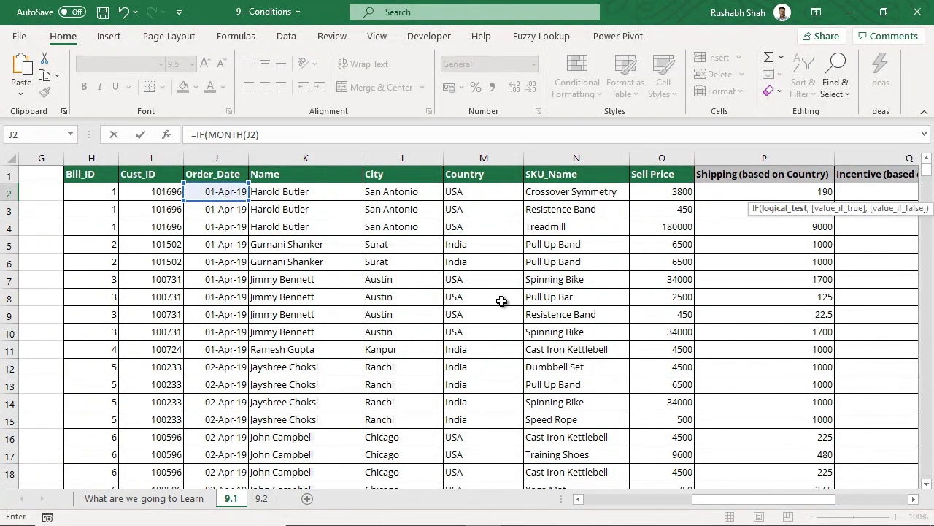
{"action": "type", "text": "=11"}
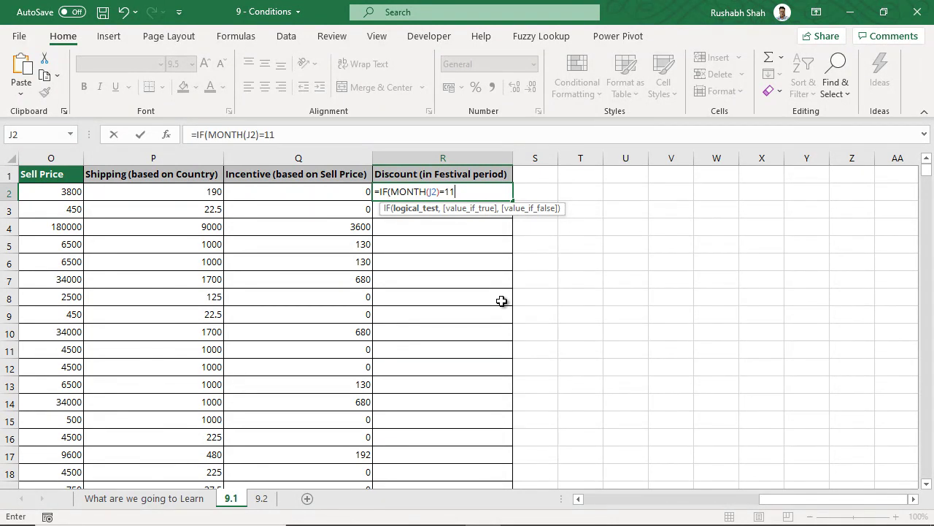
{"action": "type", "text": ","}
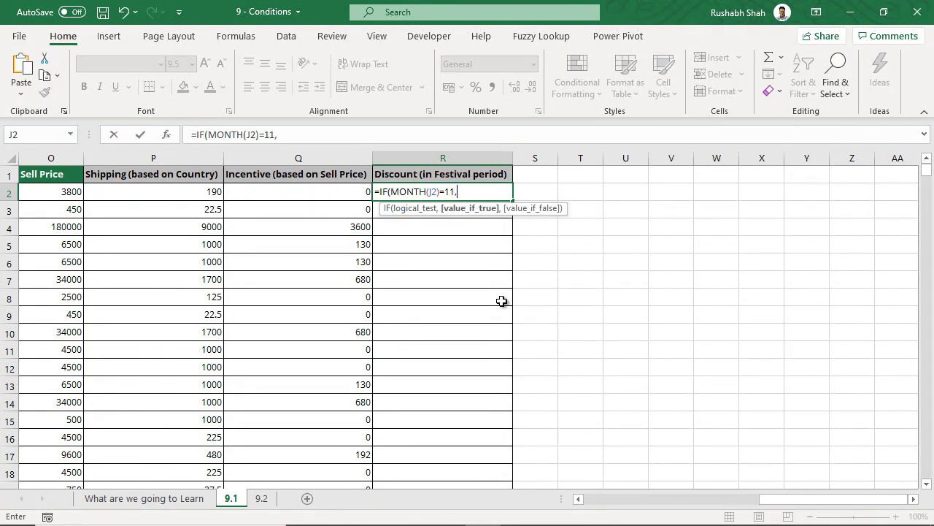
{"action": "type", "text": "5%,0%)"}
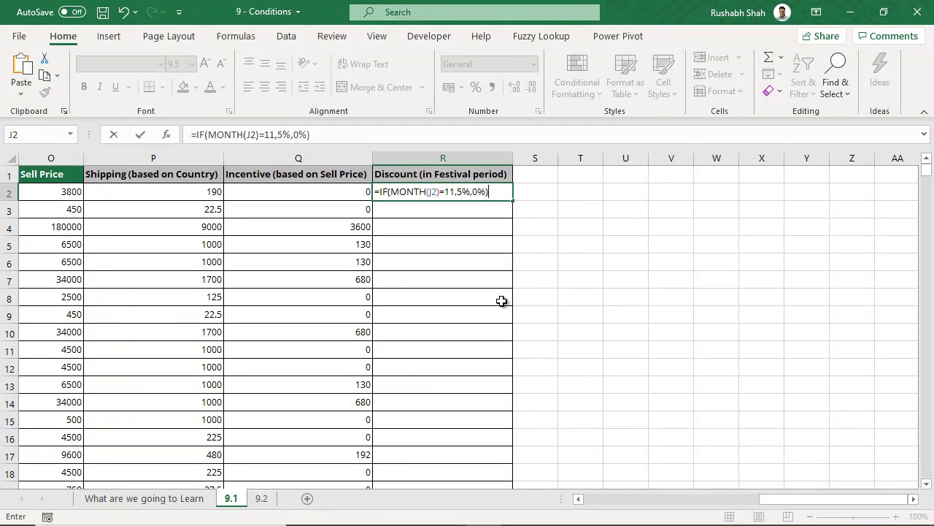
{"action": "key", "text": "Return"}
- Fill the discount formula down column R and format the Discount column as percentages
{"action": "key", "text": "Up"}
{"action": "key", "text": "Right"}
{"action": "double_click", "coordinate": [514, 200]}
{"action": "left_click", "coordinate": [475, 194]}
{"action": "left_click_drag", "start_coordinate": [927, 182], "coordinate": [927, 364]}
{"action": "left_click", "coordinate": [487, 302]}
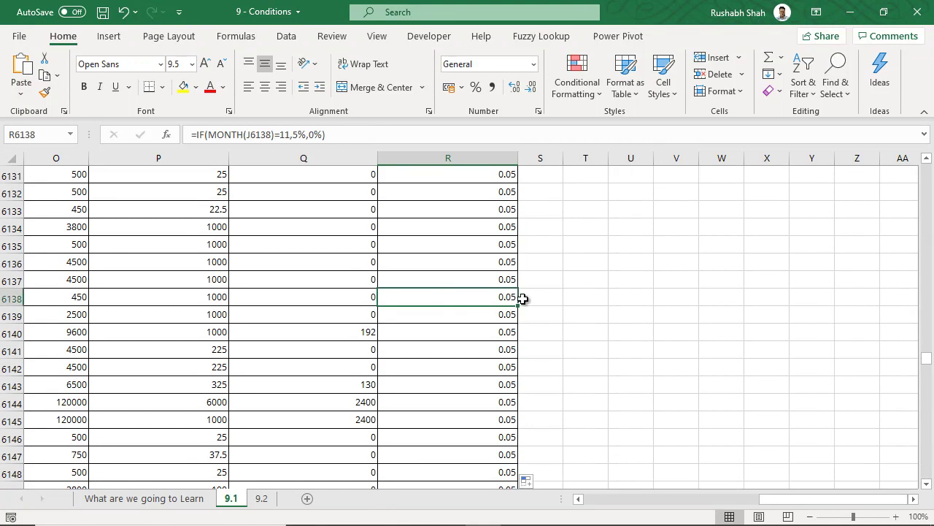
{"action": "key", "text": "ctrl+space"}
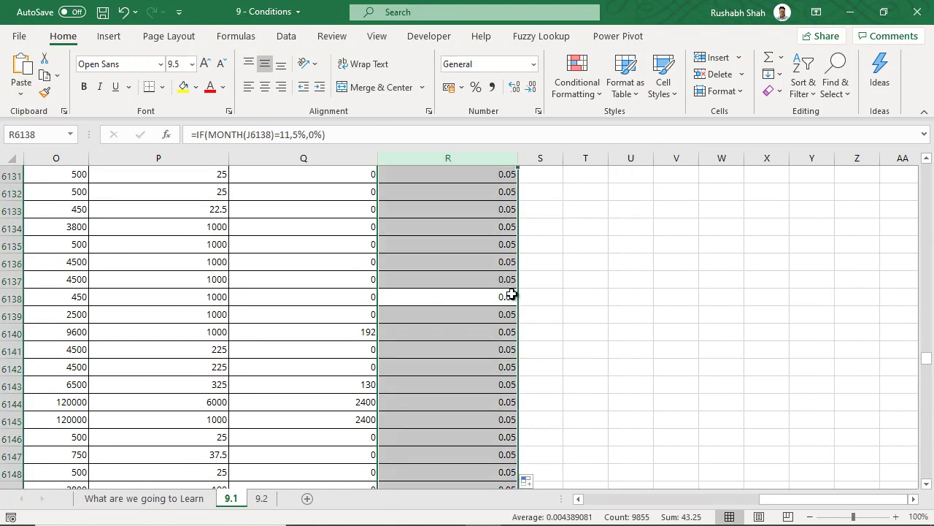
{"action": "left_click", "coordinate": [477, 87]}
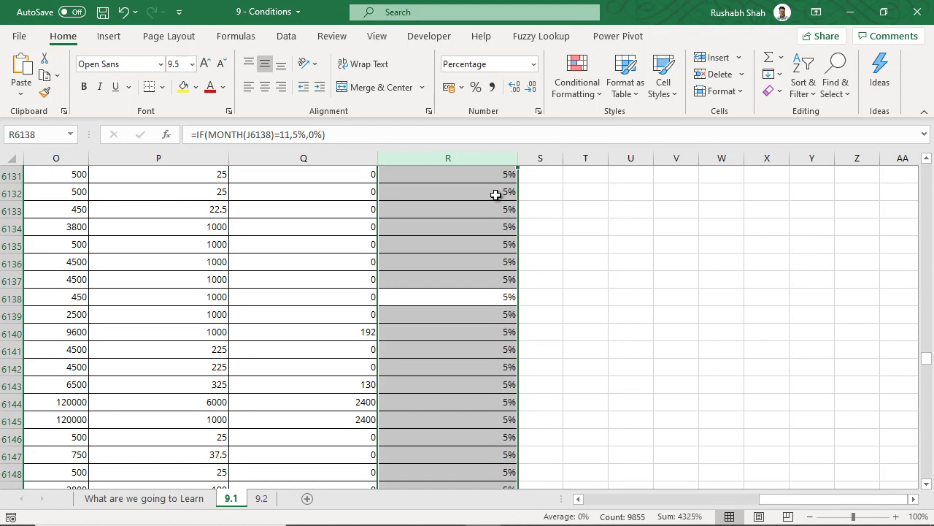
{"action": "left_click", "coordinate": [489, 296]}
- Check the order dates near row 6138 and review R2's Discount formula
{"action": "key", "text": "Left"}
{"action": "key", "text": "Left"}
{"action": "key", "text": "Left"}
{"action": "key", "text": "Left"}
{"action": "key", "text": "Left"}
{"action": "key", "text": "Left"}
{"action": "key", "text": "Left"}
{"action": "key", "text": "Left"}
{"action": "key", "text": "Left"}
{"action": "key", "text": "Left"}
{"action": "key", "text": "Left"}
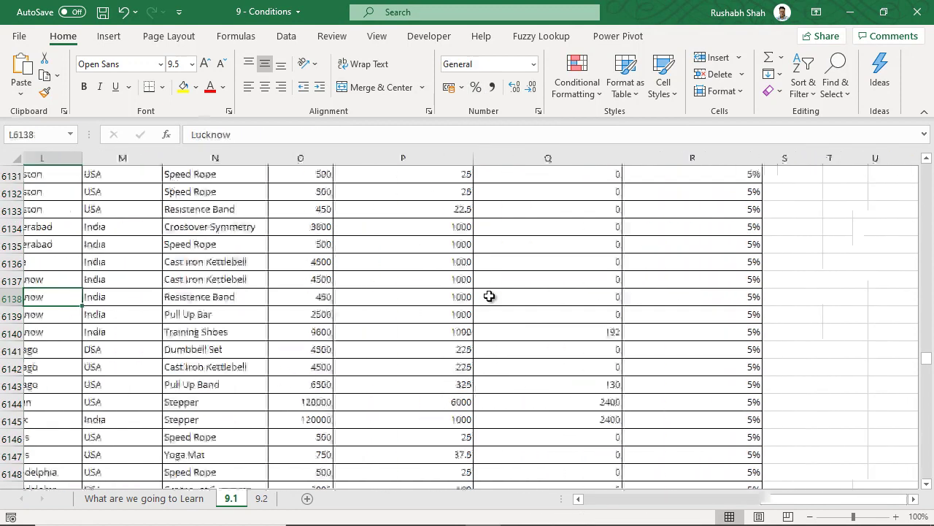
{"action": "key", "text": "Right"}
{"action": "key", "text": "Right"}
{"action": "key", "text": "Right"}
{"action": "key", "text": "shift+Down"}
{"action": "key", "text": "shift+Down"}
{"action": "key", "text": "shift+Down"}
{"action": "key", "text": "shift+Down"}
{"action": "key", "text": "shift+Down"}
{"action": "key", "text": "Right"}
{"action": "key", "text": "Right"}
{"action": "key", "text": "Right"}
{"action": "key", "text": "Right"}
{"action": "key", "text": "Right"}
{"action": "key", "text": "Right"}
{"action": "key", "text": "Right"}
{"action": "key", "text": "Right"}
{"action": "key", "text": "Right"}
{"action": "key", "text": "Right"}
{"action": "key", "text": "Right"}
{"action": "key", "text": "Right"}
{"action": "key", "text": "Right"}
{"action": "key", "text": "Right"}
{"action": "key", "text": "Left"}
{"action": "key", "text": "Left"}
{"action": "key", "text": "Left"}
{"action": "key", "text": "Left"}
{"action": "key", "text": "Left"}
{"action": "key", "text": "Left"}
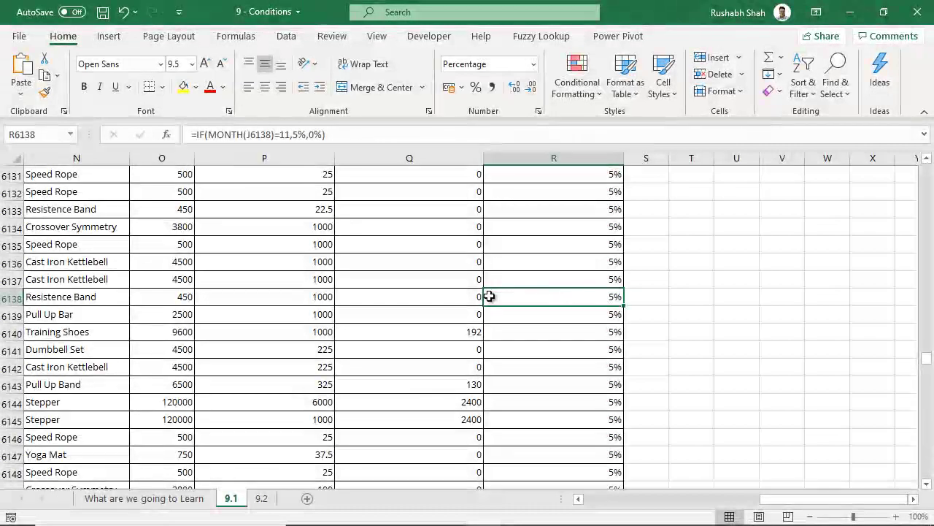
{"action": "key", "text": "ctrl+Up"}
{"action": "key", "text": "Down"}
{"action": "key", "text": "F2"}
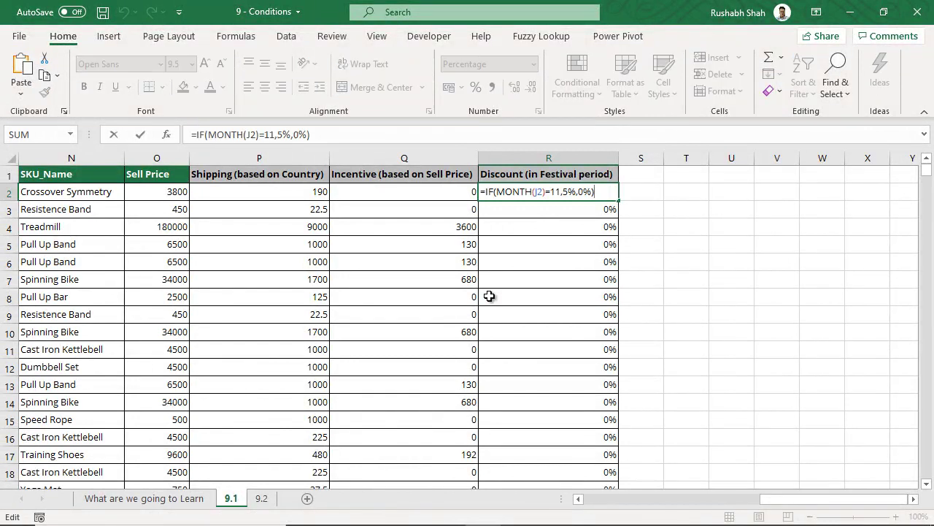
{"action": "key", "text": "Escape"}
- Review the Q2 Incentive and P2 Shipping formulas, then switch to the 'What are we going to Learn' sheet
{"action": "key", "text": "Left"}
{"action": "key", "text": "Up"}
{"action": "key", "text": "Down"}
{"action": "key", "text": "F2"}
{"action": "key", "text": "Escape"}
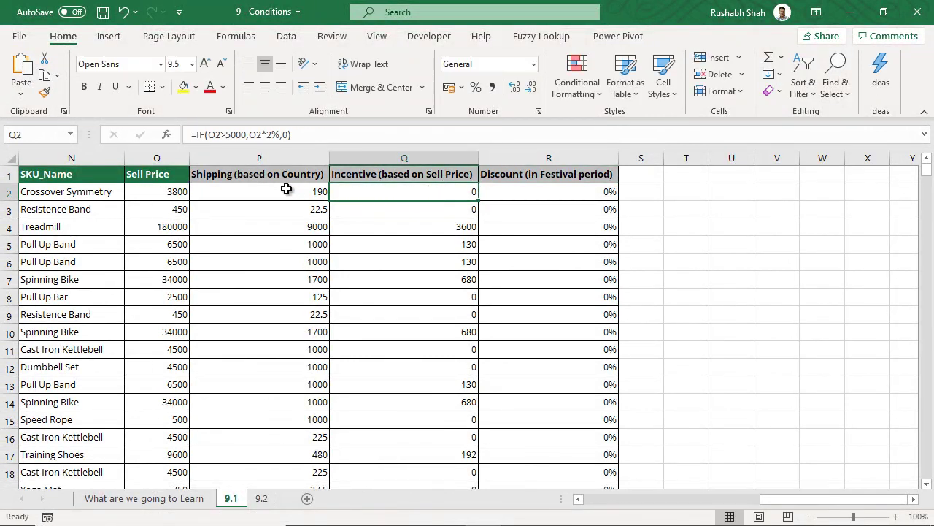
{"action": "key", "text": "Escape"}
{"action": "key", "text": "Left"}
{"action": "key", "text": "F2"}
{"action": "key", "text": "Escape"}
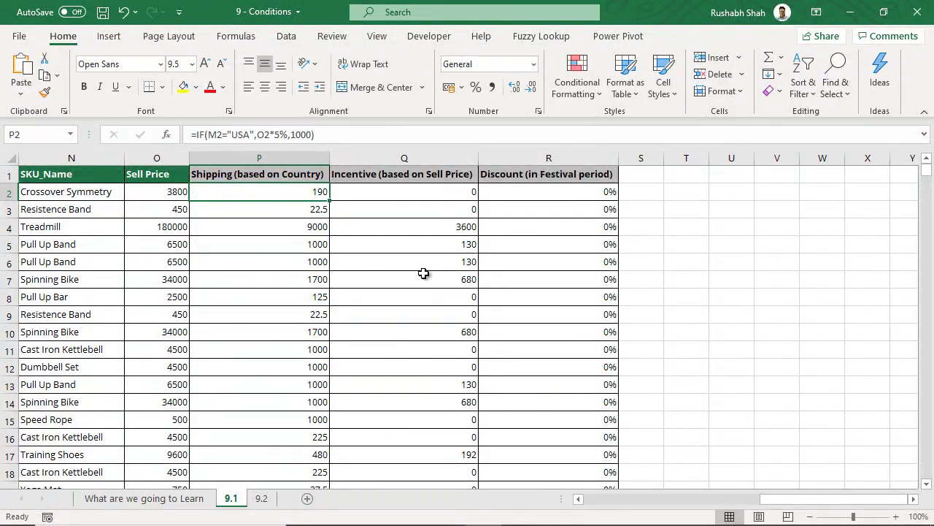
{"action": "left_click", "coordinate": [175, 498]}
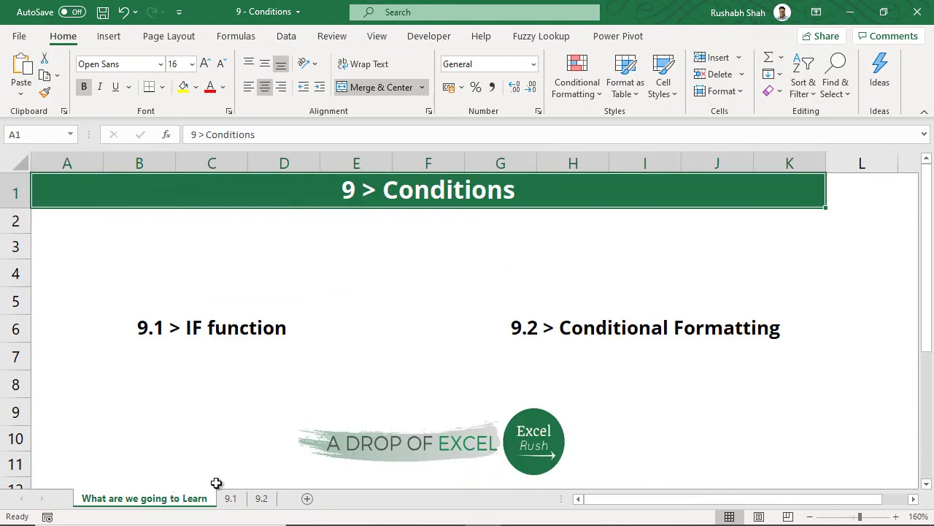
{"action": "left_click", "coordinate": [214, 326]}
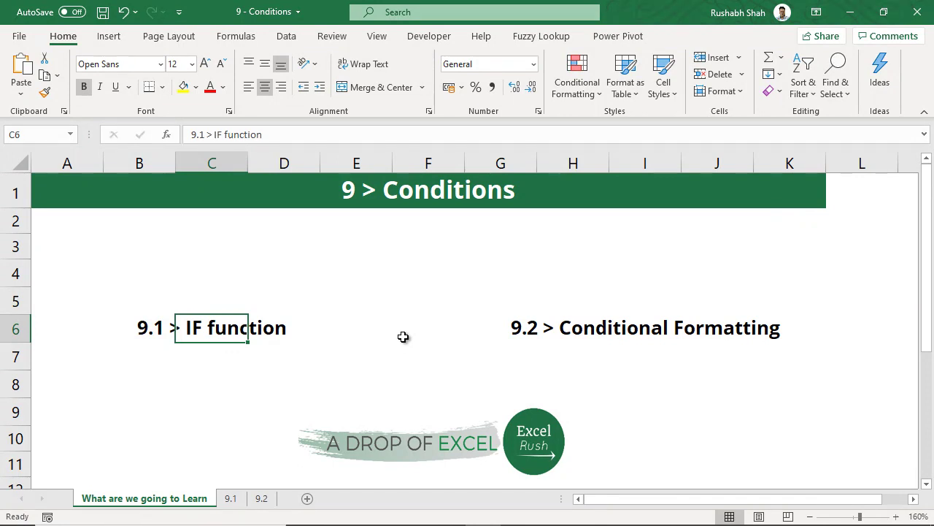
{"action": "left_click", "coordinate": [676, 333]}
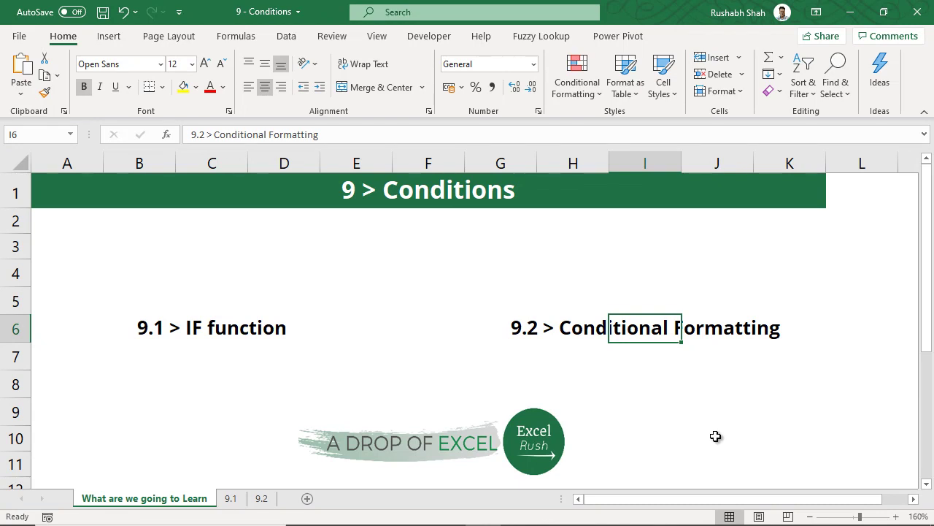
- On sheet 9.2, select the Bill Values from G2 down to the last row
{"action": "left_click", "coordinate": [260, 499]}
{"action": "left_click_drag", "start_coordinate": [506, 198], "coordinate": [503, 358]}
{"action": "left_click_drag", "start_coordinate": [409, 206], "coordinate": [435, 366]}
{"action": "left_click_drag", "start_coordinate": [163, 191], "coordinate": [163, 332]}
{"action": "left_click", "coordinate": [534, 371]}
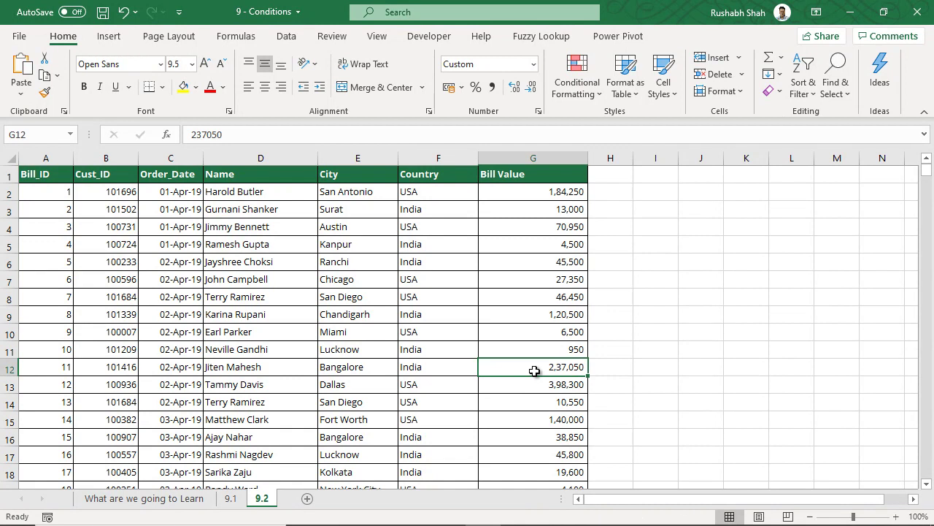
{"action": "left_click", "coordinate": [533, 194]}
{"action": "key", "text": "ctrl+shift+Down"}
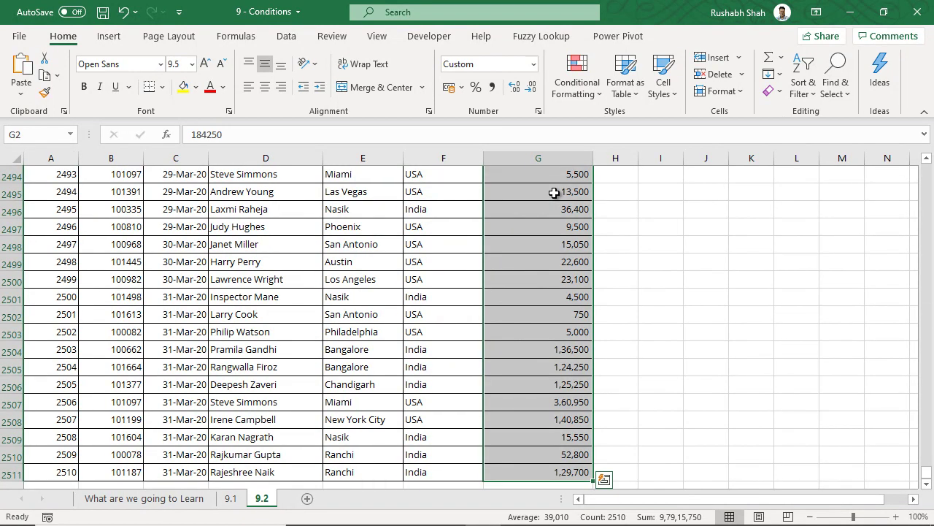
{"action": "key", "text": "ctrl+BackSpace"}
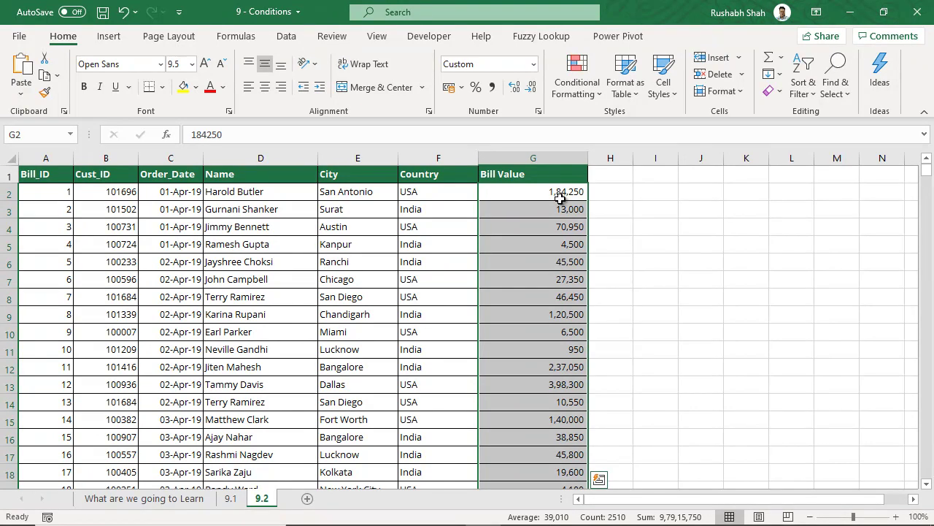
- Add a Greater Than 200000 rule using Yellow Fill with Dark Yellow Text
{"action": "left_click", "coordinate": [573, 82]}
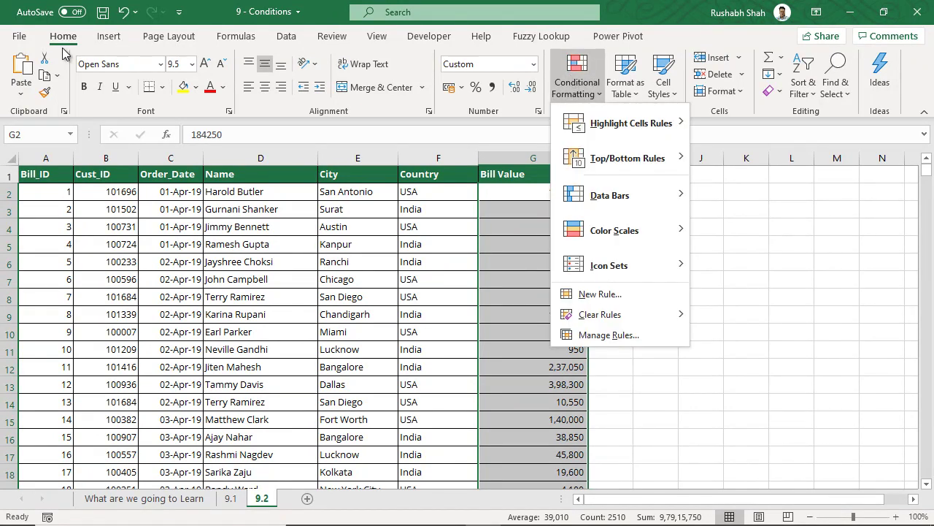
{"action": "mouse_move", "coordinate": [618, 125]}
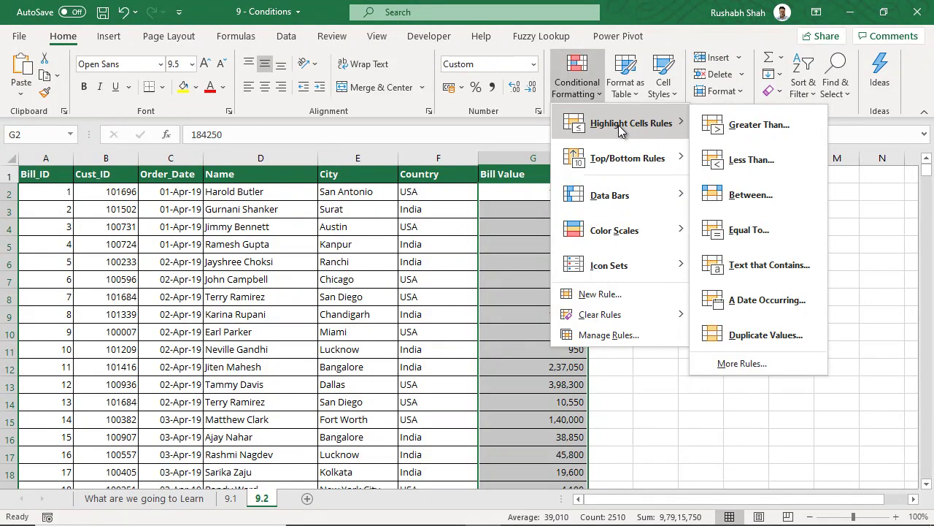
{"action": "left_click", "coordinate": [747, 130]}
{"action": "left_click_drag", "start_coordinate": [593, 244], "coordinate": [742, 193]}
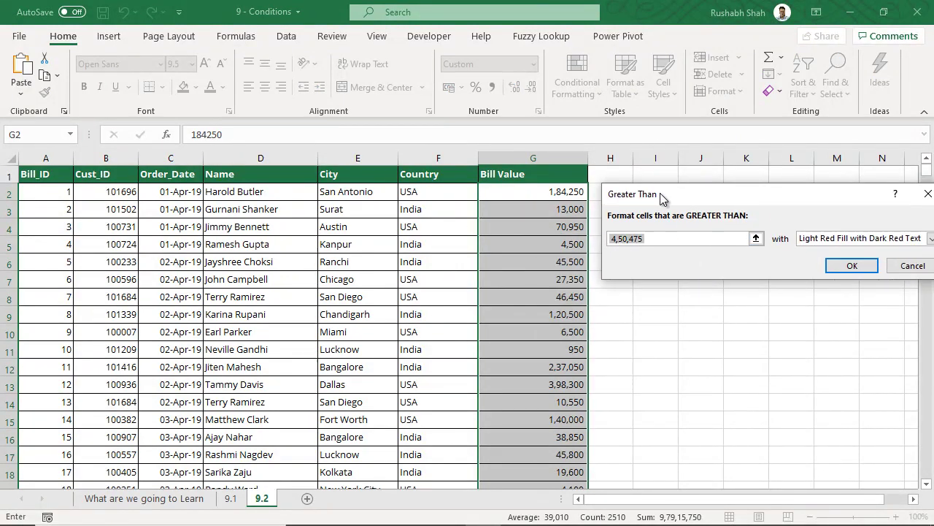
{"action": "type", "text": "2"}
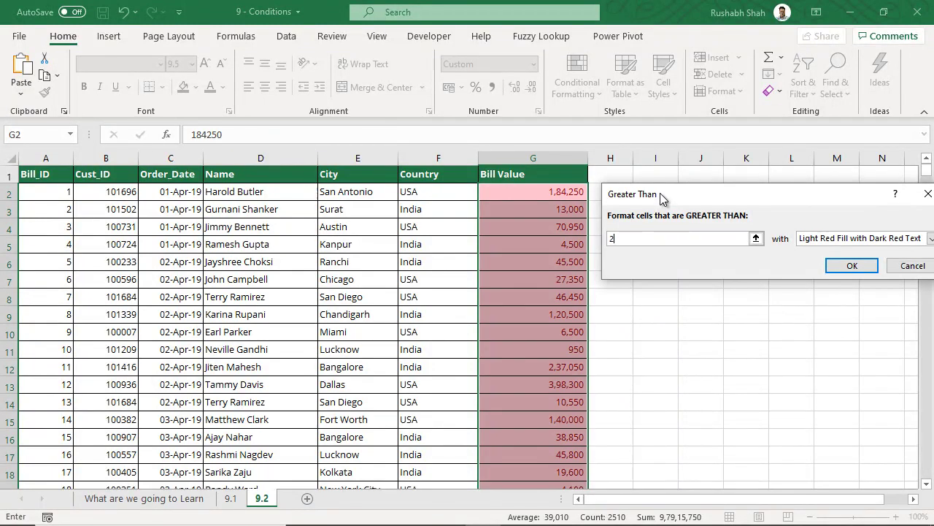
{"action": "type", "text": "00000"}
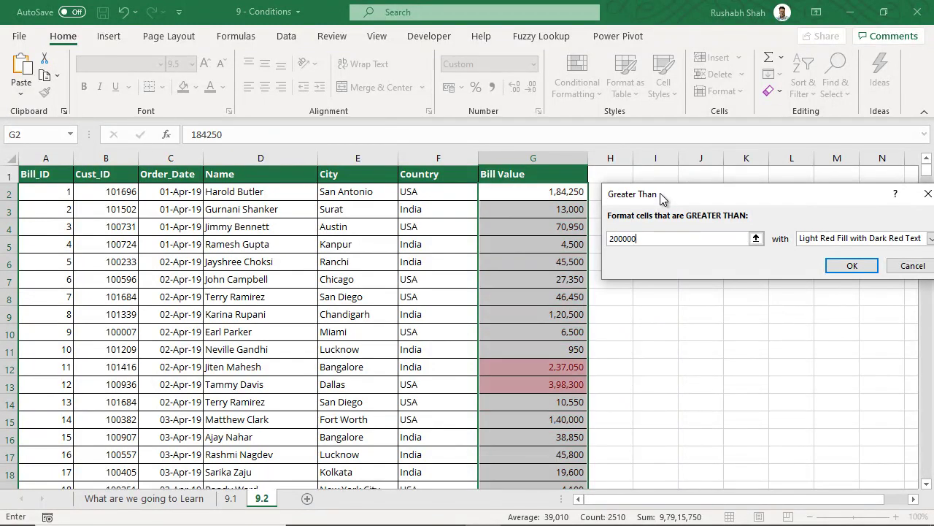
{"action": "left_click", "coordinate": [840, 241]}
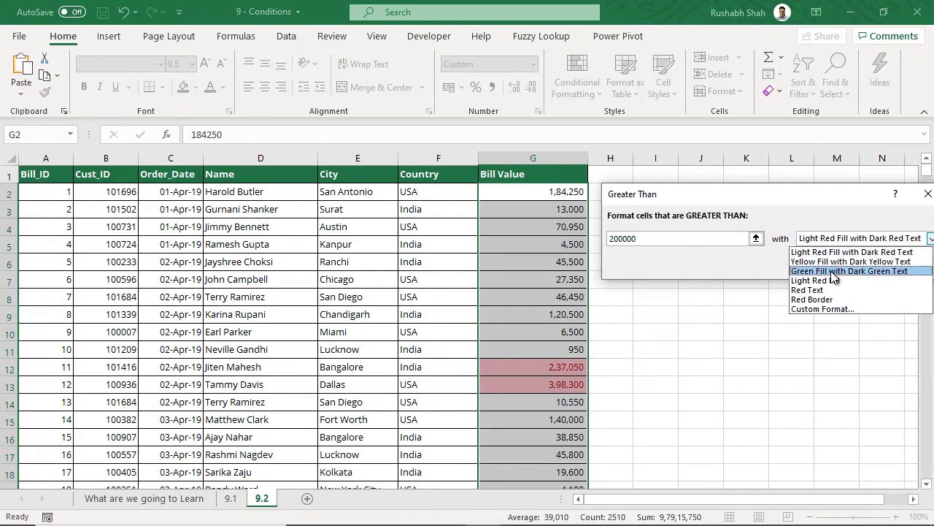
{"action": "left_click", "coordinate": [832, 270]}
{"action": "left_click", "coordinate": [832, 241]}
{"action": "left_click", "coordinate": [829, 260]}
{"action": "left_click", "coordinate": [851, 266]}
{"action": "scroll", "coordinate": [538, 280], "scroll_direction": "down", "scroll_amount": 4}
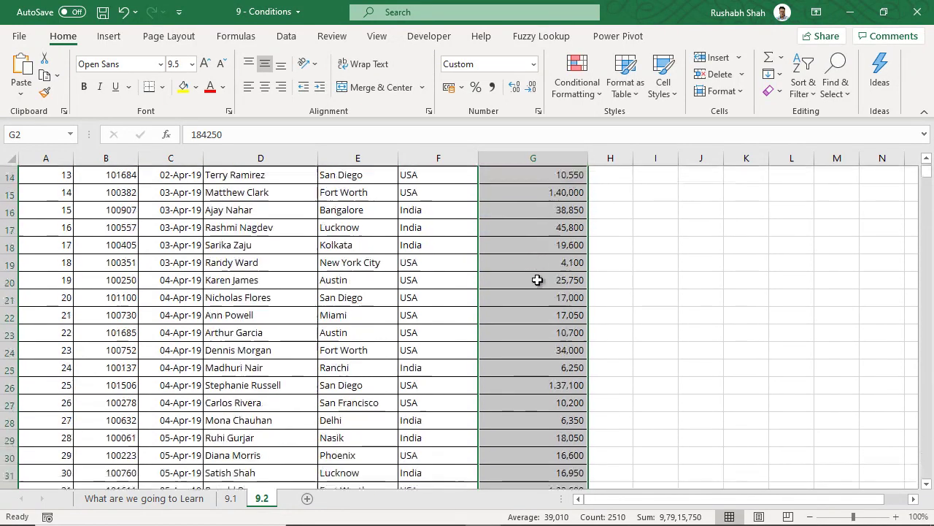
{"action": "scroll", "coordinate": [538, 279], "scroll_direction": "down", "scroll_amount": 19}
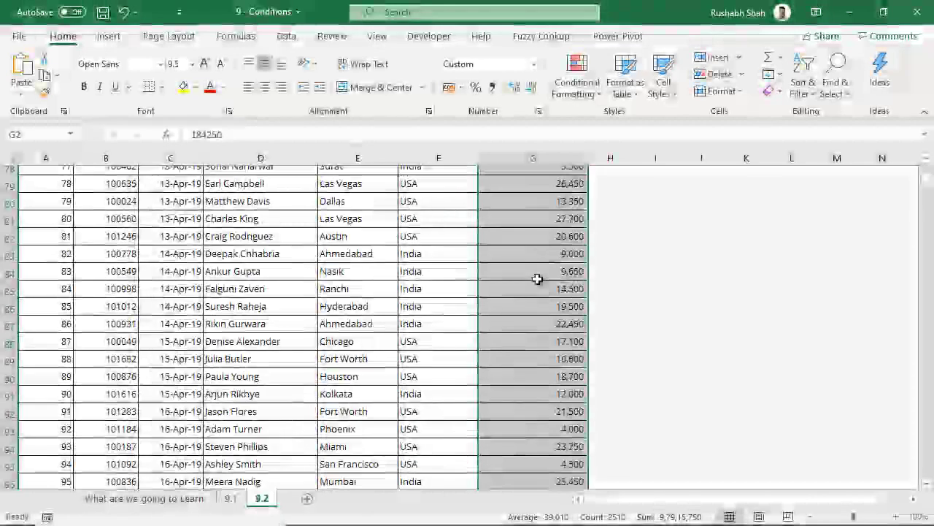
{"action": "scroll", "coordinate": [537, 279], "scroll_direction": "down", "scroll_amount": 20}
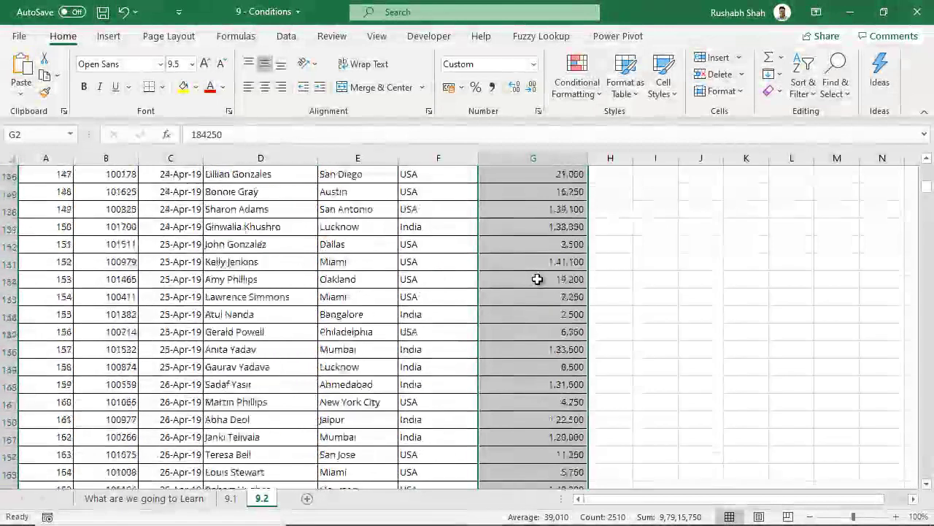
{"action": "scroll", "coordinate": [927, 189], "scroll_direction": "down", "scroll_amount": 20}
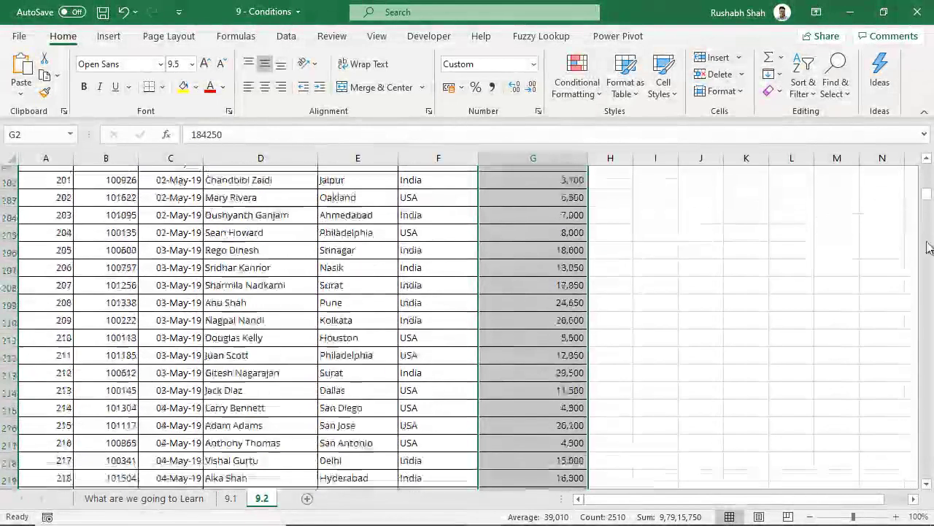
{"action": "scroll", "coordinate": [928, 303], "scroll_direction": "down", "scroll_amount": 20}
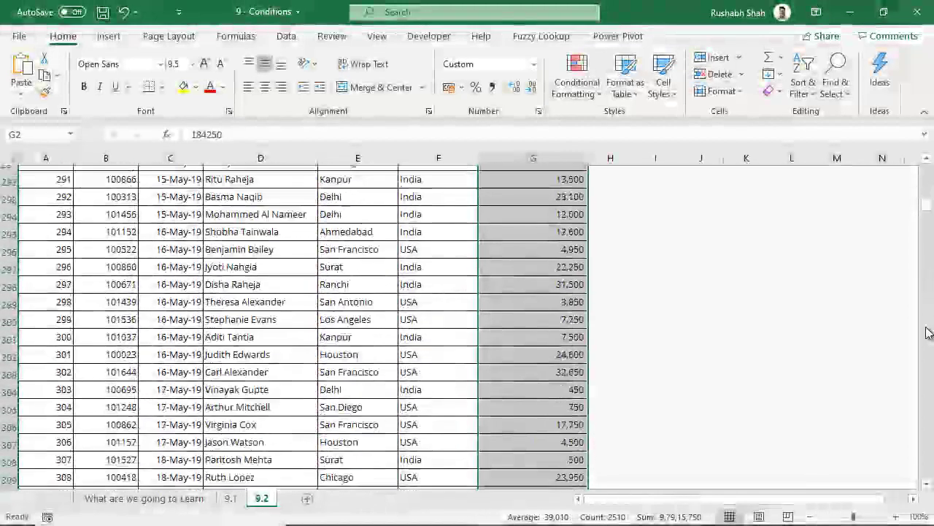
{"action": "scroll", "coordinate": [929, 332], "scroll_direction": "down", "scroll_amount": 20}
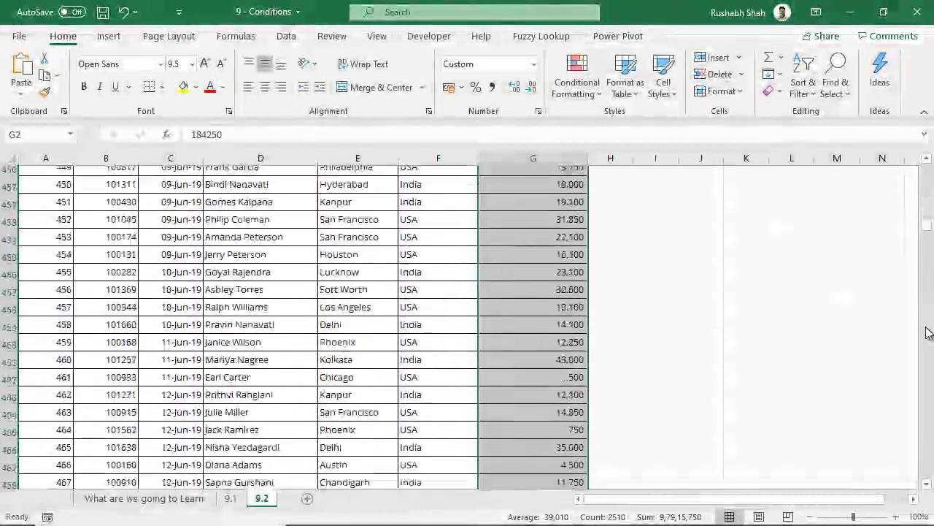
{"action": "scroll", "coordinate": [929, 332], "scroll_direction": "down", "scroll_amount": 20}
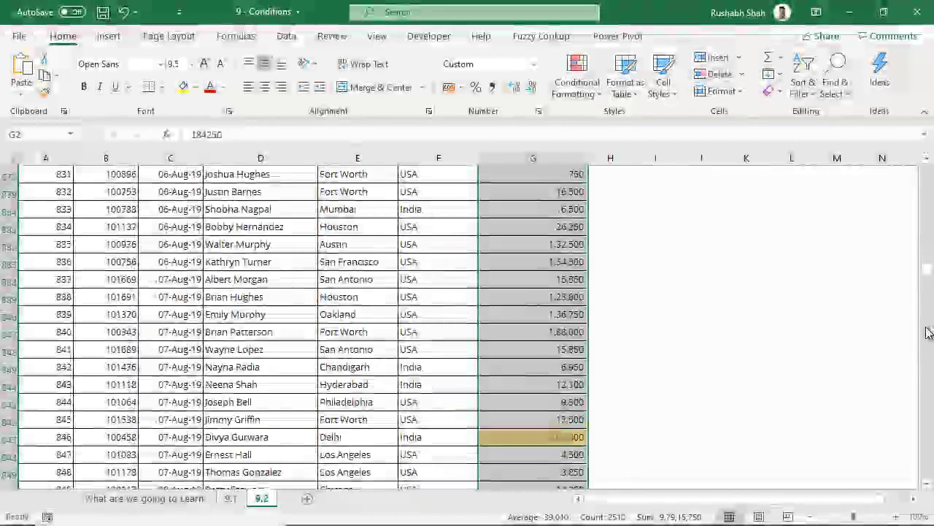
{"action": "scroll", "coordinate": [931, 254], "scroll_direction": "up", "scroll_amount": 4}
{"action": "scroll", "coordinate": [930, 254], "scroll_direction": "up", "scroll_amount": 20}
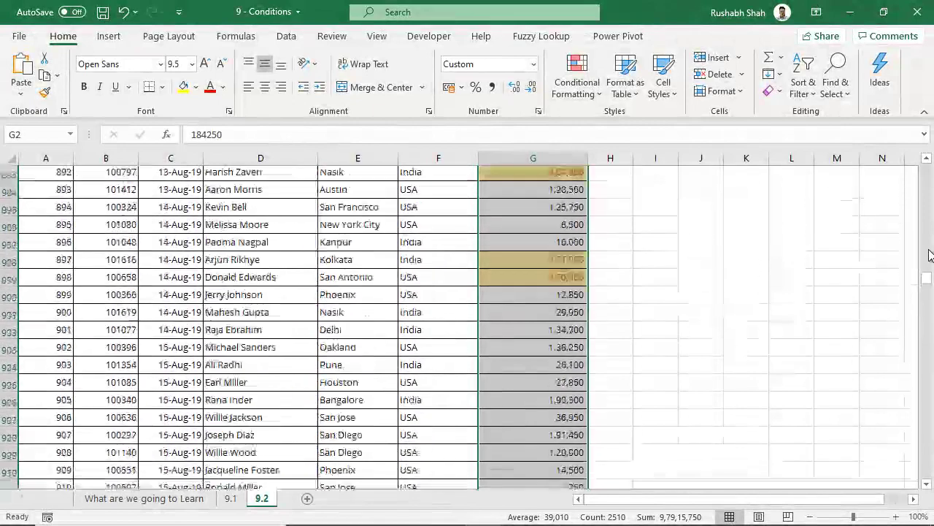
{"action": "scroll", "coordinate": [931, 302], "scroll_direction": "down", "scroll_amount": 6}
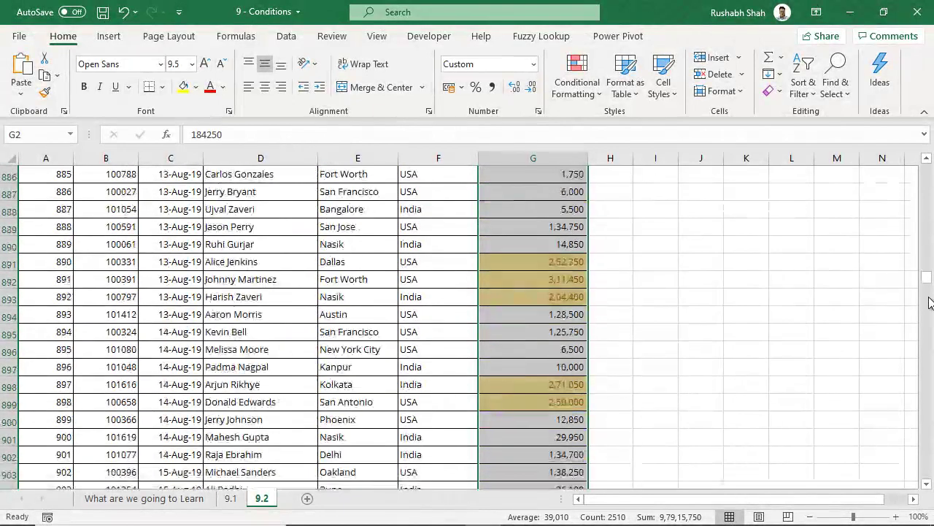
{"action": "left_click_drag", "start_coordinate": [927, 278], "coordinate": [922, 165]}
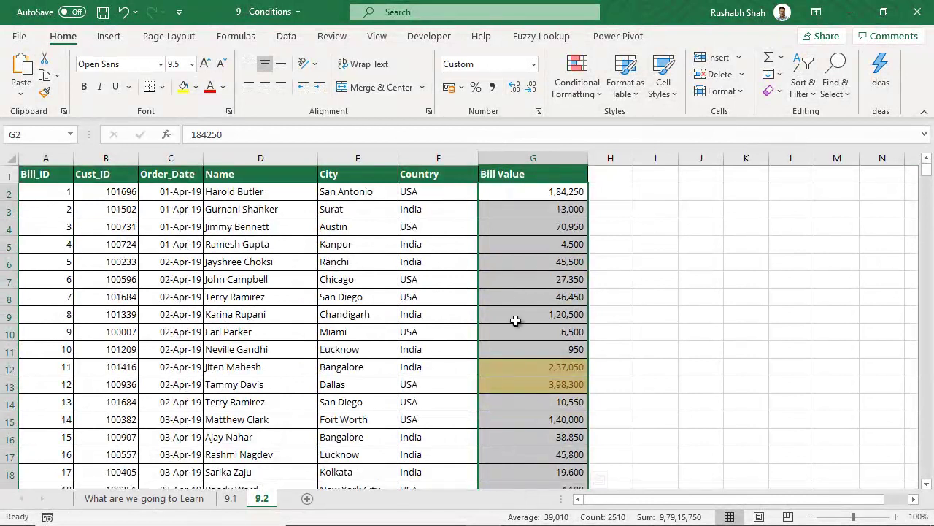
- Add a Less Than 1000 rule using Light Red Fill with Dark Red Text
{"action": "left_click", "coordinate": [576, 82]}
{"action": "mouse_move", "coordinate": [620, 123]}
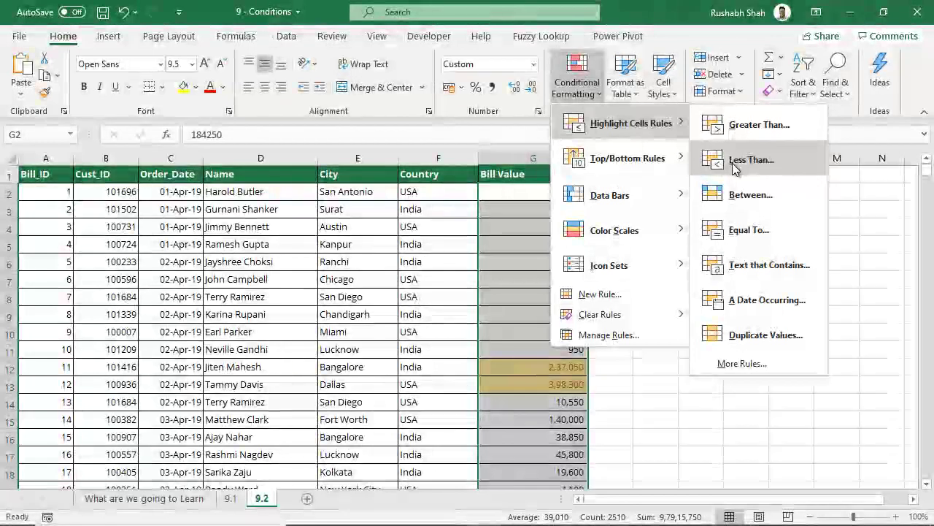
{"action": "left_click", "coordinate": [734, 161]}
{"action": "type", "text": "1000"}
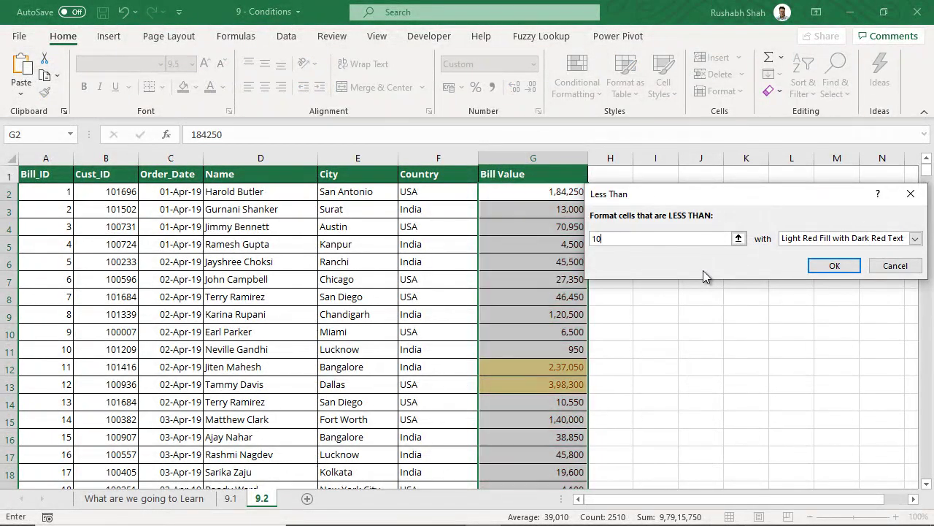
{"action": "left_click", "coordinate": [834, 266]}
- Scroll through the data and select the red-highlighted 950 bill in G11
{"action": "left_click", "coordinate": [540, 300]}
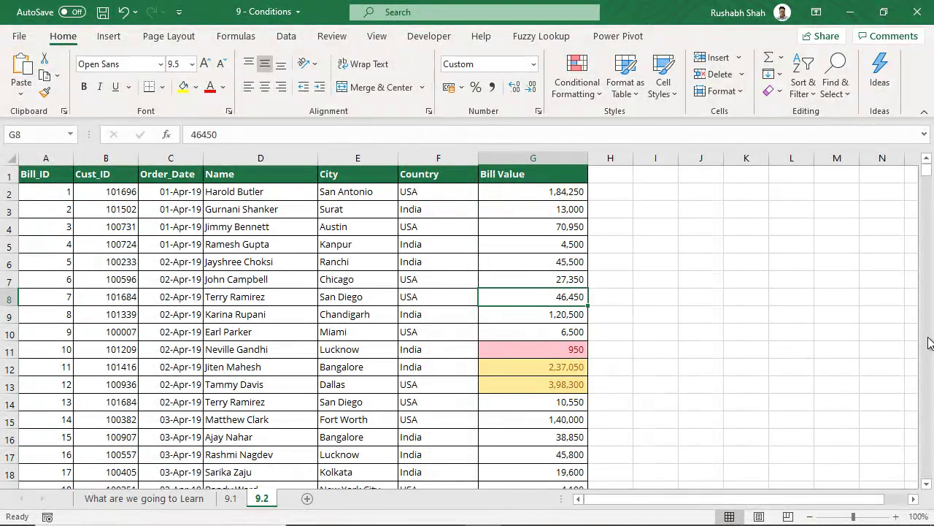
{"action": "scroll", "coordinate": [929, 343], "scroll_direction": "down", "scroll_amount": 12}
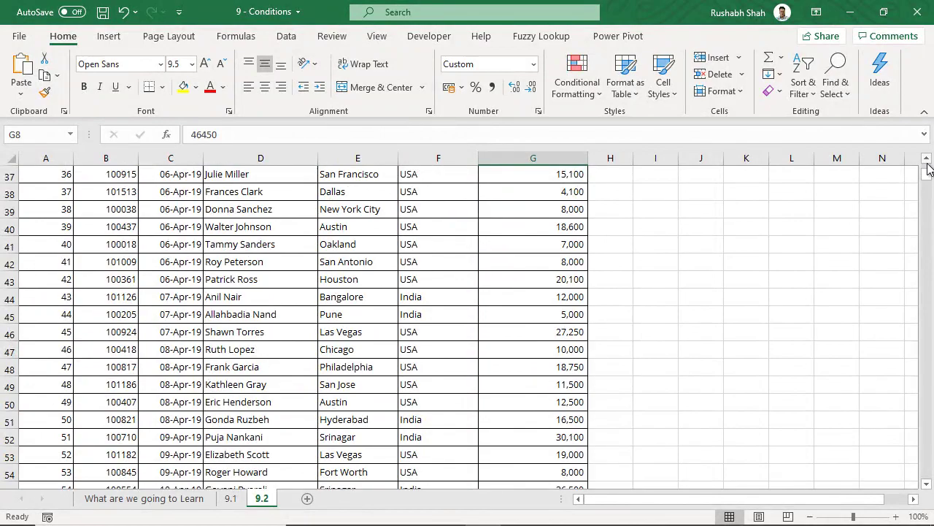
{"action": "scroll", "coordinate": [928, 169], "scroll_direction": "up", "scroll_amount": 6}
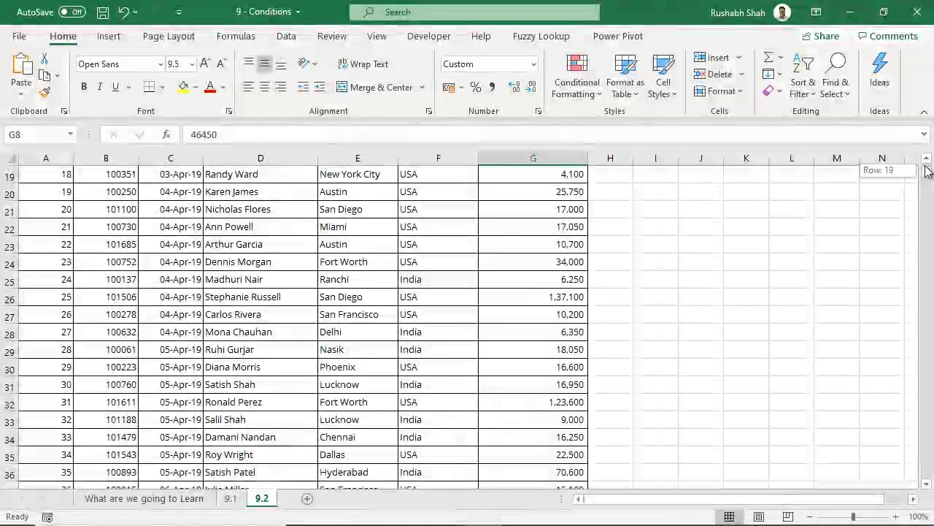
{"action": "scroll", "coordinate": [928, 176], "scroll_direction": "up", "scroll_amount": 6}
{"action": "left_click", "coordinate": [540, 348]}
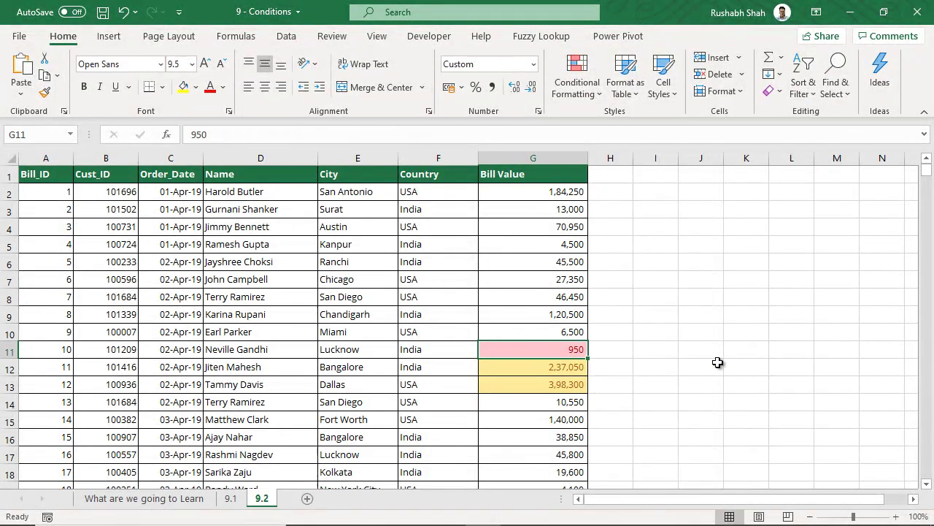
- Test G4 with 100, then set Austin's Bill Value in G4 to 4,00,000
{"action": "left_click", "coordinate": [530, 234]}
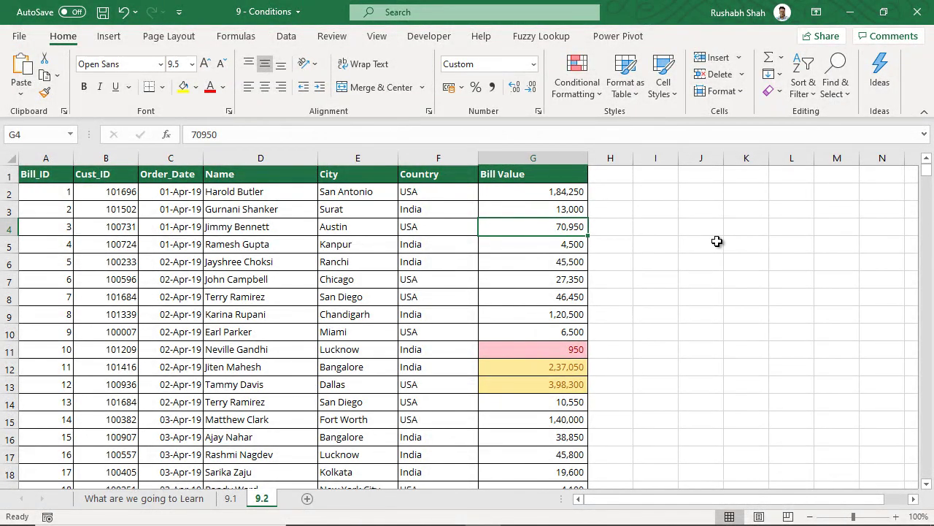
{"action": "type", "text": "100"}
{"action": "key", "text": "ctrl+Return"}
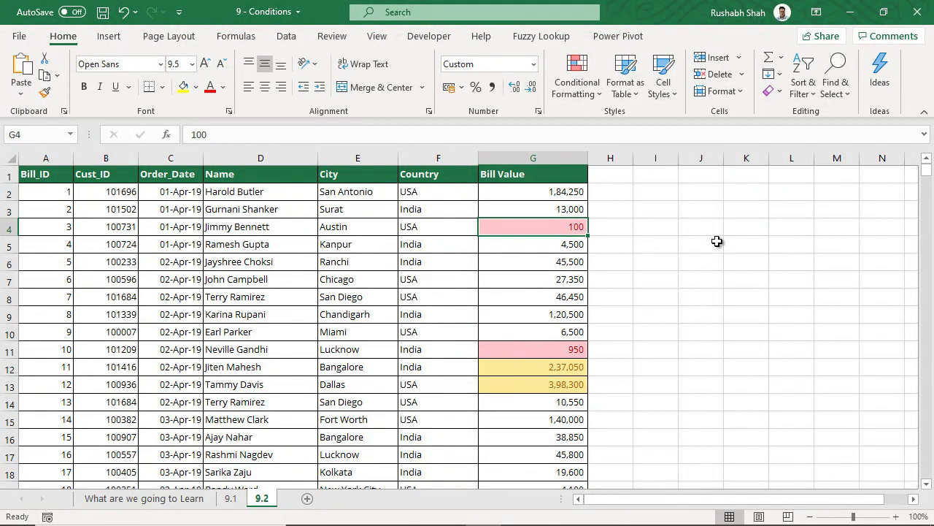
{"action": "type", "text": "4,00,000"}
{"action": "key", "text": "Return"}
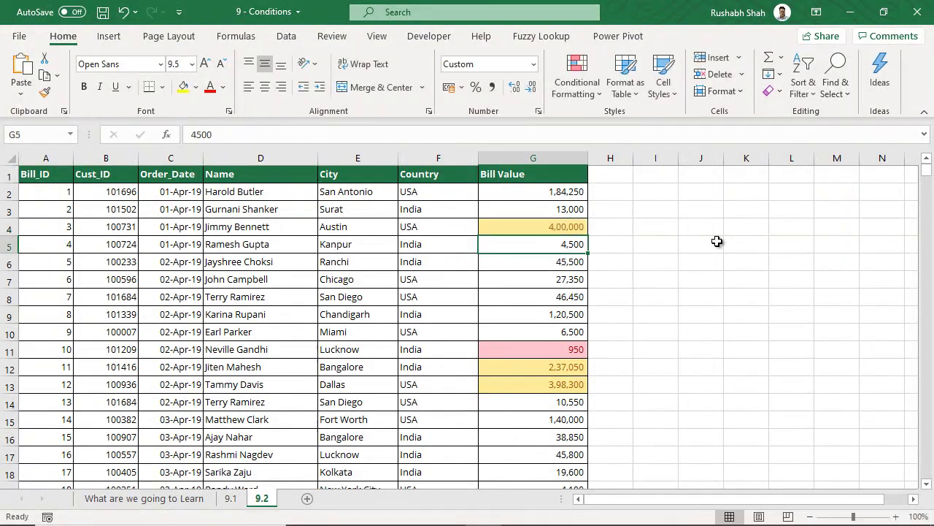
{"action": "left_click", "coordinate": [547, 229]}
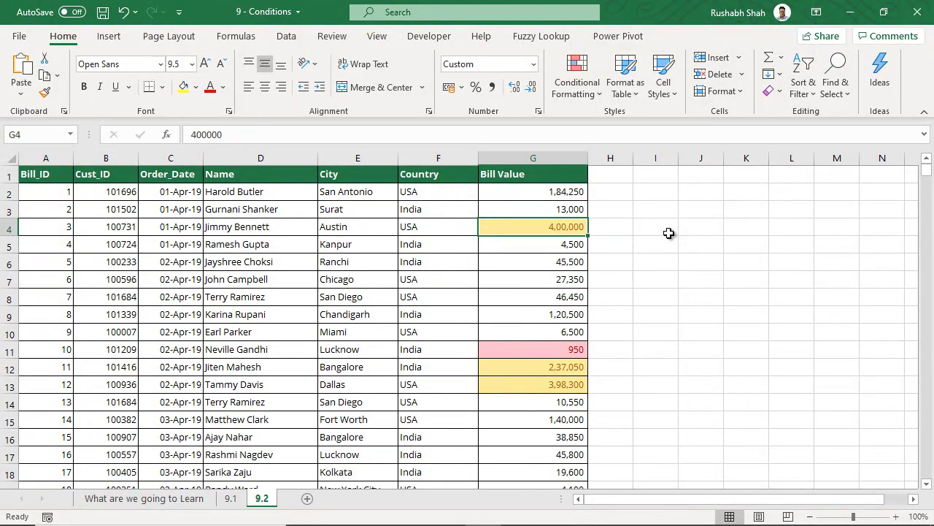
{"action": "left_click", "coordinate": [551, 194]}
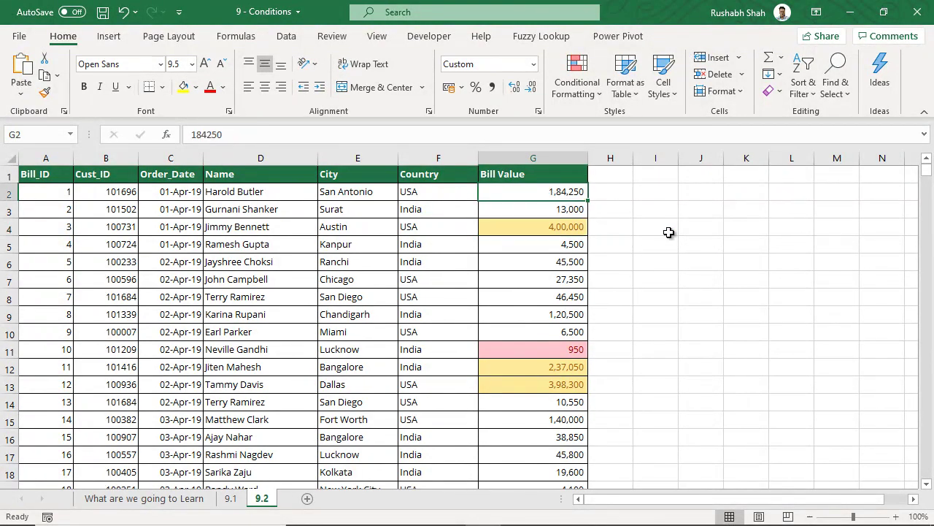
- Select Bill Values G2:G2511 and review the two existing rules in the Rules Manager
{"action": "key", "text": "ctrl+shift+Down"}
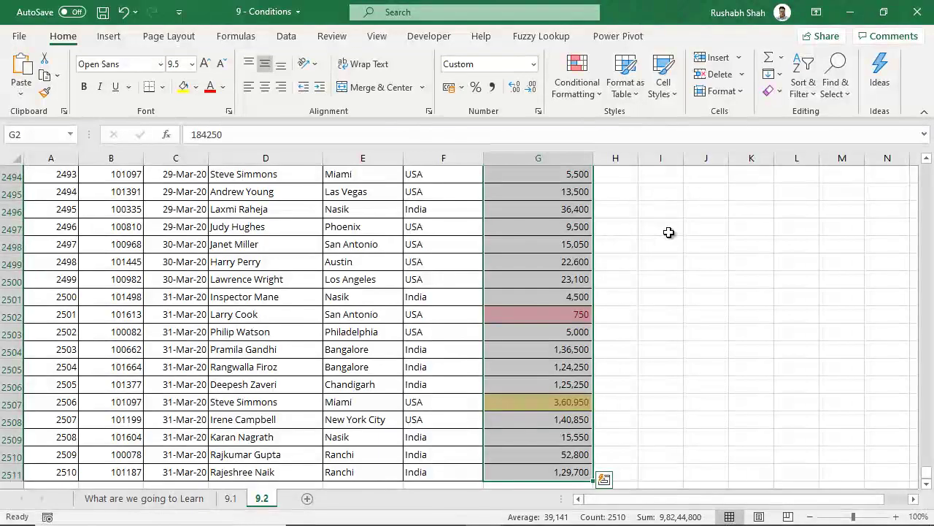
{"action": "key", "text": "ctrl+BackSpace"}
{"action": "left_click", "coordinate": [577, 92]}
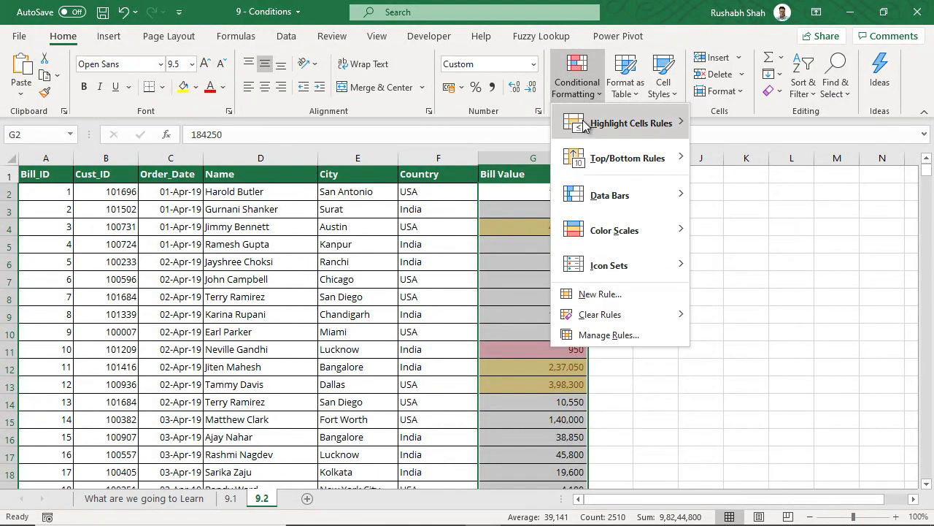
{"action": "left_click", "coordinate": [607, 335]}
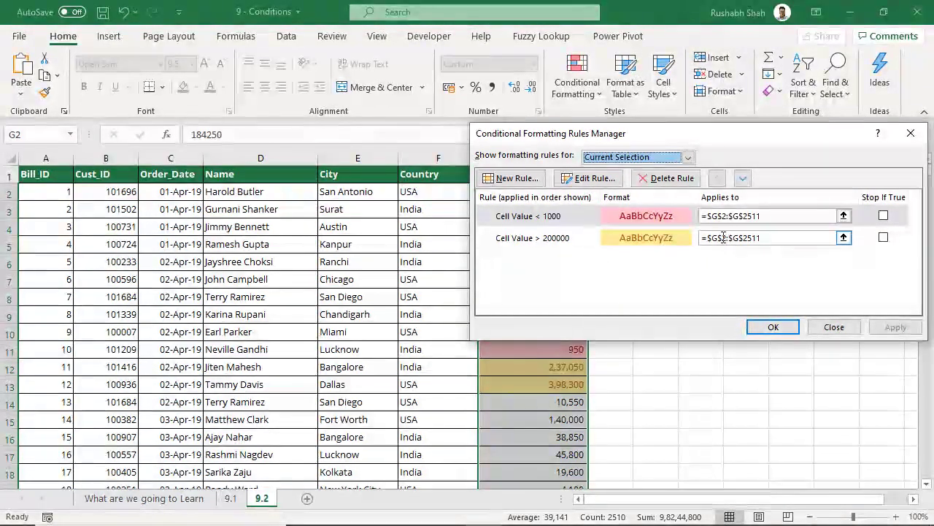
{"action": "left_click", "coordinate": [835, 326]}
- Bring up the Highlight Cells Rules list, then dismiss it without applying anything
{"action": "left_click", "coordinate": [577, 82]}
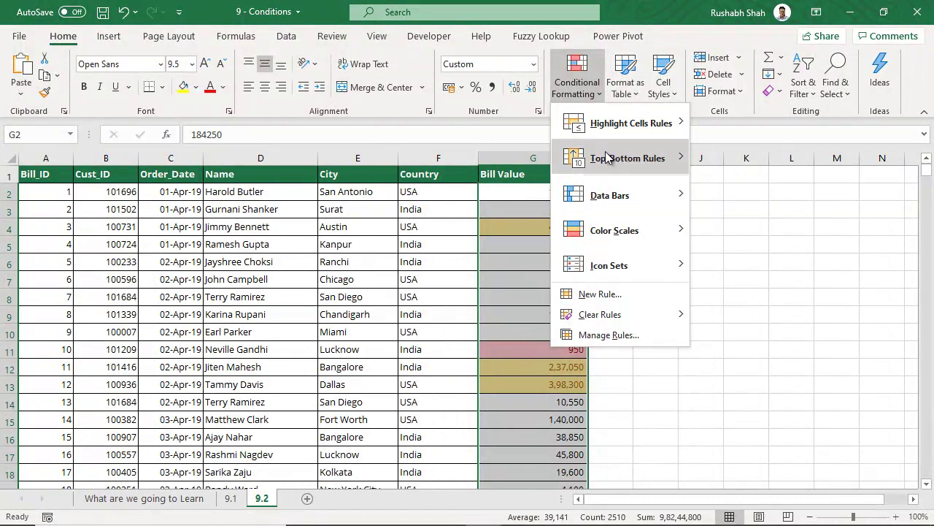
{"action": "mouse_move", "coordinate": [609, 127]}
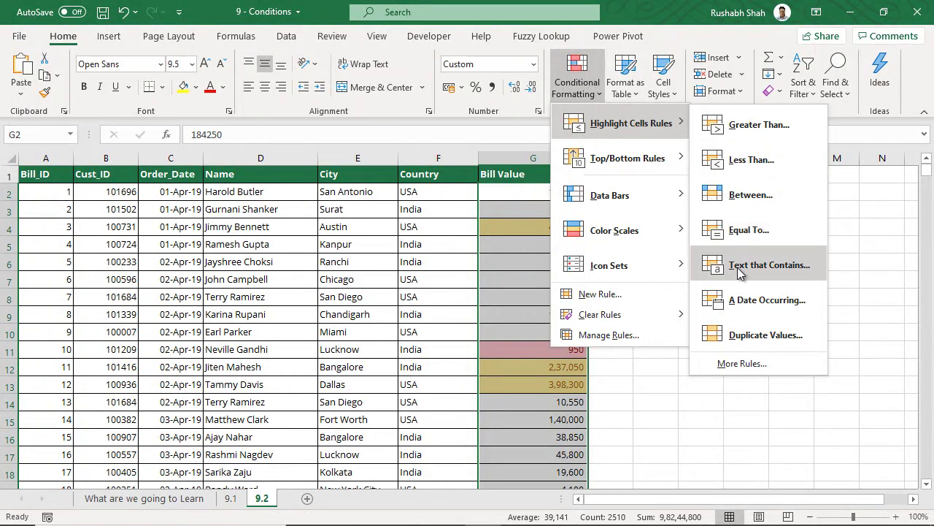
{"action": "left_click", "coordinate": [406, 199]}
- Select City cells E2:E2511 and highlight text containing 'Mum' with Green Fill with Dark Green Text
{"action": "left_click", "coordinate": [387, 195]}
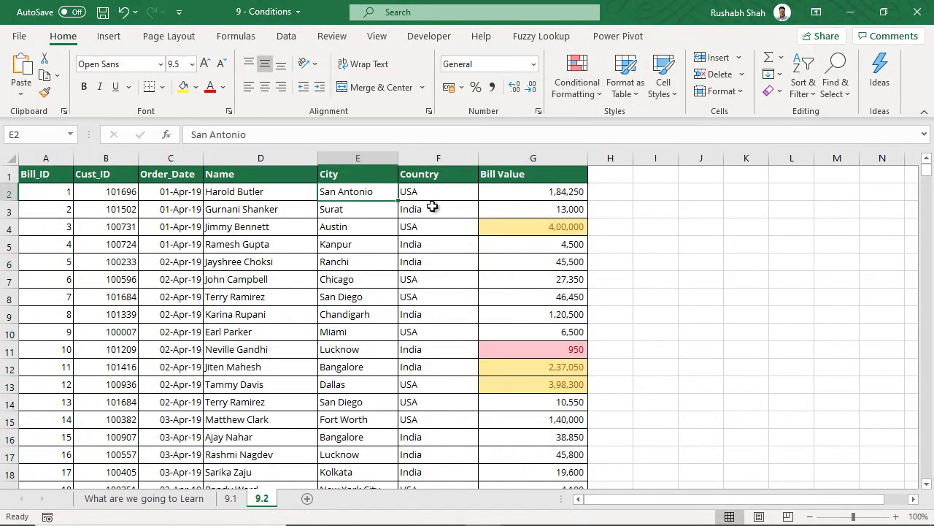
{"action": "key", "text": "ctrl+shift+Down"}
{"action": "key", "text": "ctrl+BackSpace"}
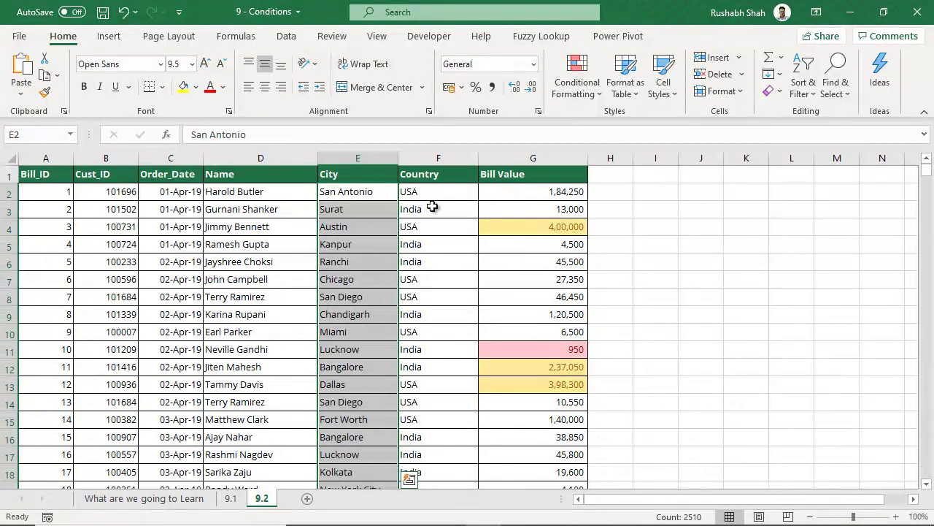
{"action": "left_click", "coordinate": [591, 95]}
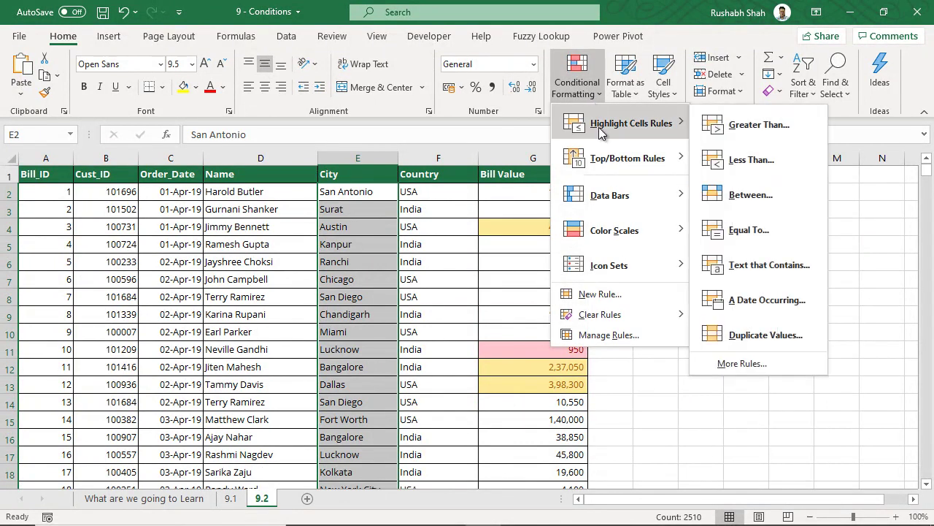
{"action": "left_click", "coordinate": [776, 268]}
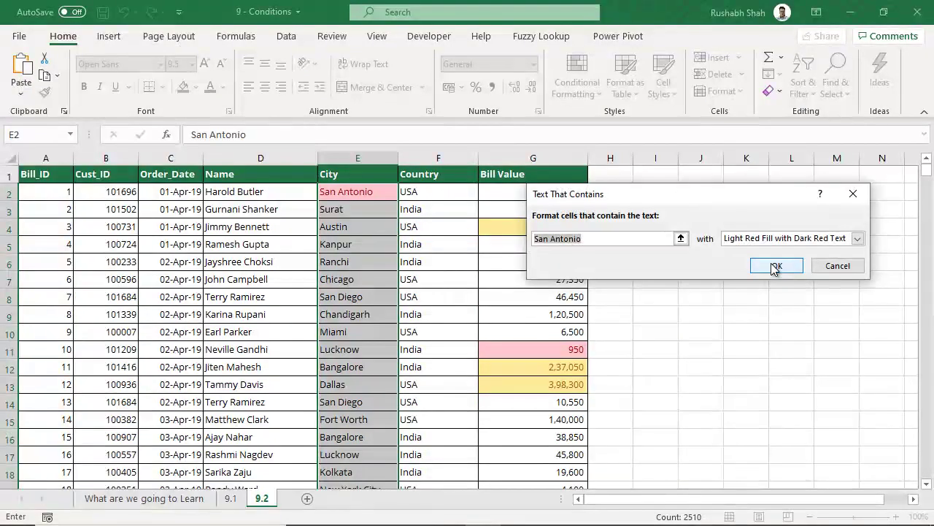
{"action": "type", "text": "Mumbai"}
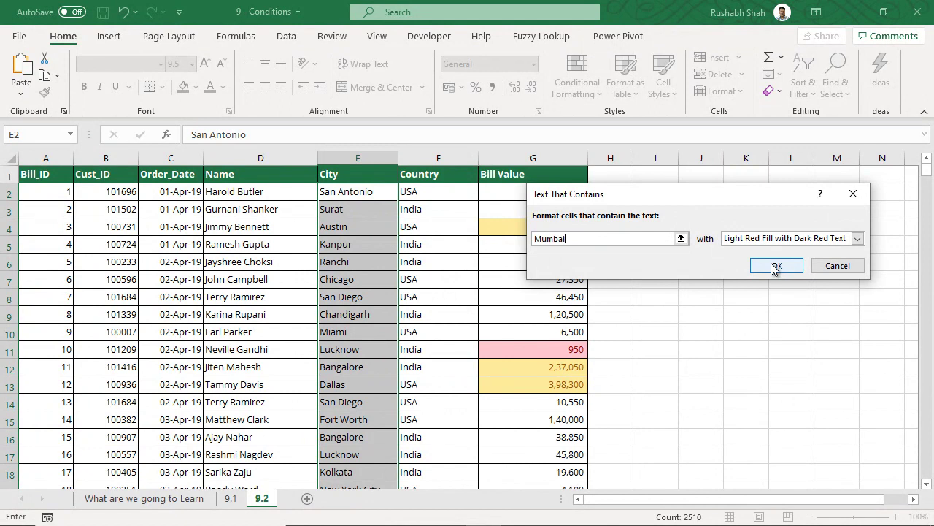
{"action": "left_click", "coordinate": [858, 238]}
{"action": "left_click", "coordinate": [774, 266]}
{"action": "left_click", "coordinate": [777, 266]}
{"action": "left_click", "coordinate": [370, 274]}
{"action": "key", "text": "Page_Down"}
{"action": "key", "text": "Page_Down"}
{"action": "key", "text": "Page_Down"}
{"action": "key", "text": "Page_Down"}
{"action": "key", "text": "Page_Down"}
{"action": "key", "text": "Page_Down"}
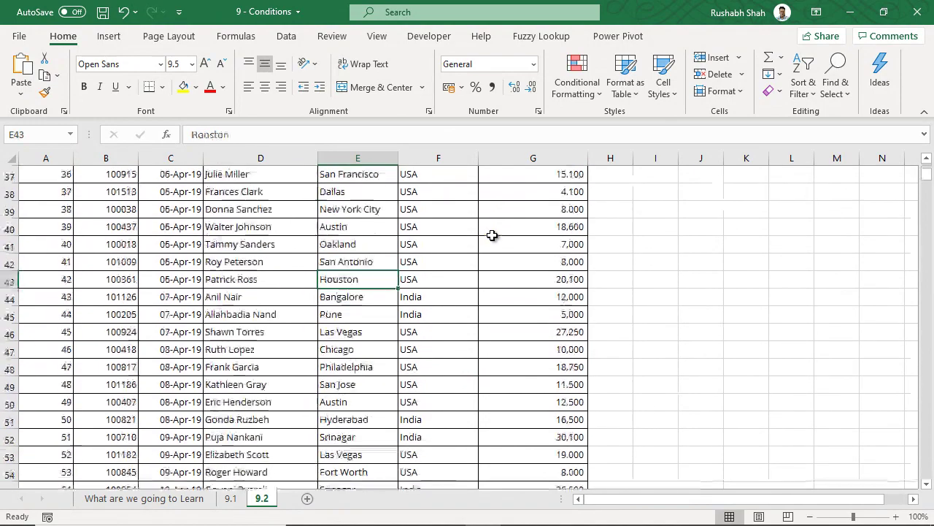
{"action": "key", "text": "Page_Up"}
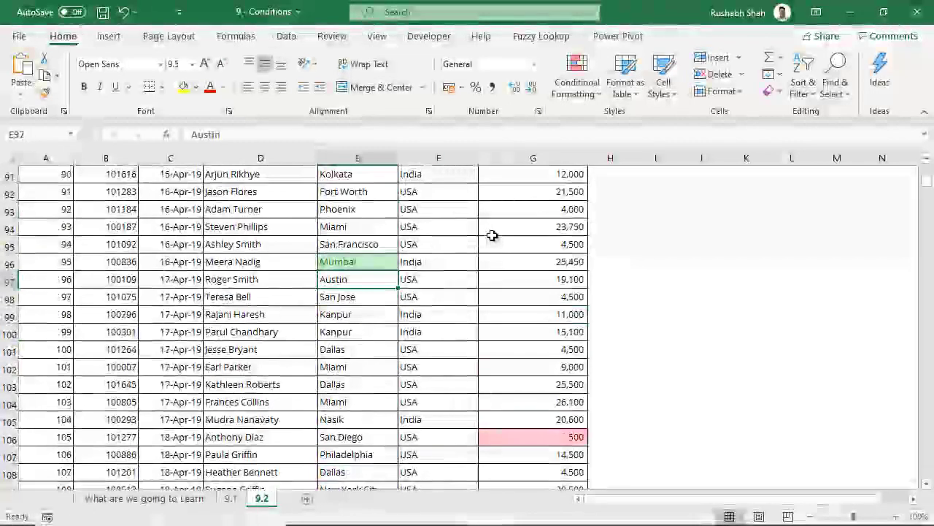
{"action": "key", "text": "Page_Down"}
{"action": "key", "text": "Page_Down"}
{"action": "key", "text": "Page_Down"}
{"action": "key", "text": "Page_Down"}
{"action": "key", "text": "Page_Down"}
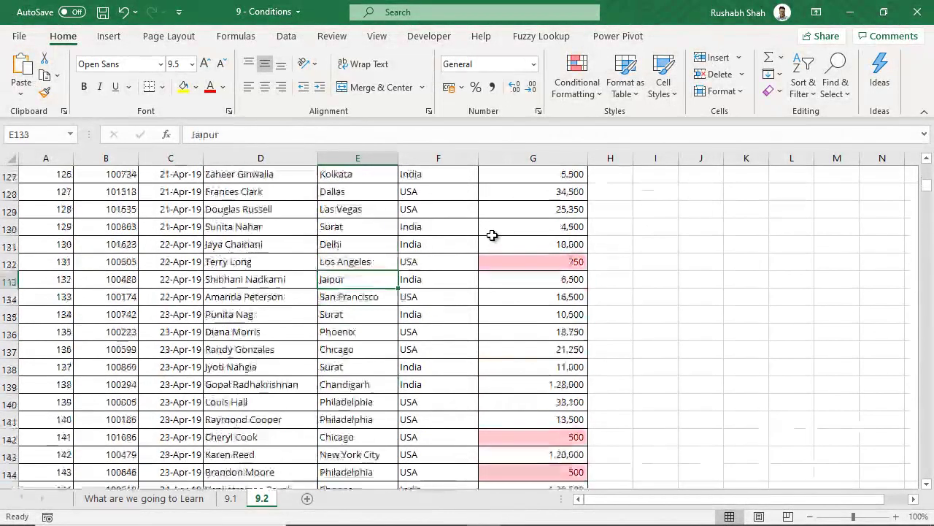
{"action": "key", "text": "Page_Down"}
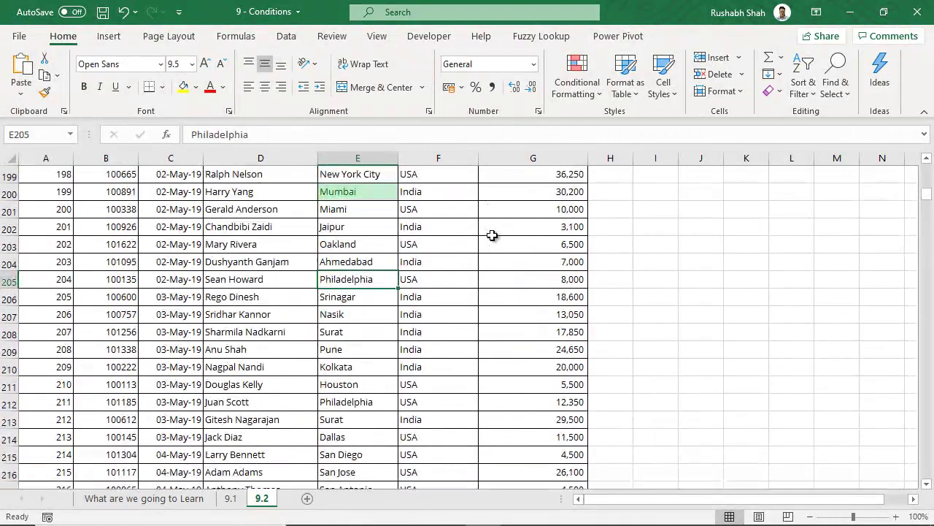
- Return to the top of the table and close the Conditional Formatting menu unused
{"action": "key", "text": "ctrl+Up"}
{"action": "key", "text": "Down"}
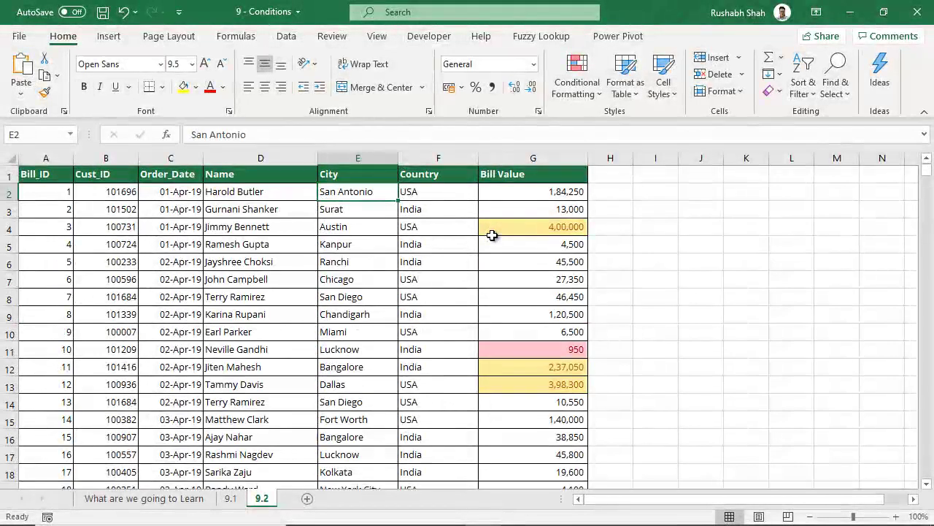
{"action": "left_click", "coordinate": [577, 73]}
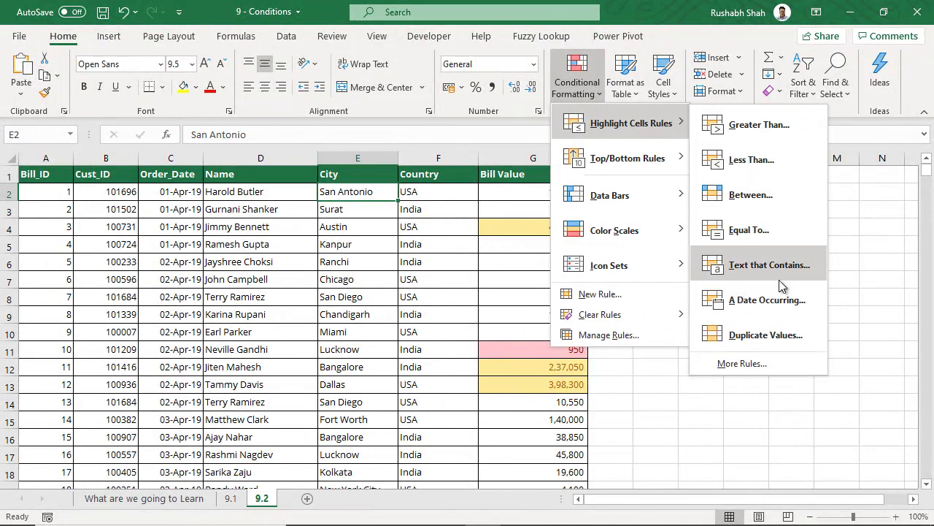
{"action": "key", "text": "Escape"}
{"action": "key", "text": "Escape"}
- Select Order_Date C2:C2511 and add an A Date Occurring rule for This Month
{"action": "left_click", "coordinate": [175, 192]}
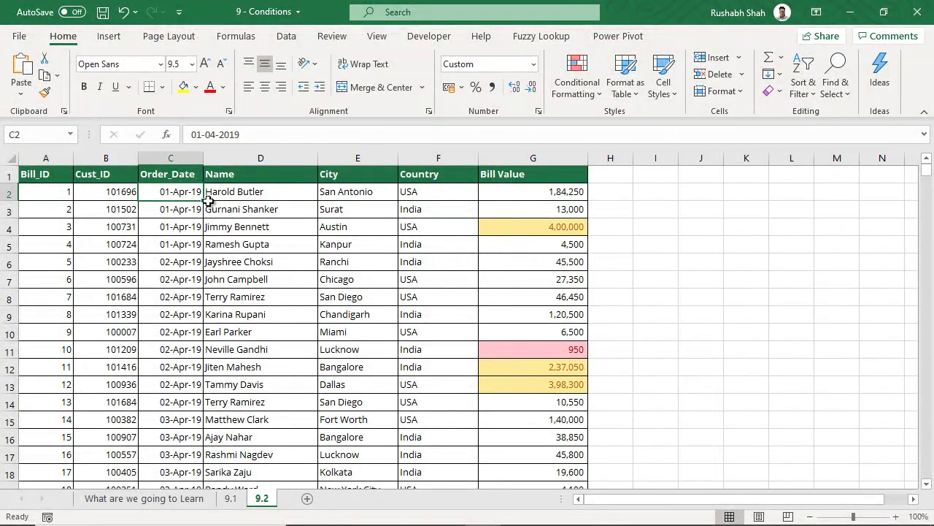
{"action": "key", "text": "ctrl+shift+Down"}
{"action": "key", "text": "ctrl+BackSpace"}
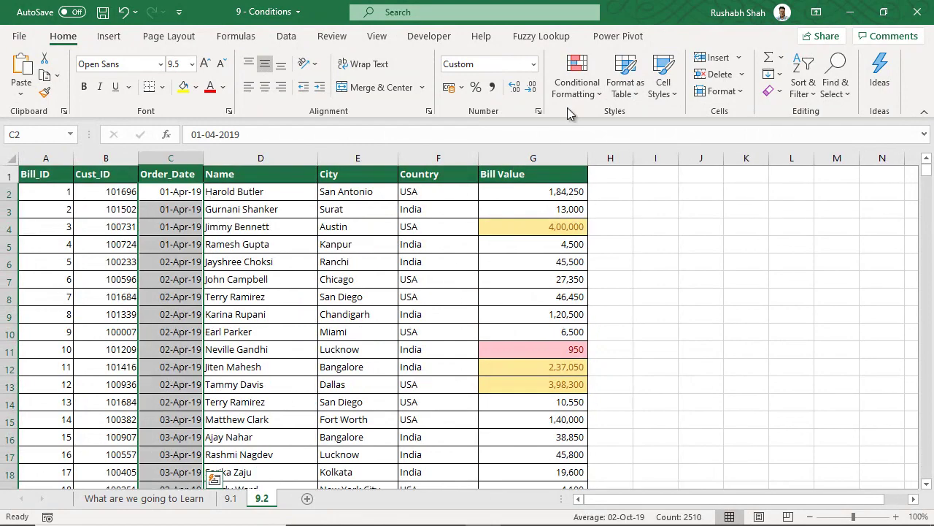
{"action": "left_click", "coordinate": [577, 73]}
{"action": "mouse_move", "coordinate": [577, 123]}
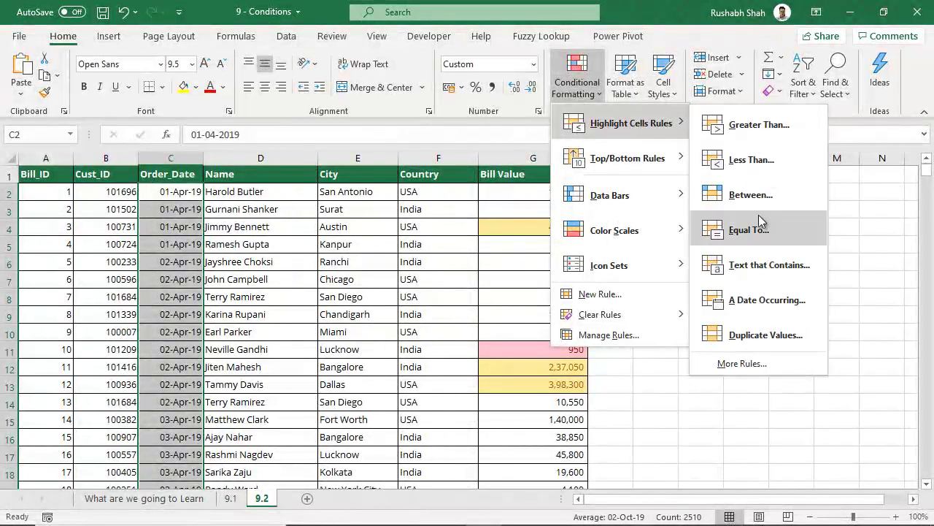
{"action": "left_click", "coordinate": [767, 300]}
{"action": "left_click", "coordinate": [620, 224]}
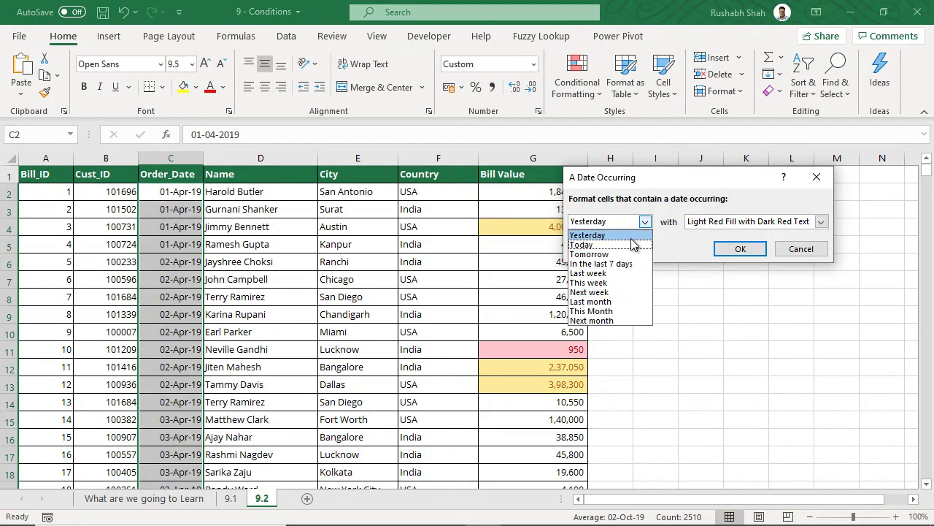
{"action": "left_click", "coordinate": [617, 314]}
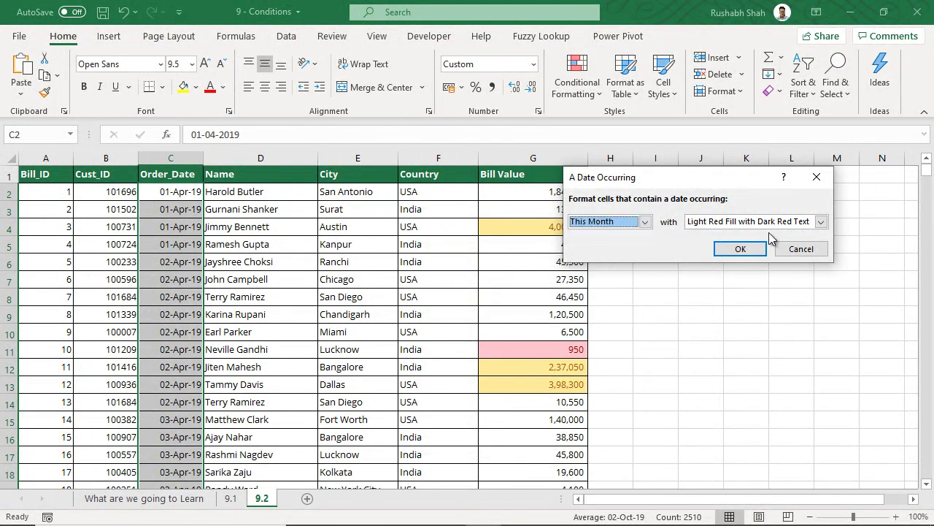
{"action": "left_click", "coordinate": [743, 250]}
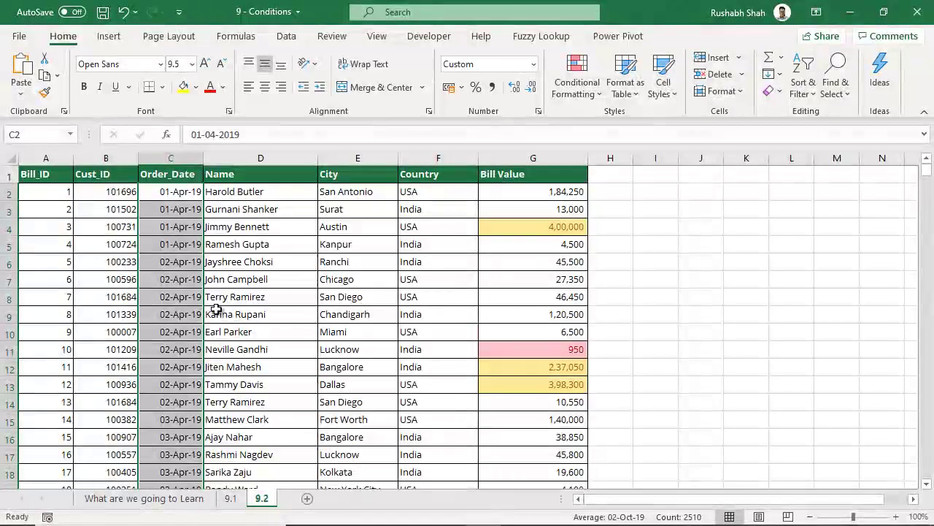
- Change order dates C7 and C9 to 4-04-2020 and 6-4-2020 to test the This Month rule
{"action": "left_click", "coordinate": [196, 284]}
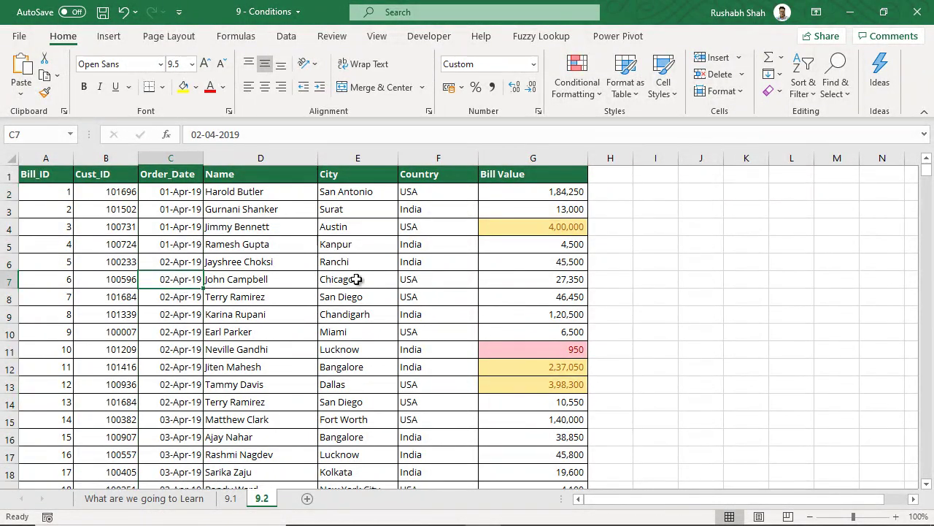
{"action": "type", "text": "4"}
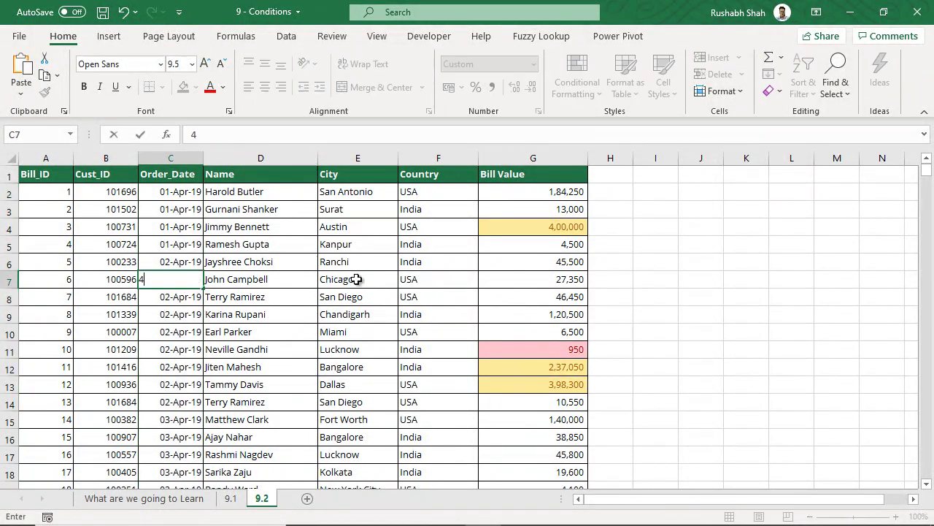
{"action": "type", "text": "-04-2020"}
{"action": "key", "text": "ctrl+Return"}
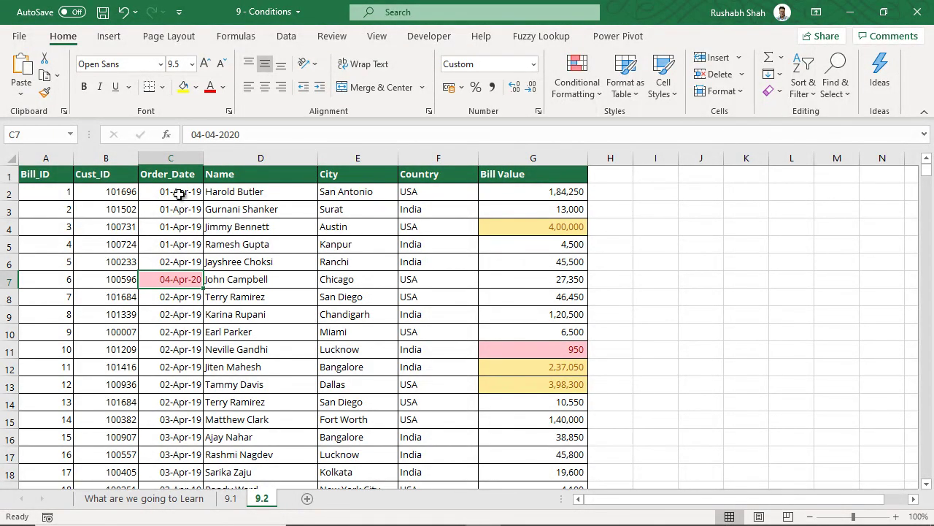
{"action": "key", "text": "Down"}
{"action": "key", "text": "Down"}
{"action": "type", "text": "6-4-2"}
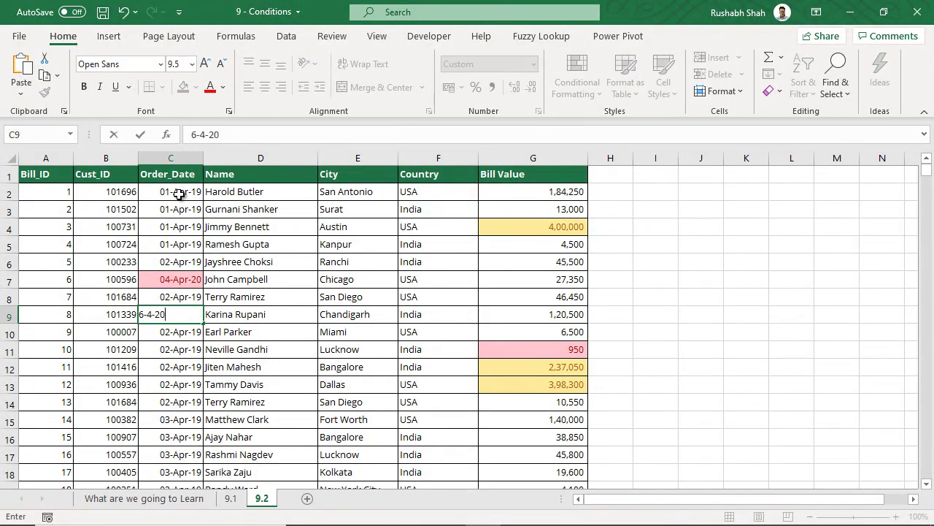
{"action": "type", "text": "020"}
{"action": "key", "text": "Return"}
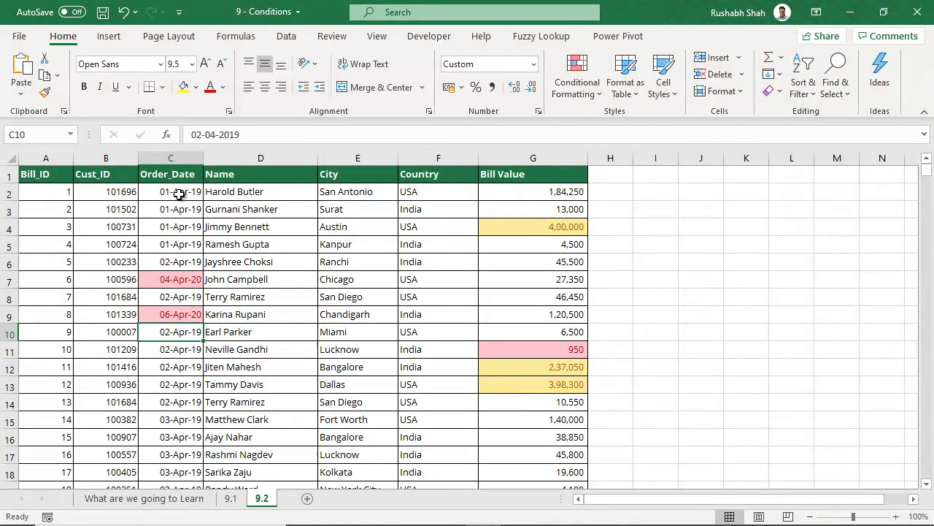
- Browse the Conditional Formatting submenus and close them without choosing anything
{"action": "left_click", "coordinate": [576, 80]}
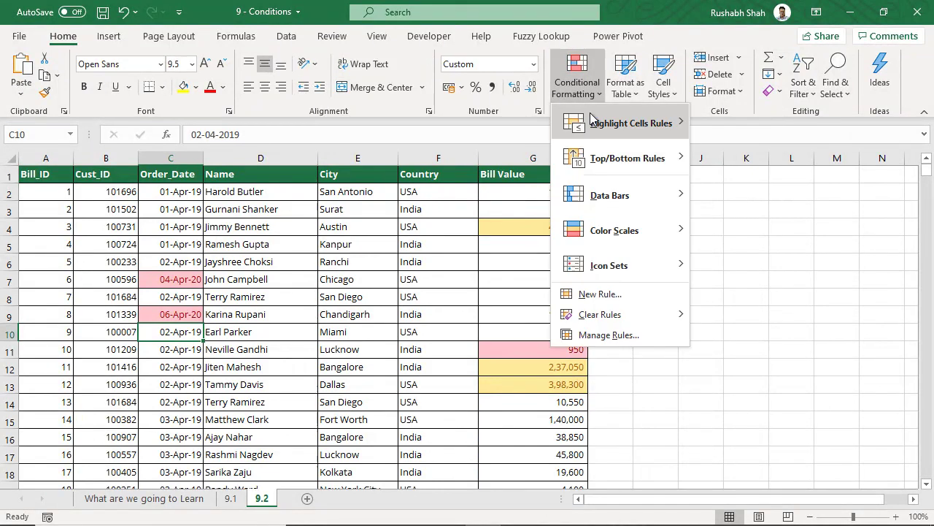
{"action": "mouse_move", "coordinate": [621, 123]}
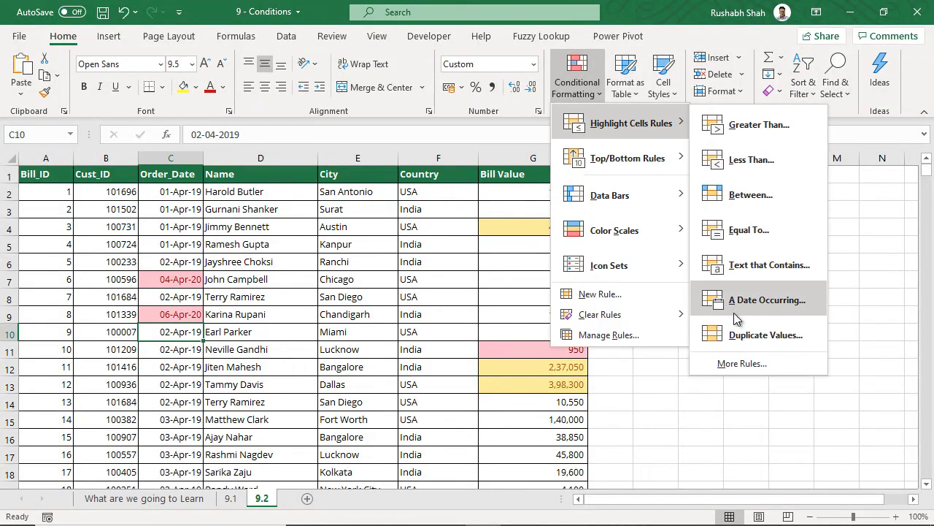
{"action": "mouse_move", "coordinate": [654, 168]}
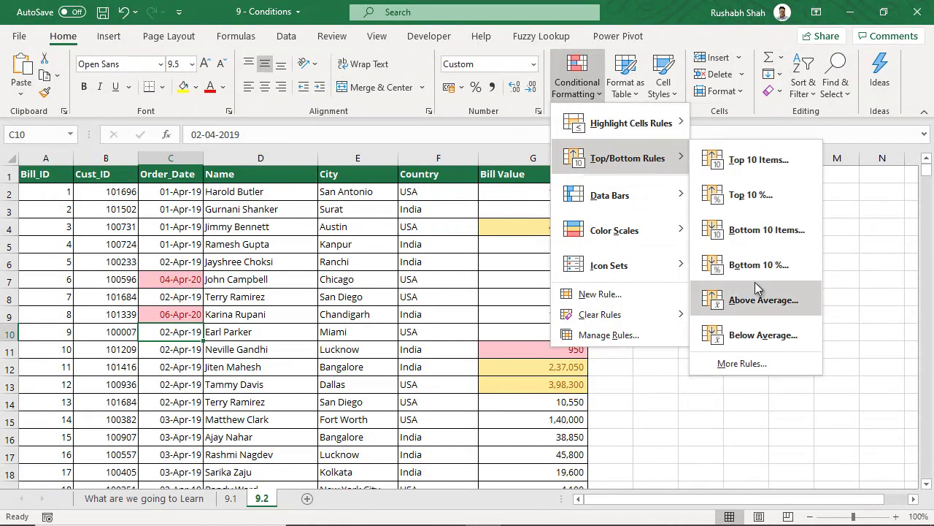
{"action": "mouse_move", "coordinate": [621, 195]}
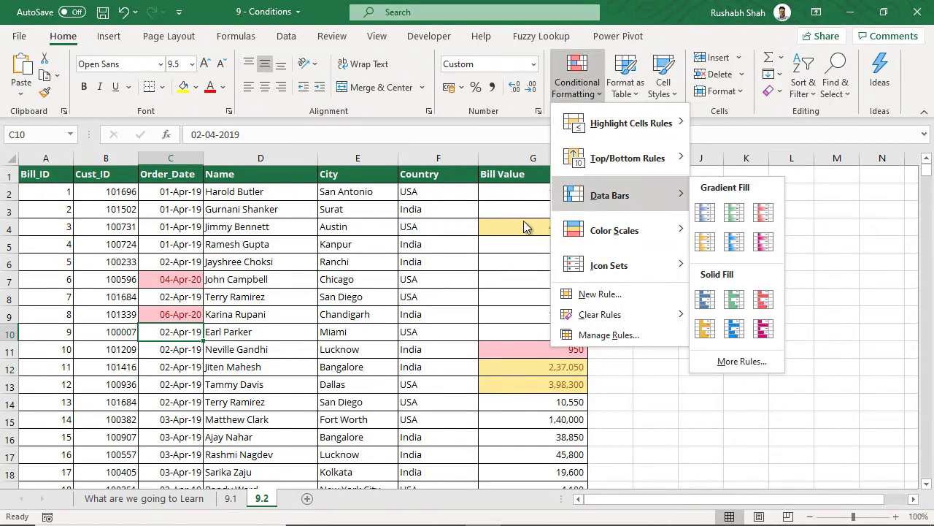
{"action": "left_click", "coordinate": [514, 196]}
- Select the Bill Values from G2 down to the last row
{"action": "left_click", "coordinate": [514, 194]}
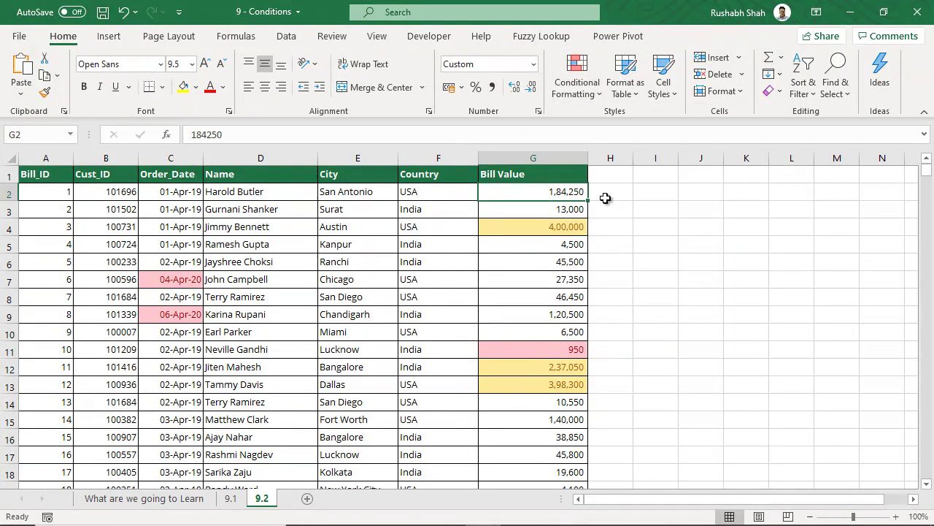
{"action": "key", "text": "ctrl+shift+Down"}
{"action": "key", "text": "ctrl+BackSpace"}
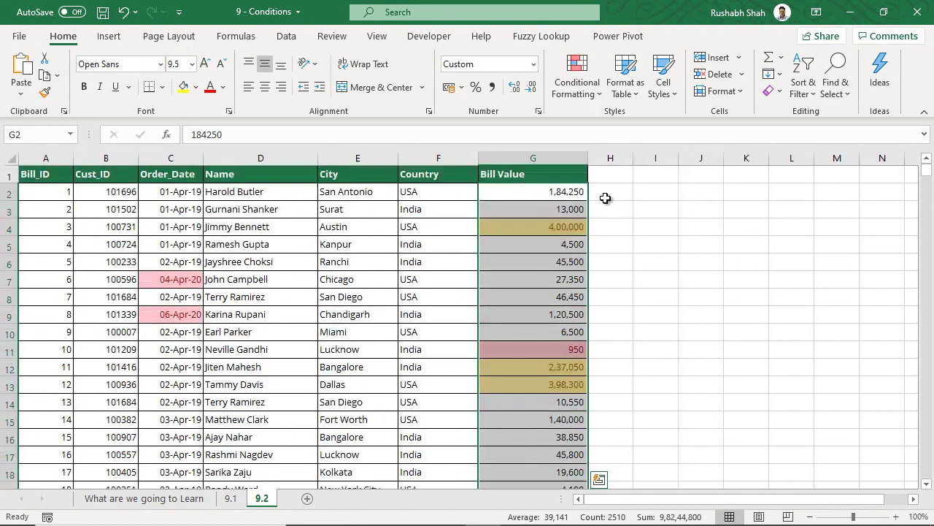
- Clear the conditional formatting rules from the selected Bill Value cells
{"action": "left_click", "coordinate": [571, 92]}
{"action": "mouse_move", "coordinate": [594, 311]}
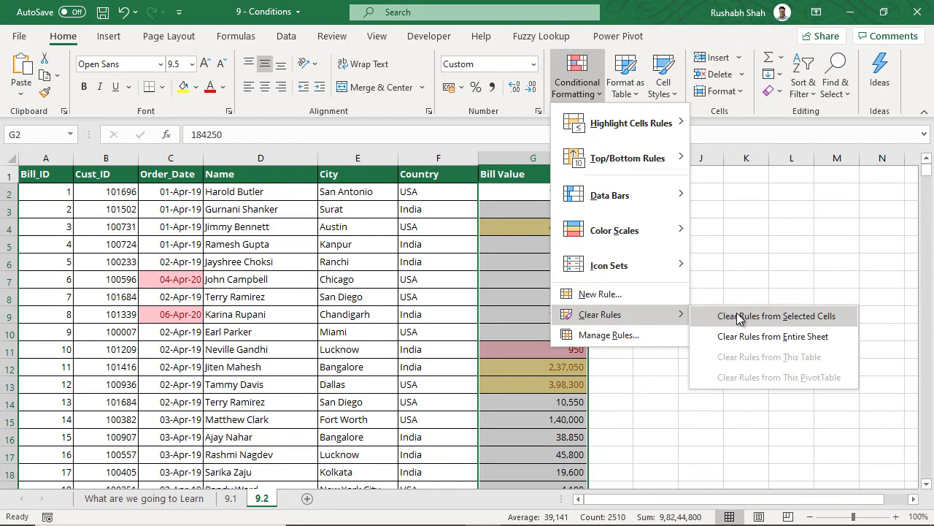
{"action": "left_click", "coordinate": [778, 323]}
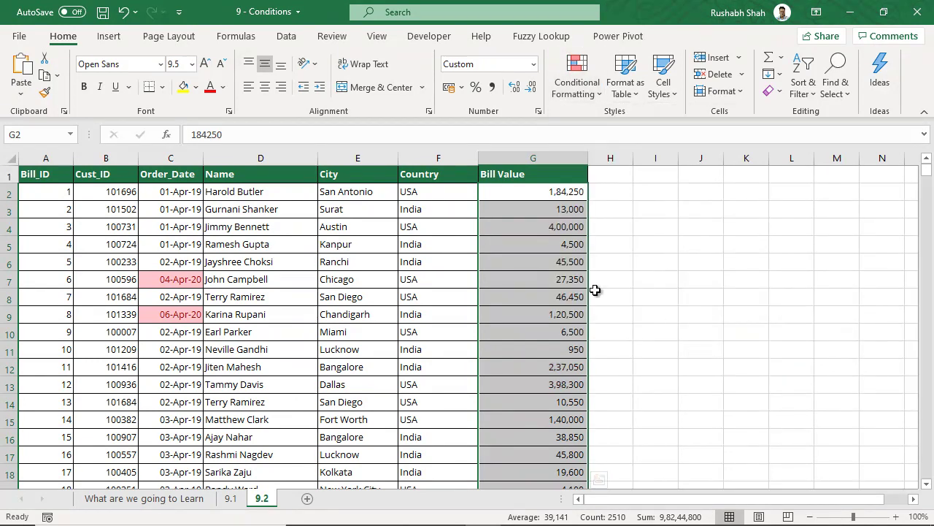
- Apply red Data Bars to the Bill Values, then deselect to inspect bars like the 950 in G11
{"action": "left_click", "coordinate": [575, 81]}
{"action": "mouse_move", "coordinate": [593, 198]}
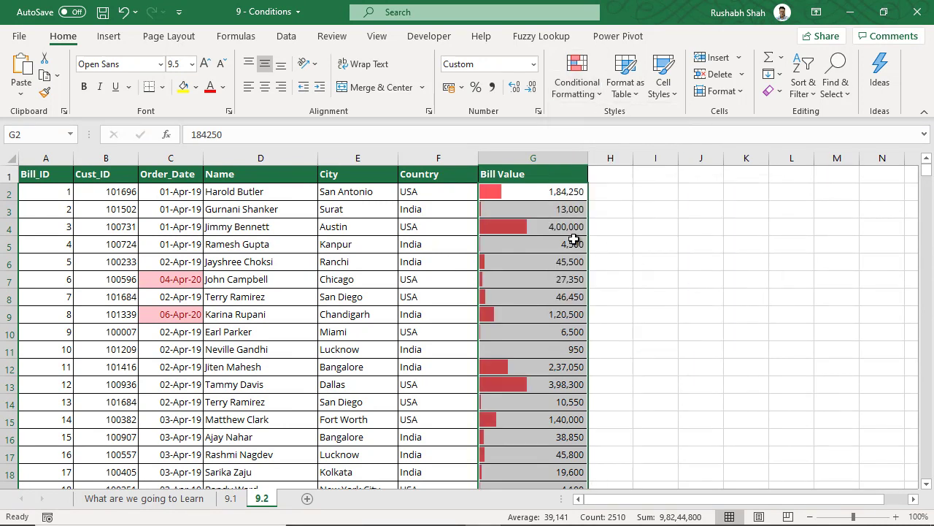
{"action": "left_click", "coordinate": [557, 195]}
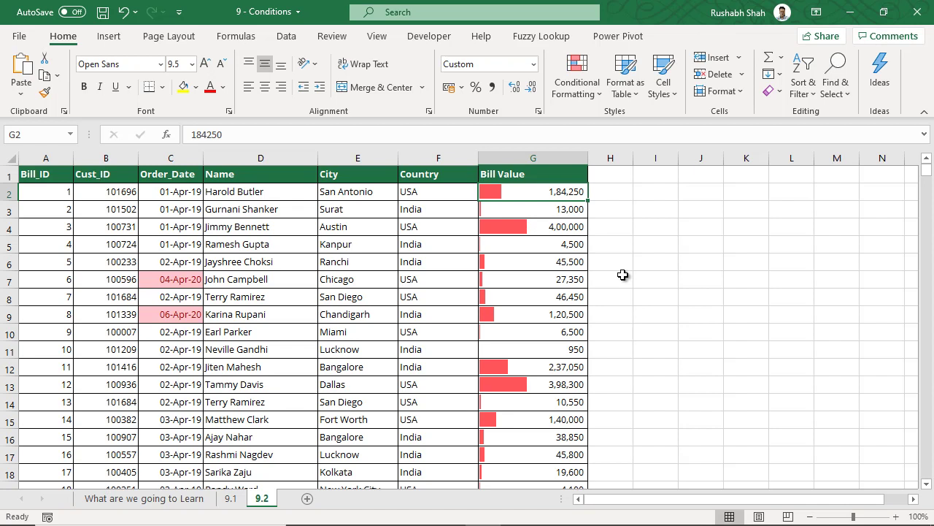
{"action": "left_click", "coordinate": [489, 350]}
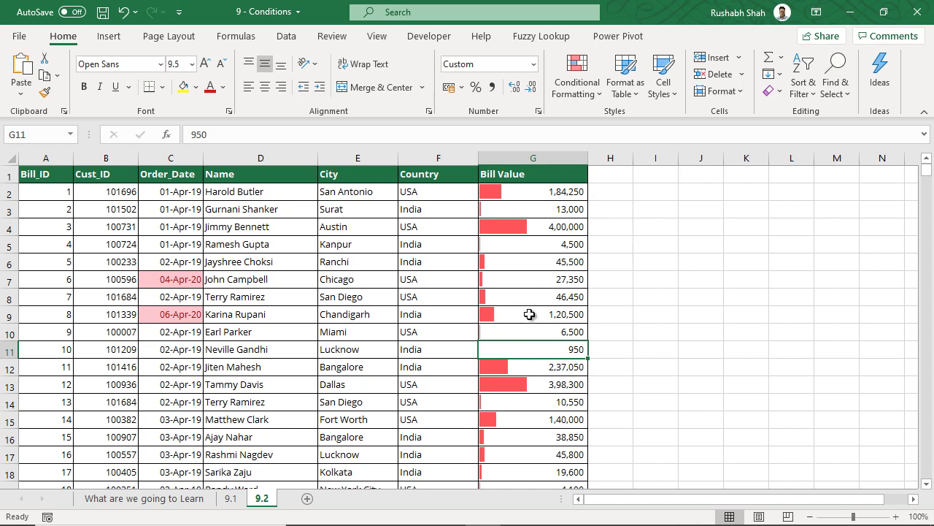
{"action": "left_click", "coordinate": [567, 281]}
{"action": "key", "text": "F2"}
{"action": "type", "text": "00,000"}
{"action": "key", "text": "Return"}
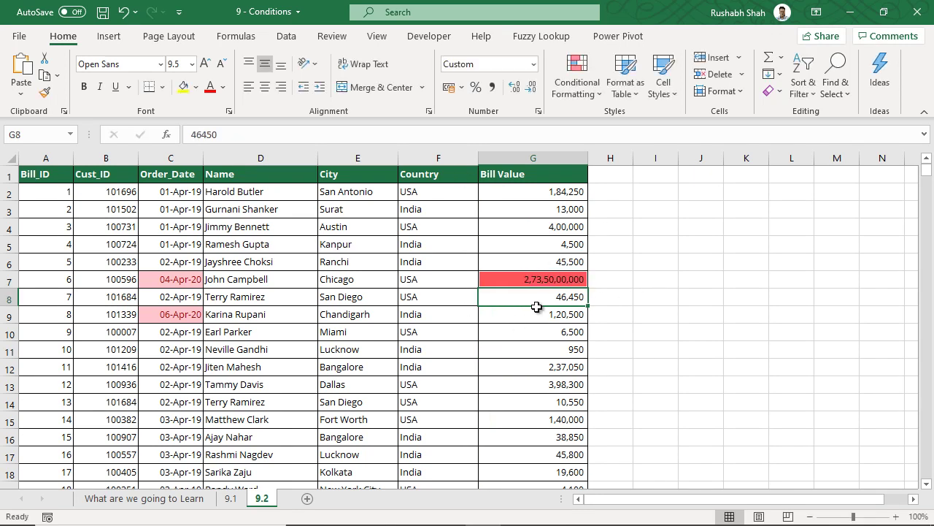
{"action": "key", "text": "Up"}
{"action": "key", "text": "F2"}
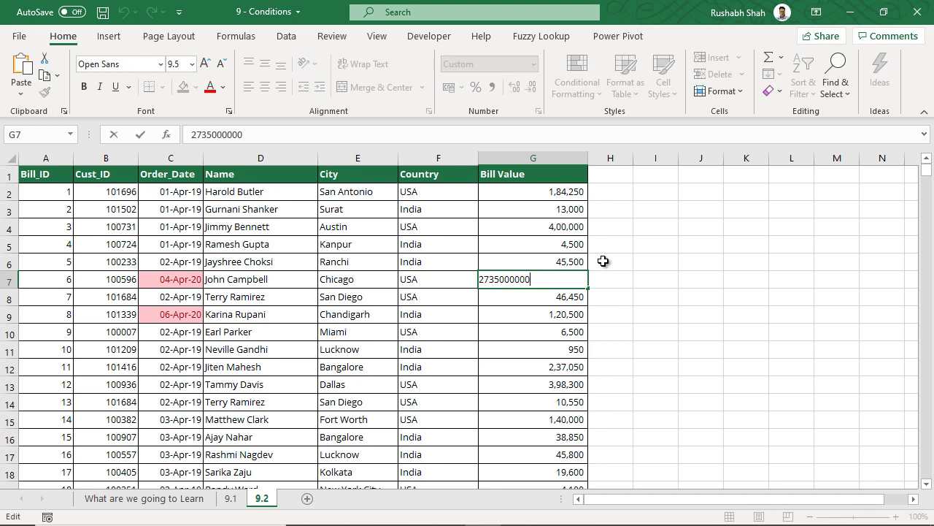
{"action": "key", "text": "BackSpace"}
{"action": "key", "text": "BackSpace"}
{"action": "key", "text": "Return"}
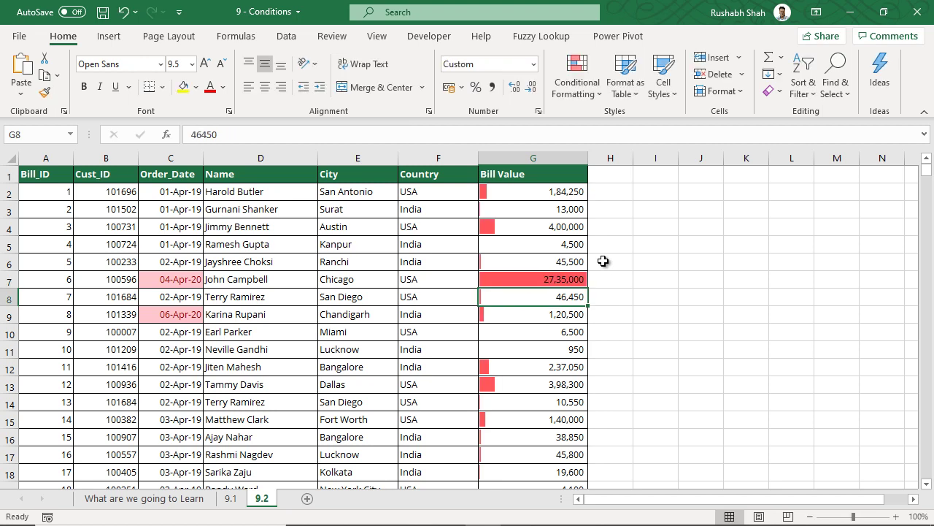
{"action": "key", "text": "Up"}
{"action": "key", "text": "F2"}
{"action": "key", "text": "BackSpace"}
{"action": "key", "text": "Return"}
{"action": "key", "text": "Up"}
{"action": "key", "text": "F2"}
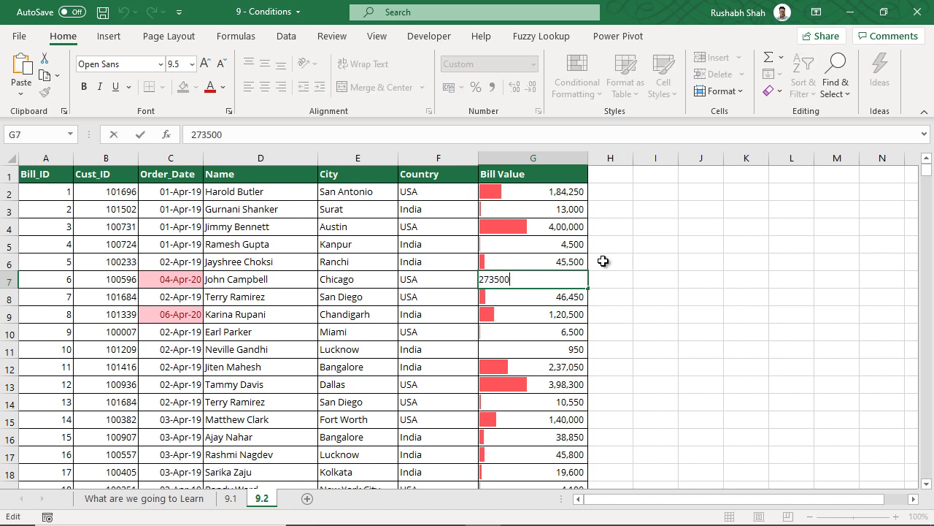
{"action": "key", "text": "BackSpace"}
{"action": "key", "text": "Return"}
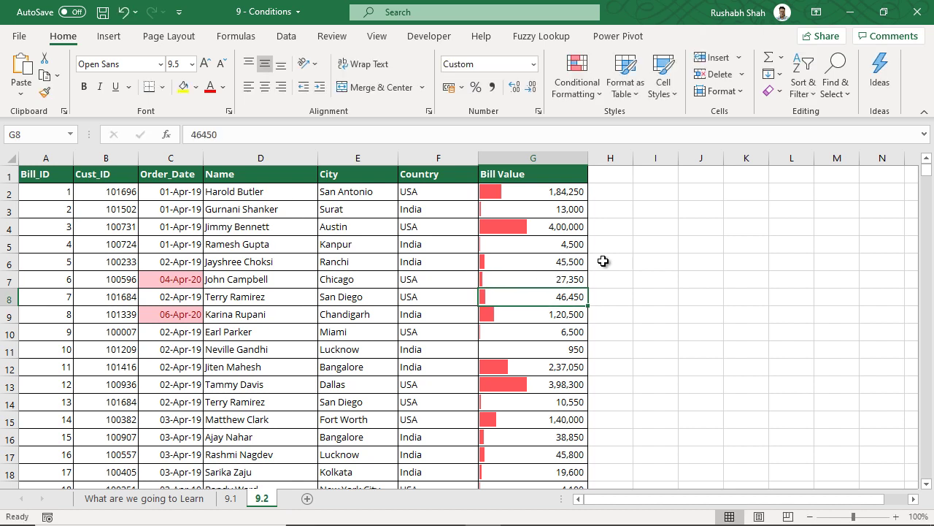
{"action": "left_click", "coordinate": [521, 285]}
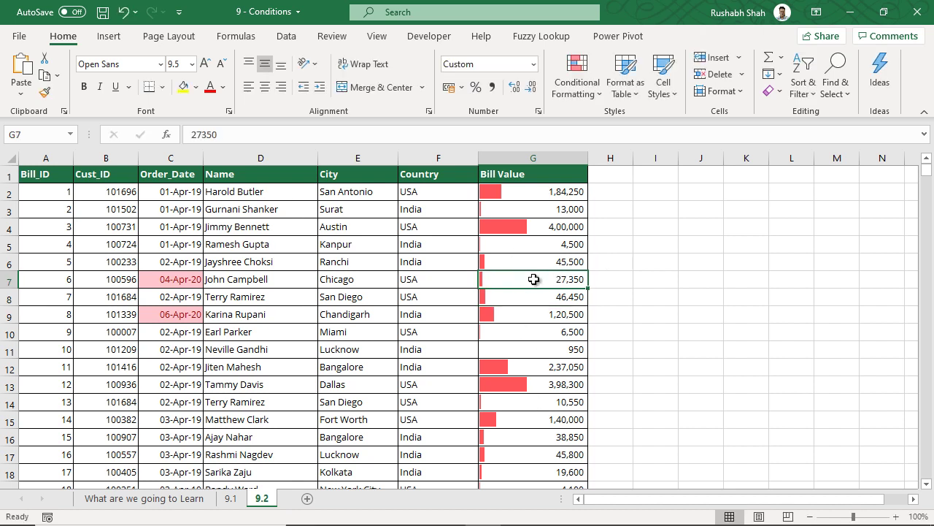
- Scroll down through the data bars, briefly highlighting the Kanpur order in row 99
{"action": "scroll", "coordinate": [553, 438], "scroll_direction": "down", "scroll_amount": 3}
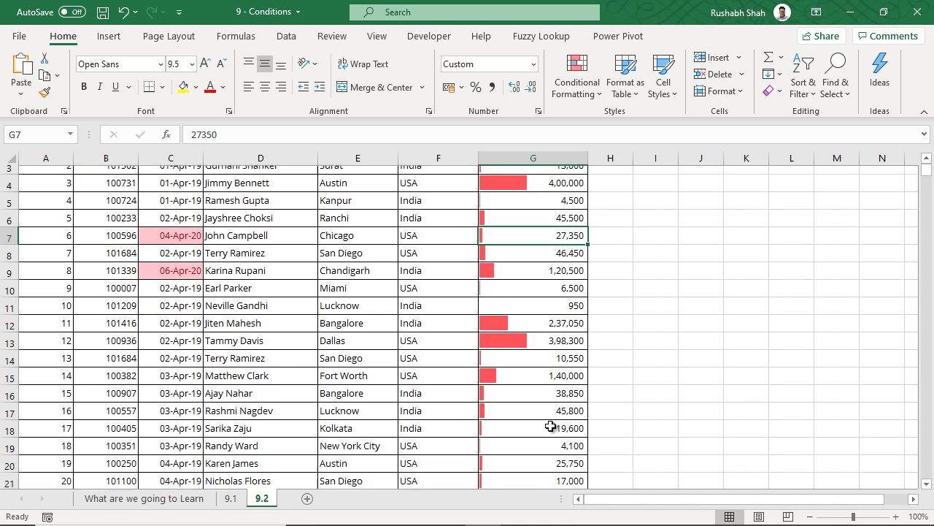
{"action": "scroll", "coordinate": [551, 426], "scroll_direction": "down", "scroll_amount": 16}
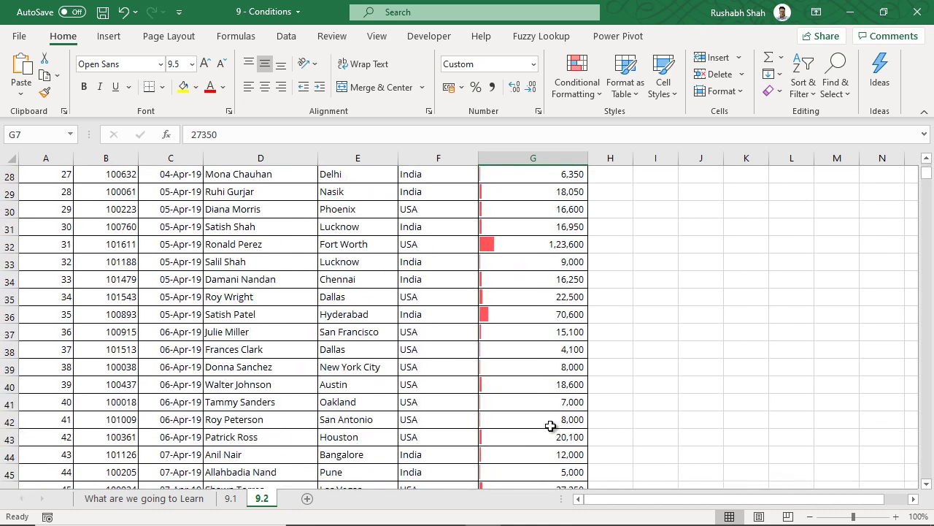
{"action": "scroll", "coordinate": [549, 427], "scroll_direction": "down", "scroll_amount": 11}
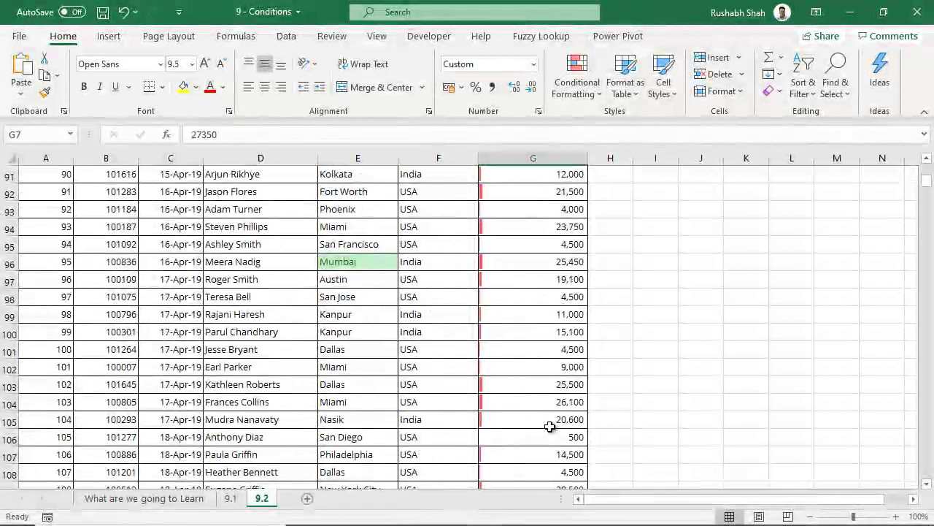
{"action": "left_click_drag", "start_coordinate": [525, 320], "coordinate": [52, 320]}
{"action": "left_click", "coordinate": [539, 316]}
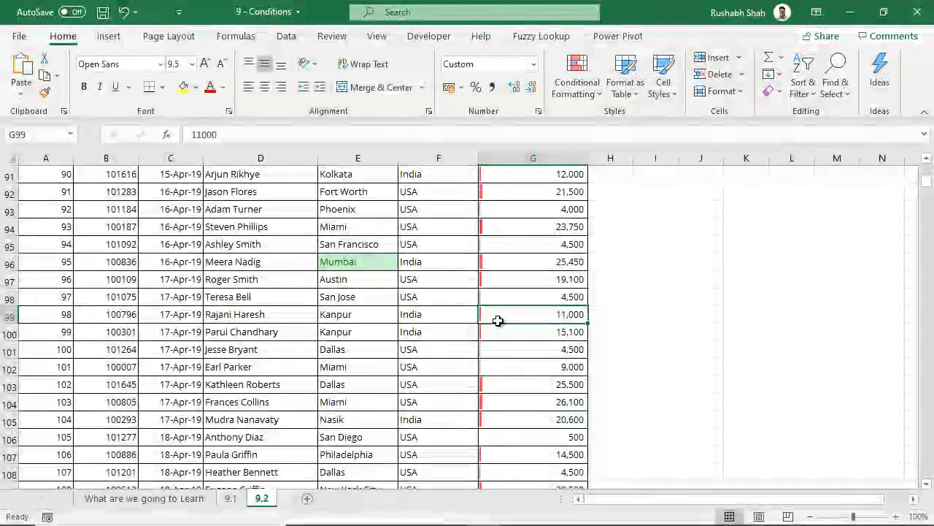
- Scroll down to row 871 and select the 4,86,900 bill in G871
{"action": "left_click", "coordinate": [929, 322]}
{"action": "left_click", "coordinate": [929, 324]}
{"action": "scroll", "coordinate": [931, 348], "scroll_direction": "down", "scroll_amount": 20}
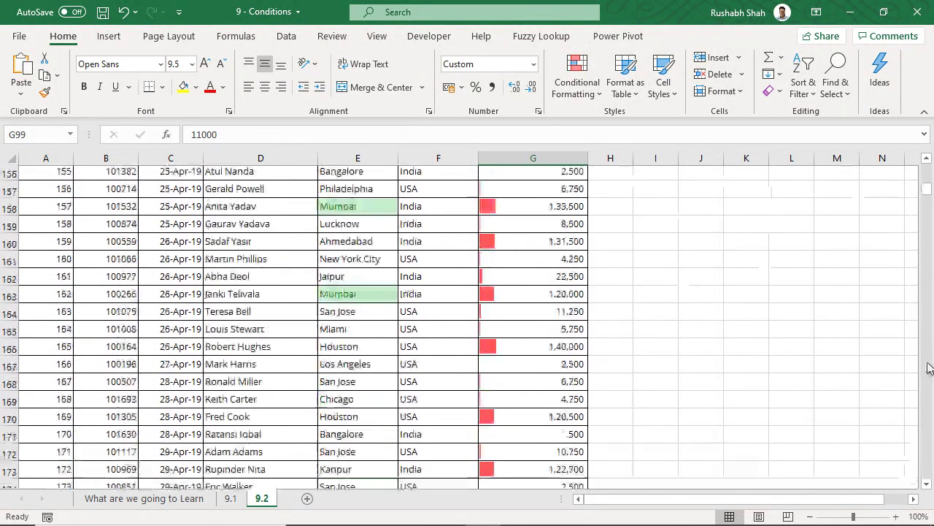
{"action": "scroll", "coordinate": [927, 372], "scroll_direction": "down", "scroll_amount": 20}
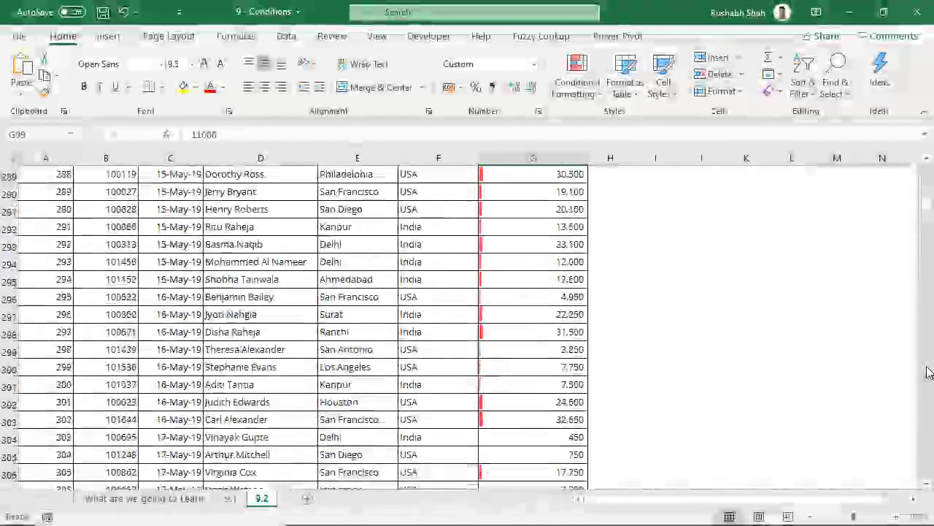
{"action": "scroll", "coordinate": [928, 372], "scroll_direction": "down", "scroll_amount": 20}
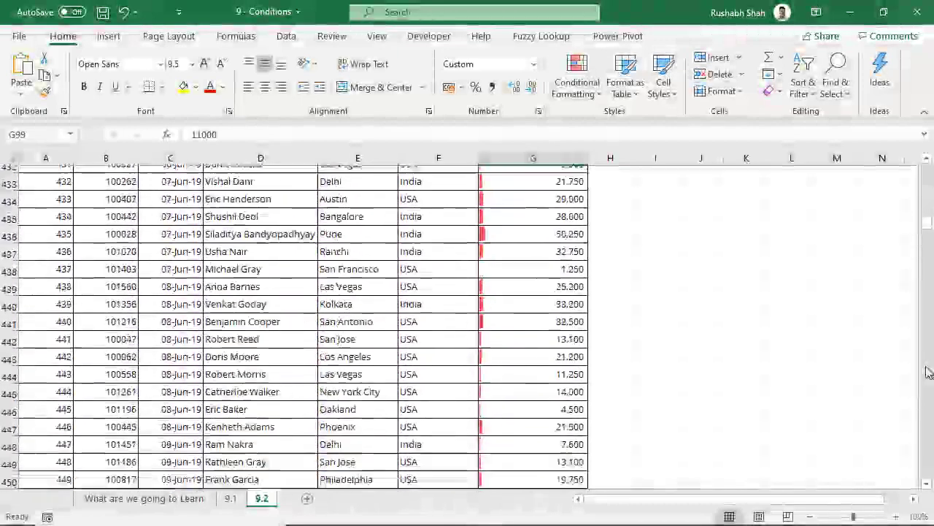
{"action": "left_click_drag", "start_coordinate": [927, 233], "coordinate": [928, 275]}
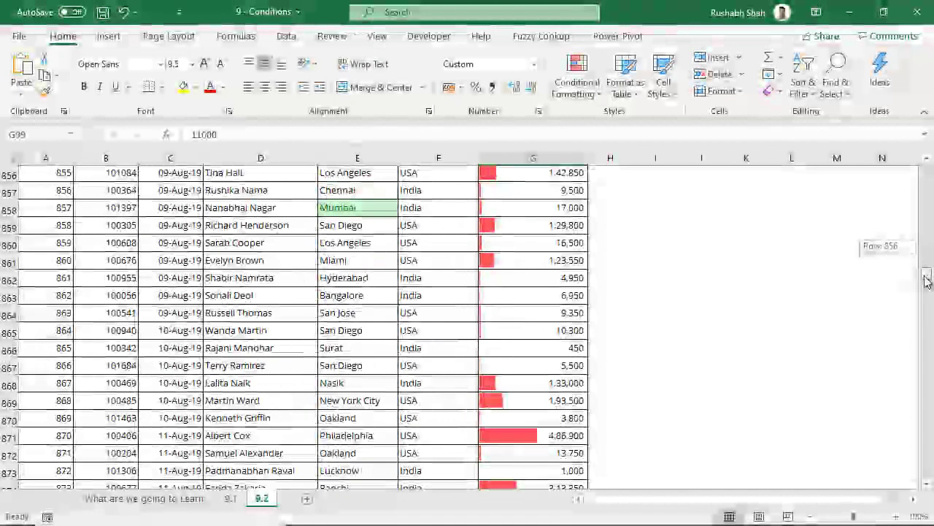
{"action": "left_click", "coordinate": [555, 437]}
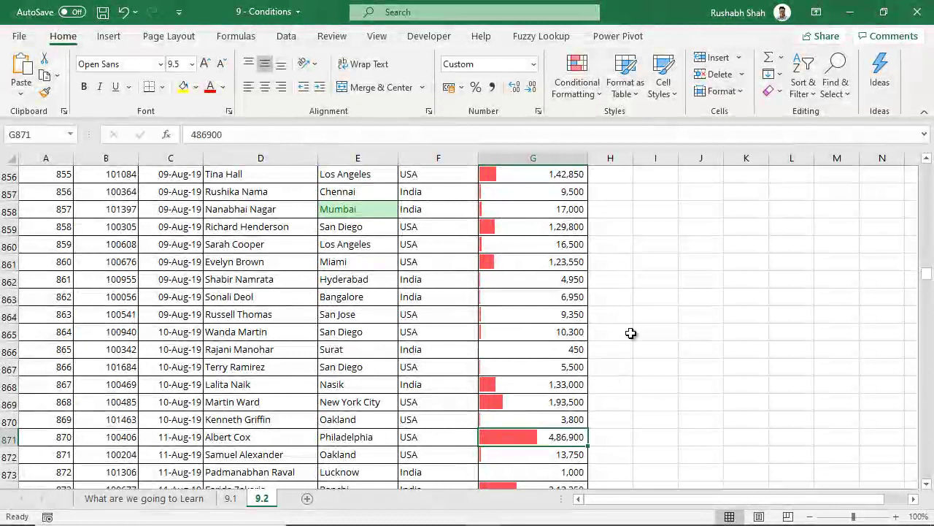
{"action": "scroll", "coordinate": [511, 347], "scroll_direction": "down", "scroll_amount": 2}
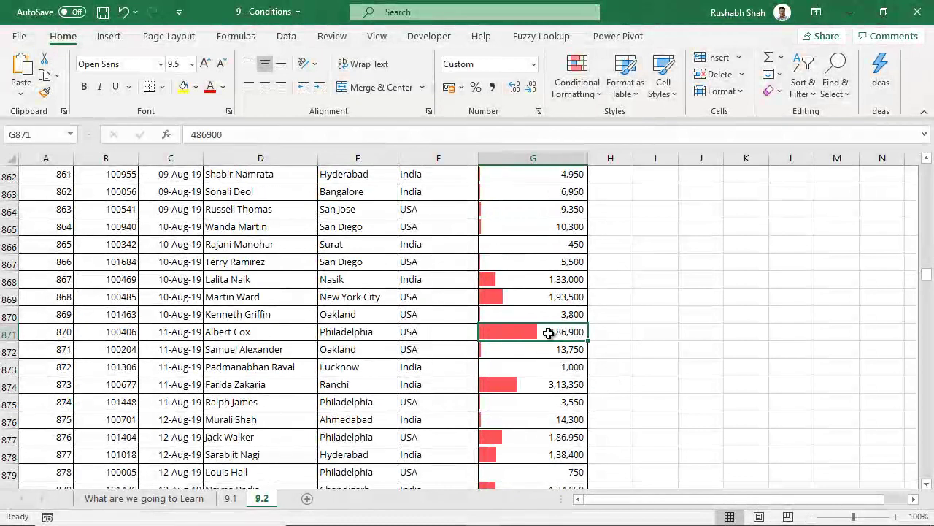